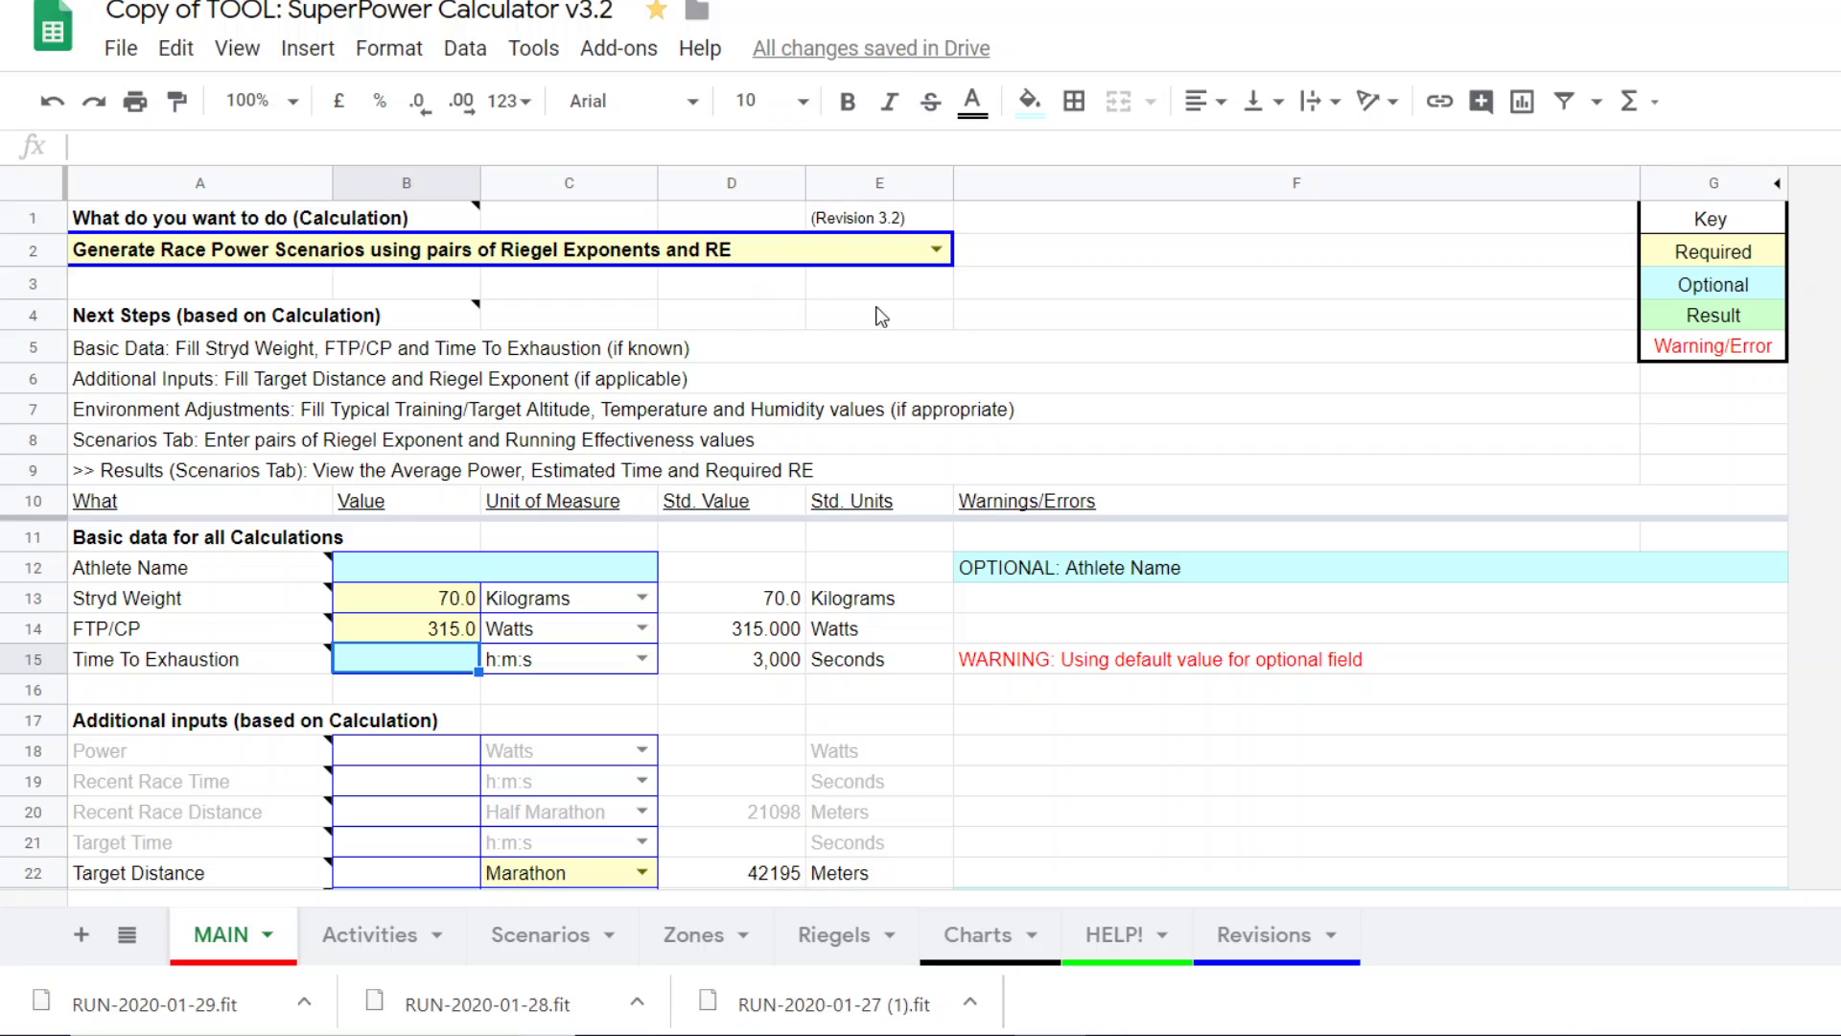
Step: Review the available calculation types for the race power calculator on the MAIN sheet
click(938, 252)
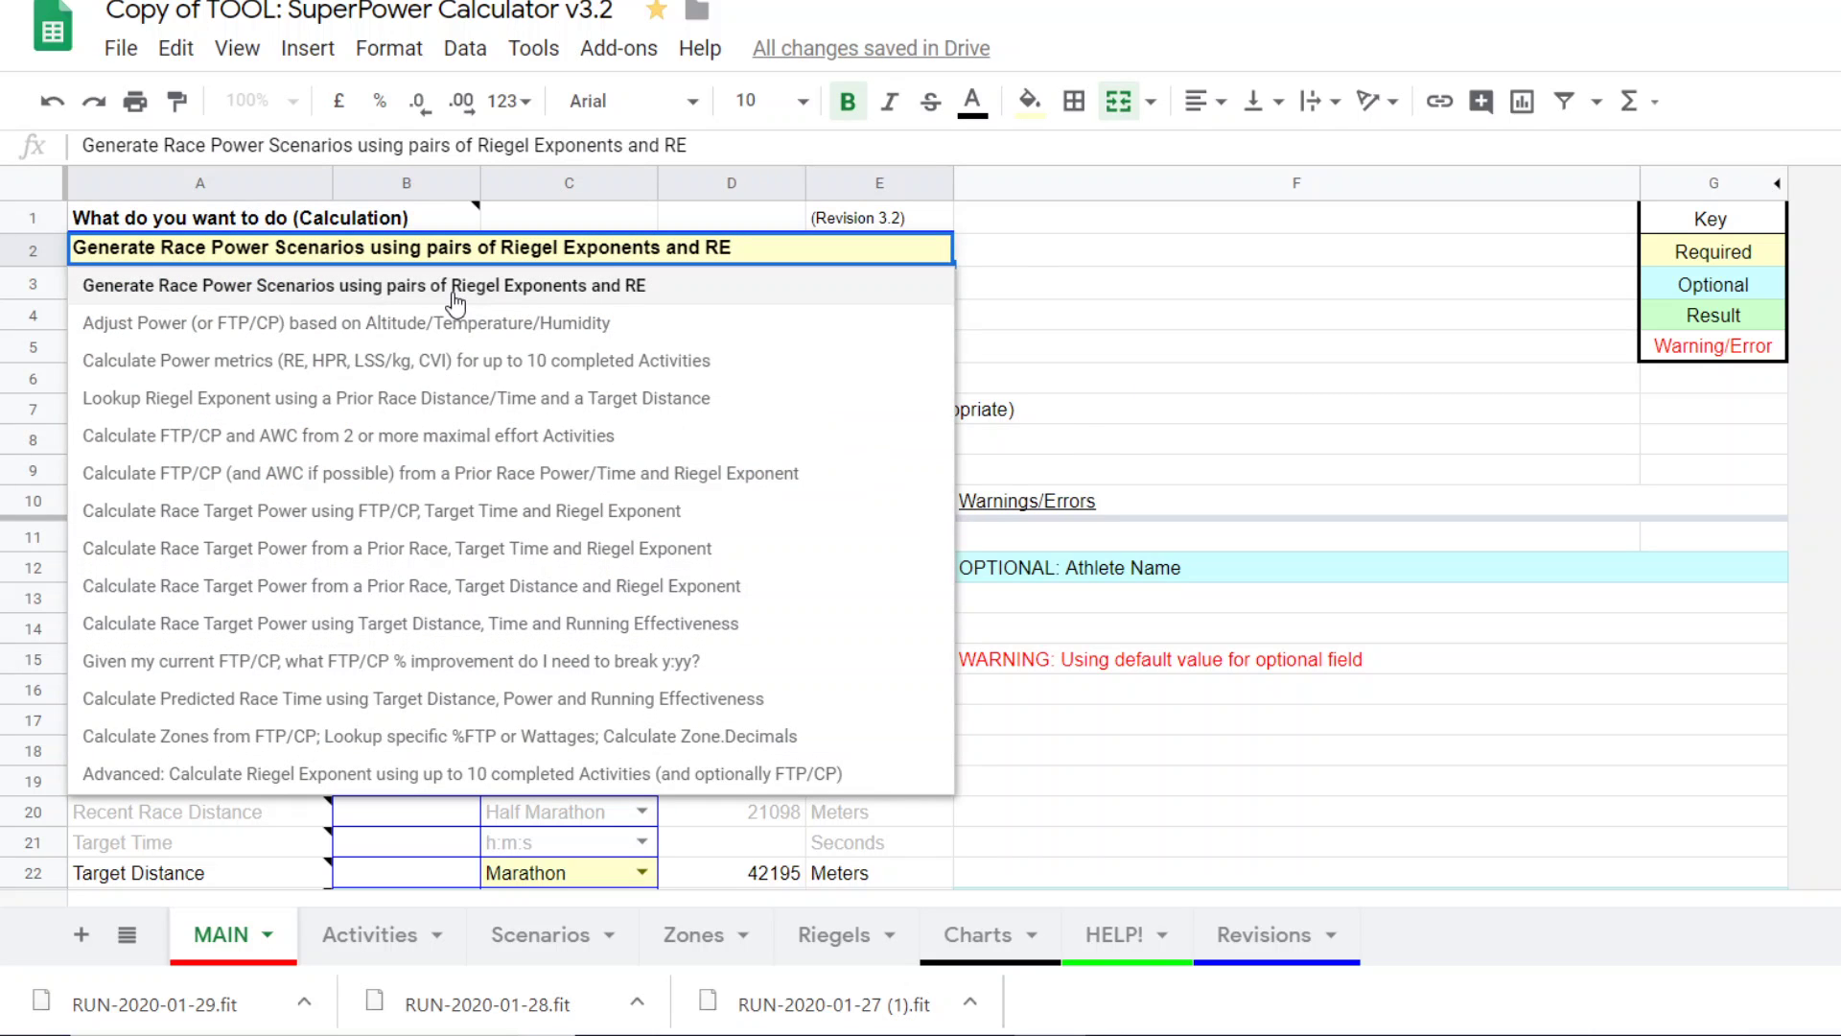
click(1083, 261)
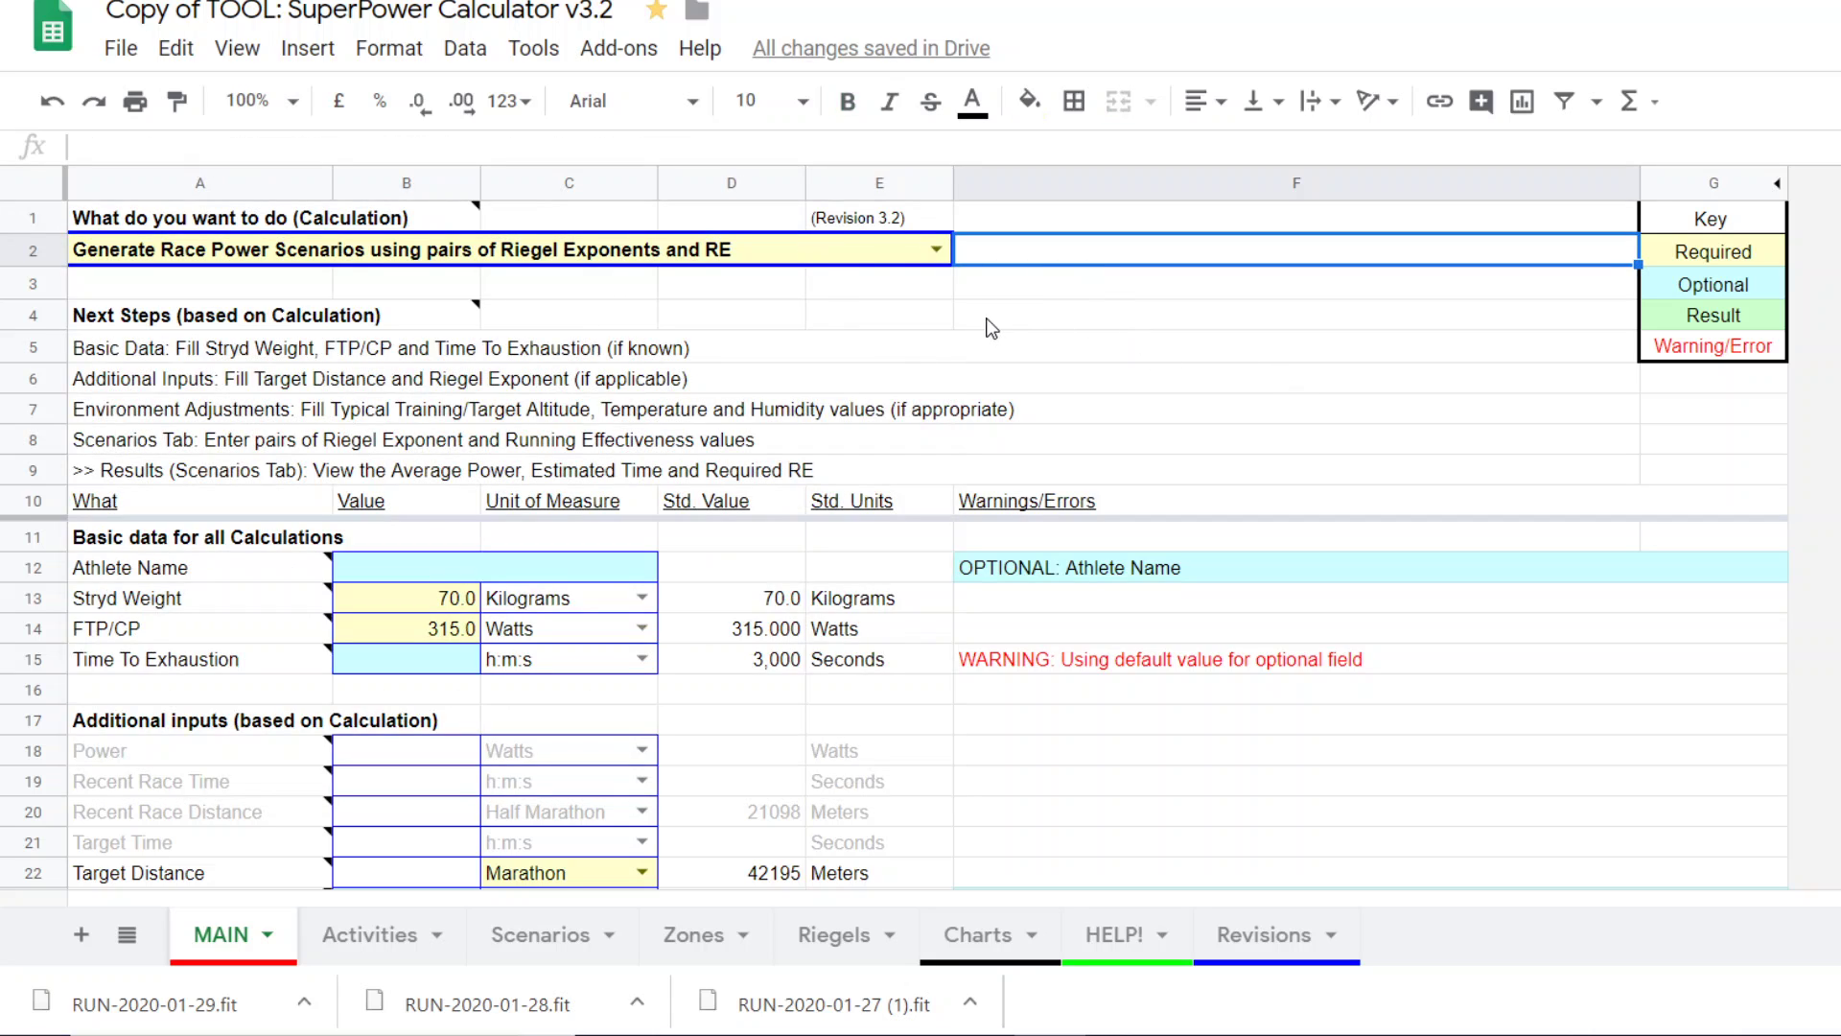
click(1227, 288)
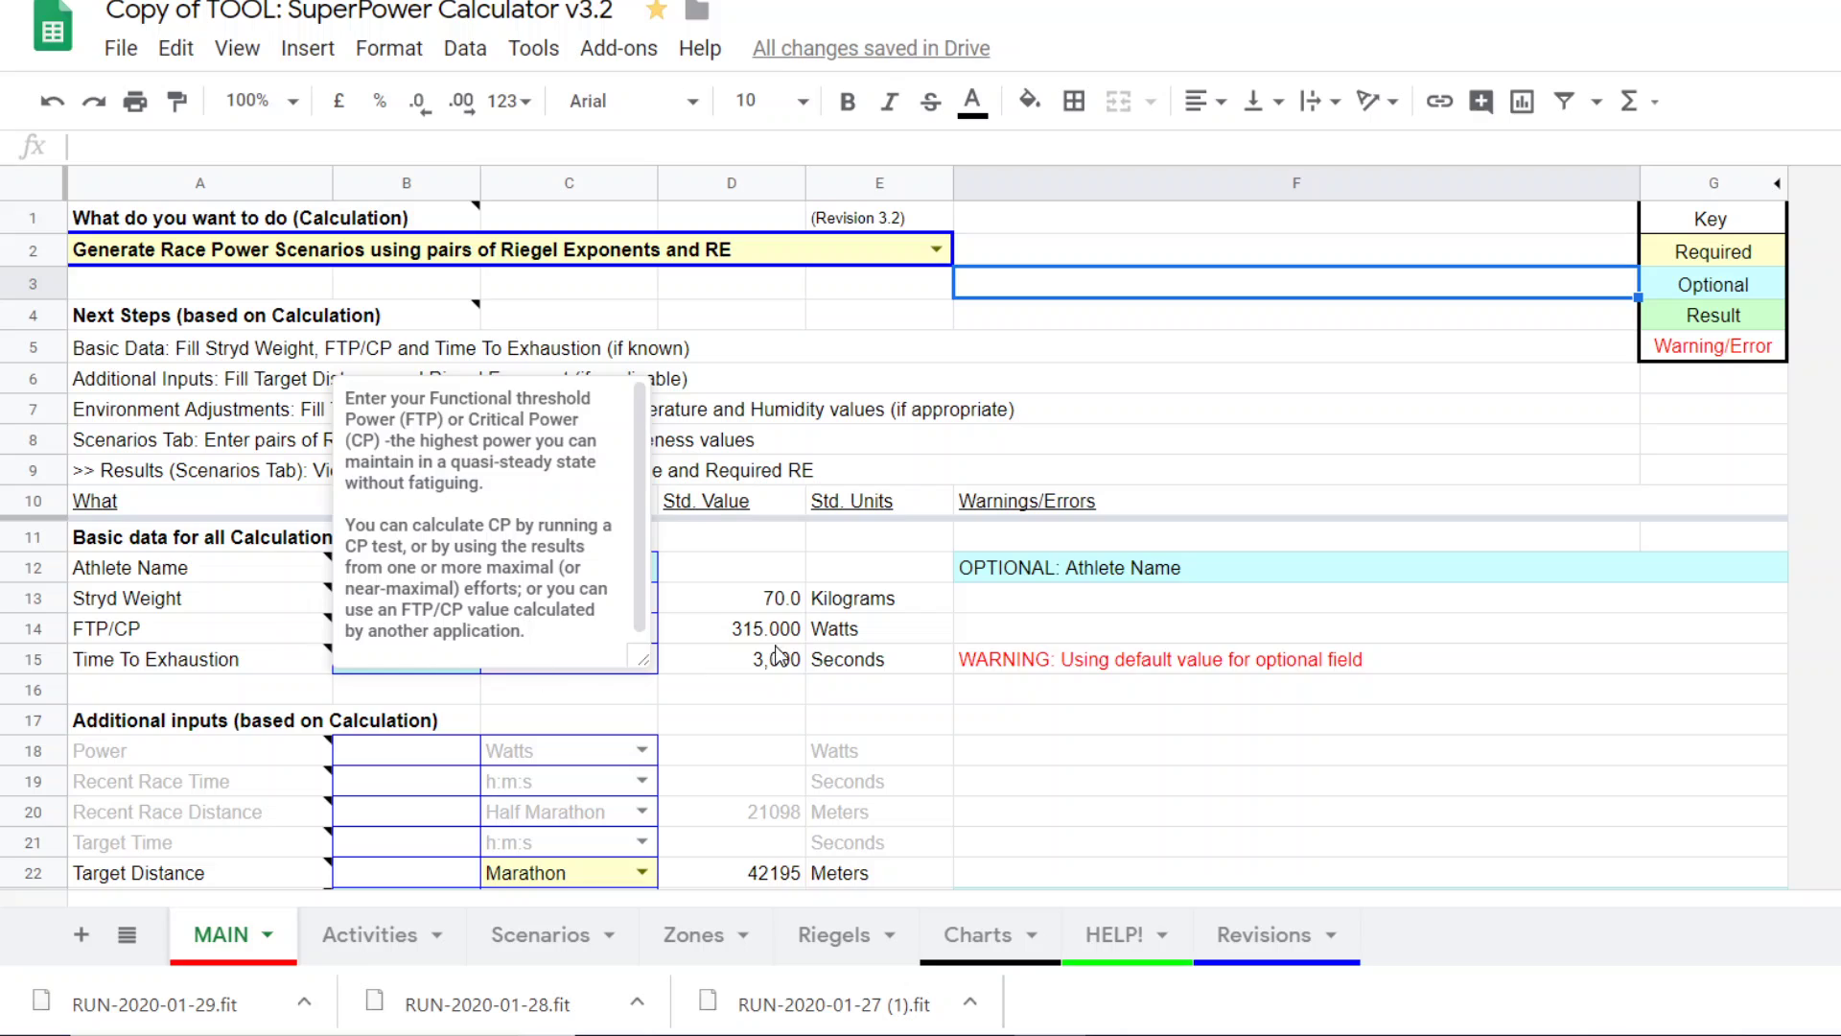
Step: Select Watts as the unit of measure for FTP/CP in the basic data
click(1497, 658)
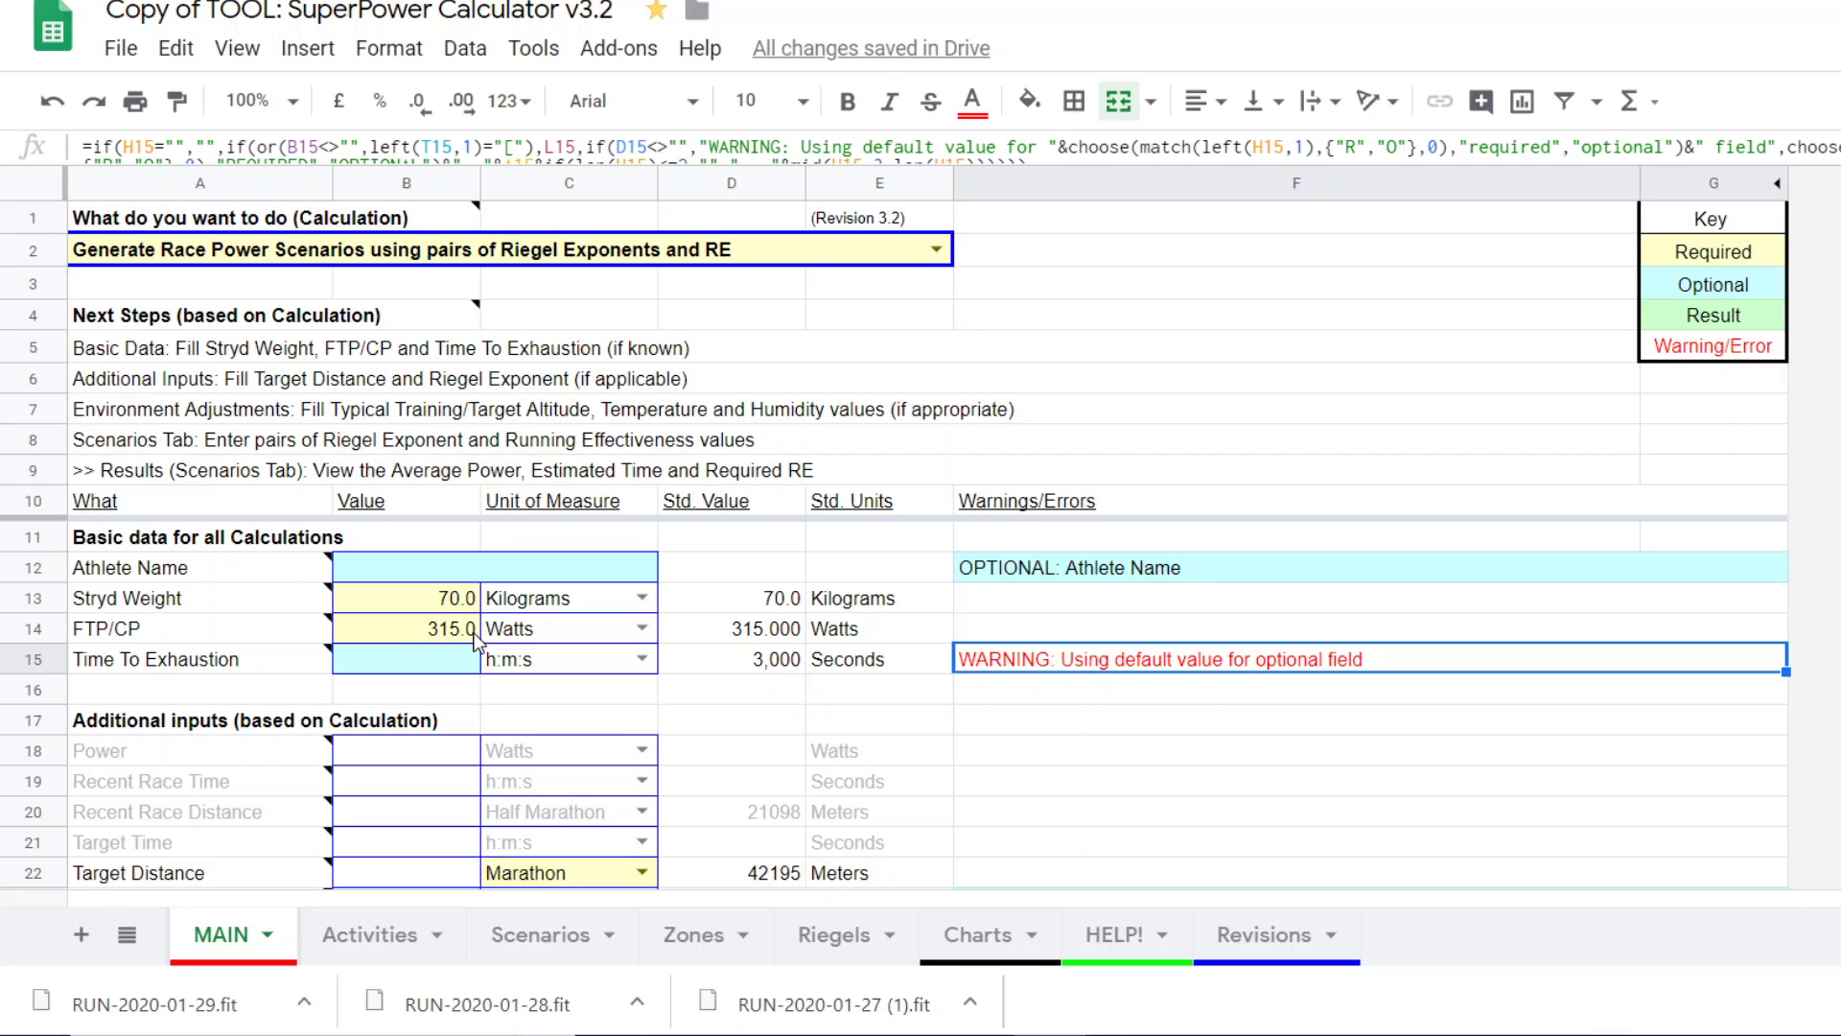
click(642, 629)
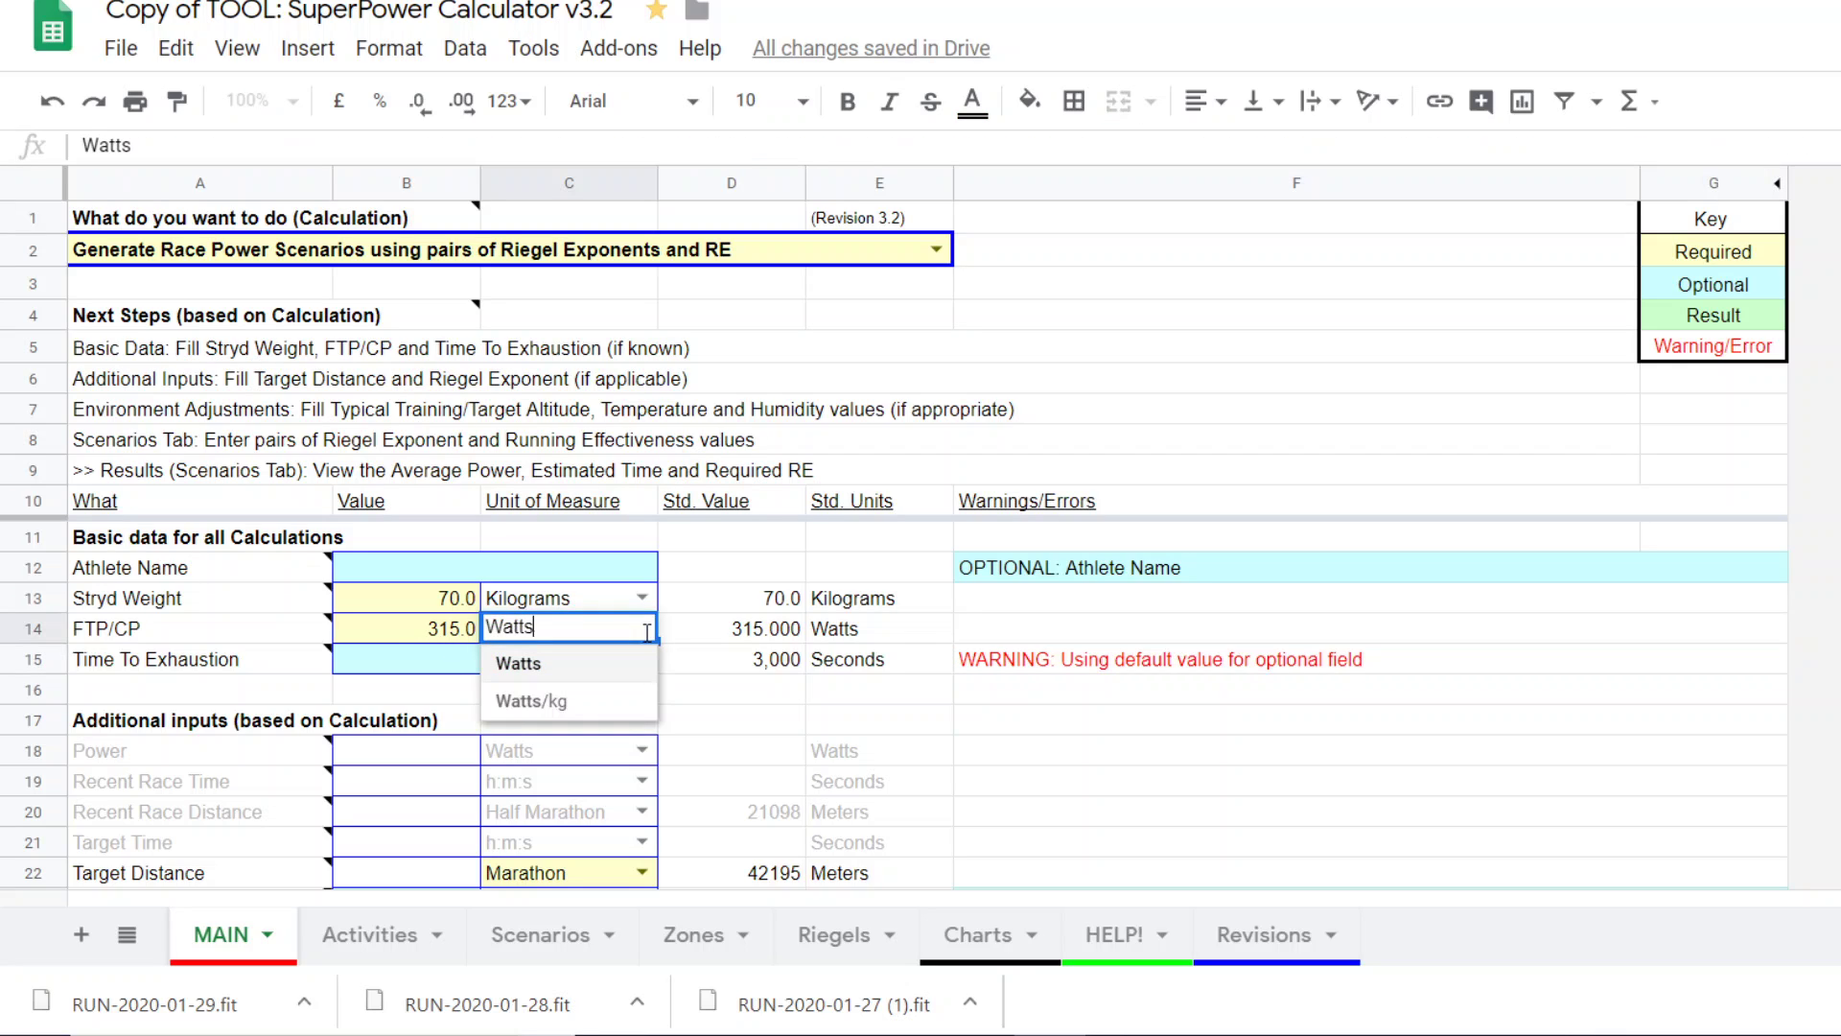
click(606, 667)
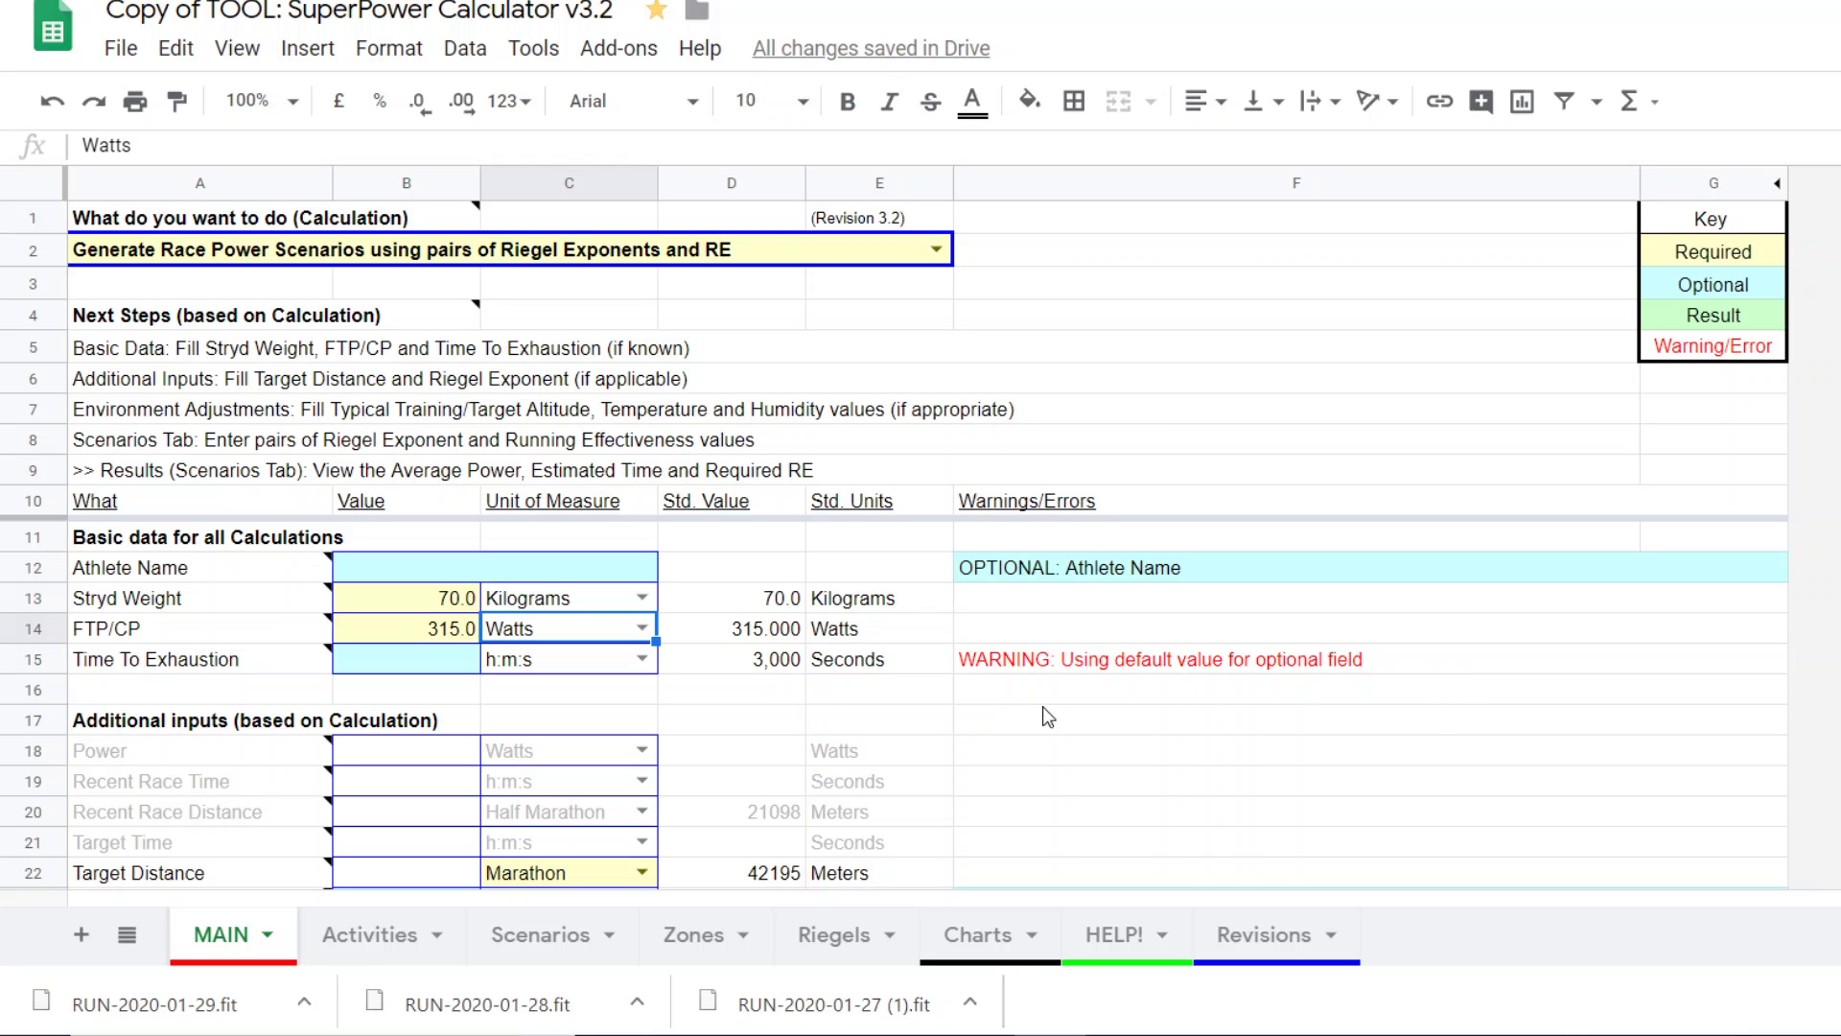
Step: Try 10k as the Target Distance unit of measure, and switch it back to Marathon
scroll(927, 698, down, 1)
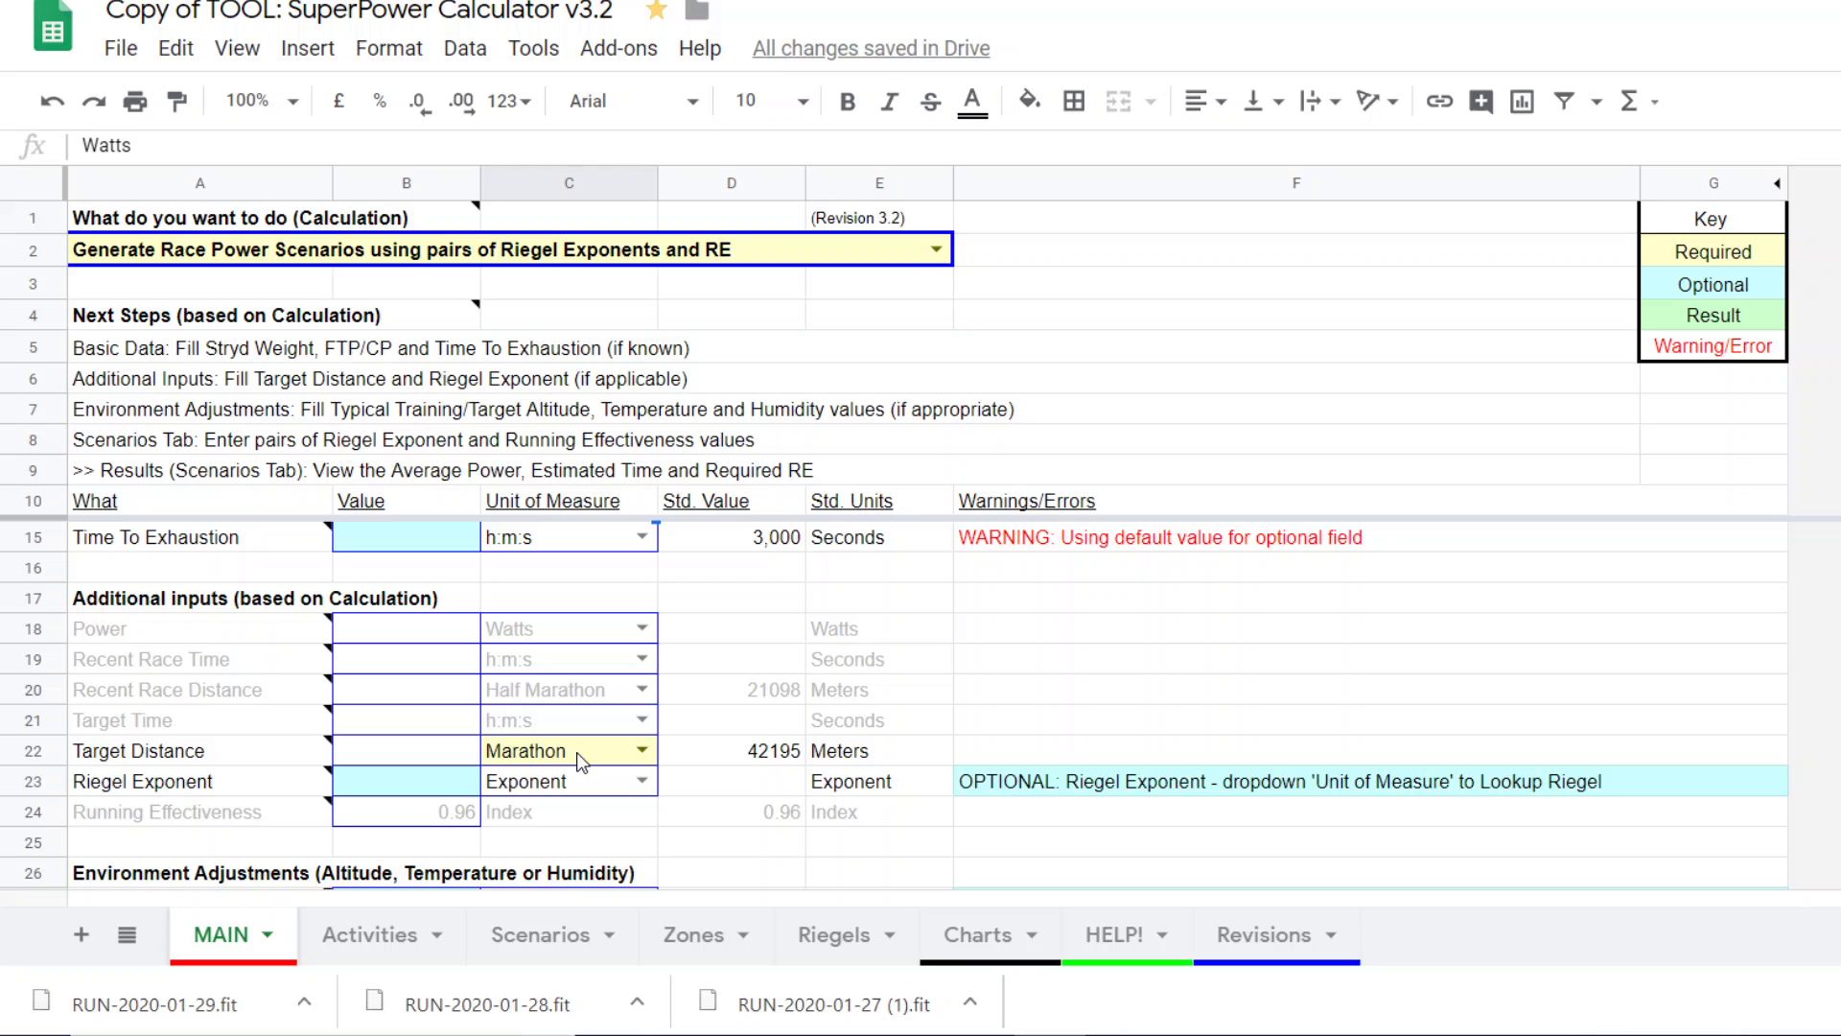
click(641, 749)
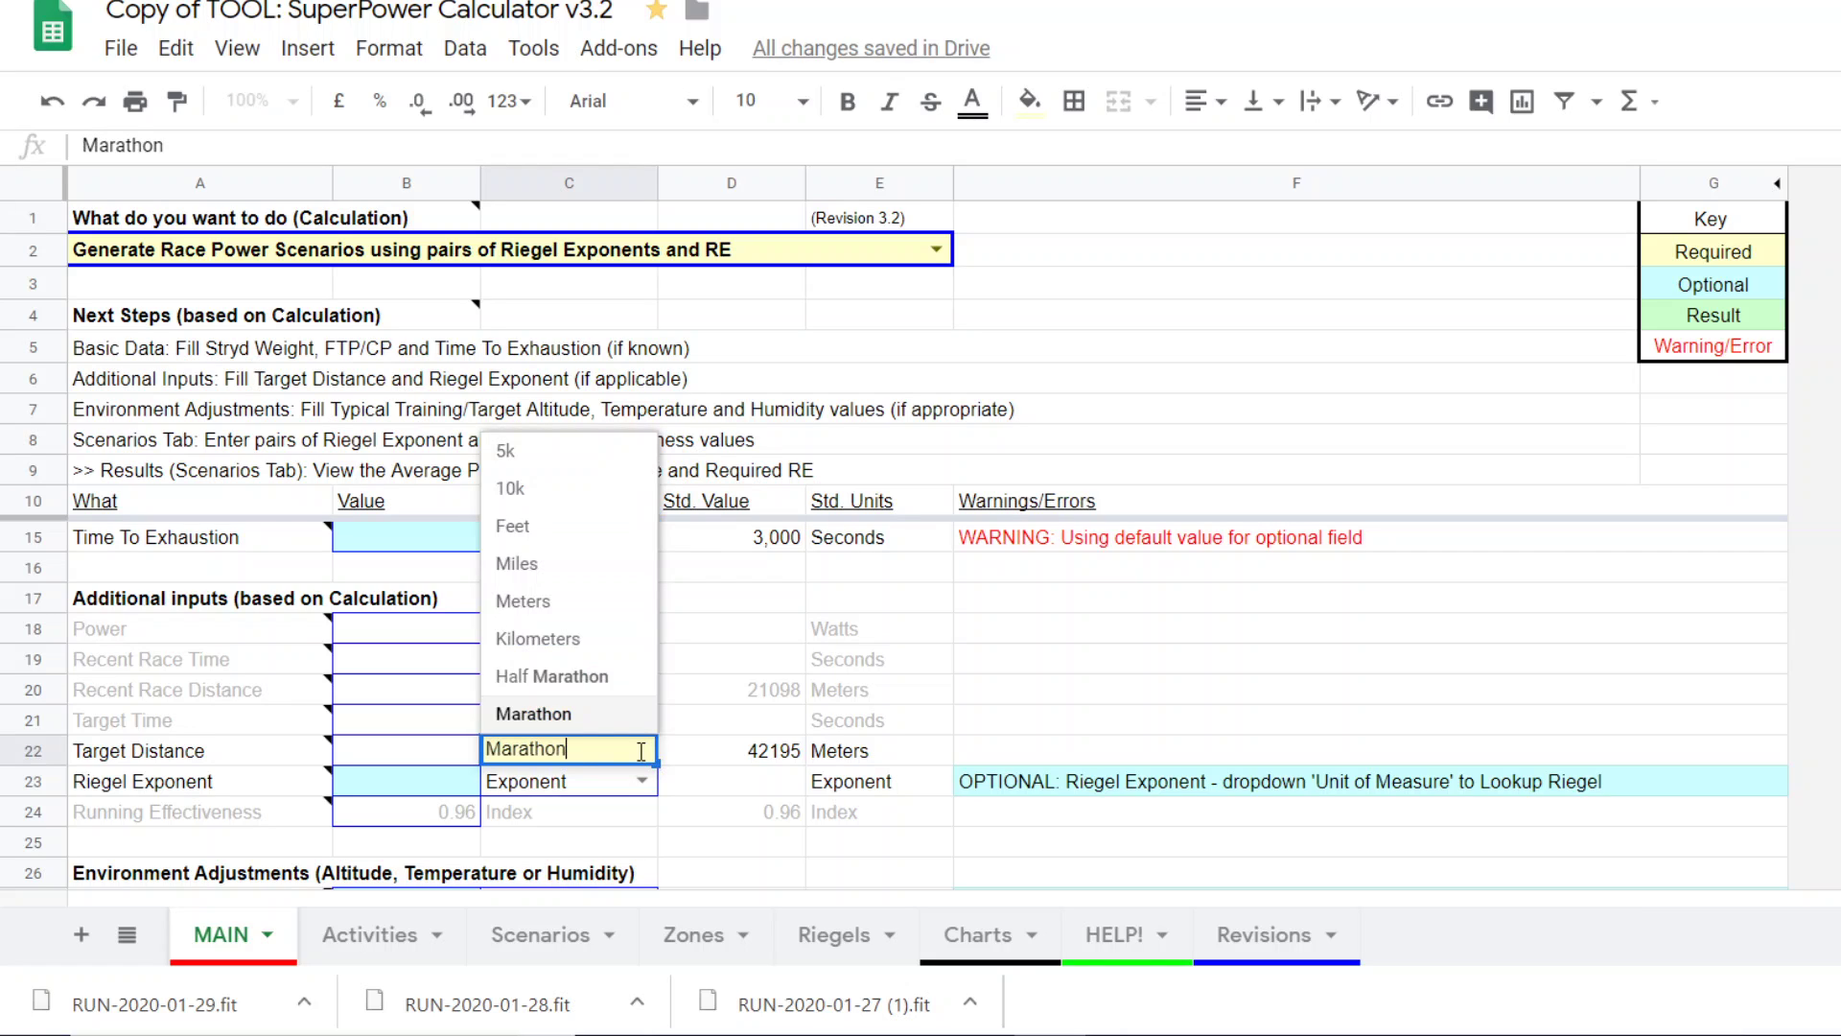
click(533, 491)
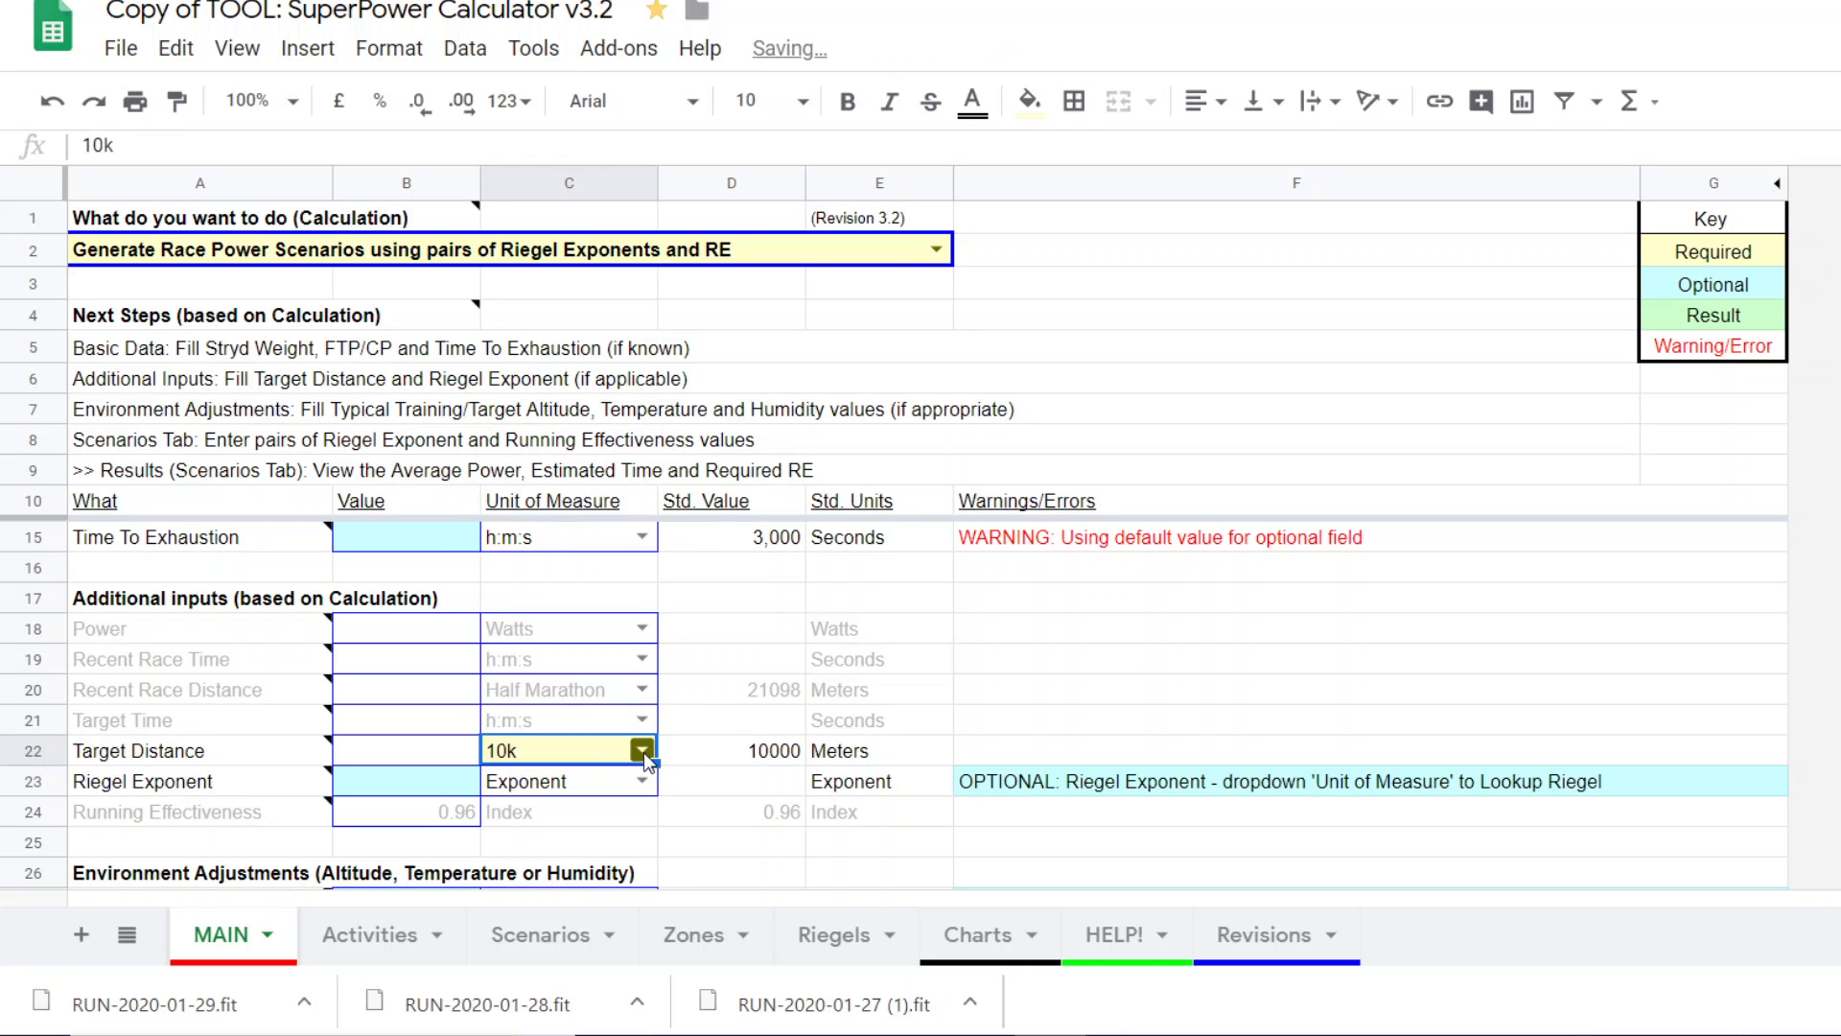
click(642, 752)
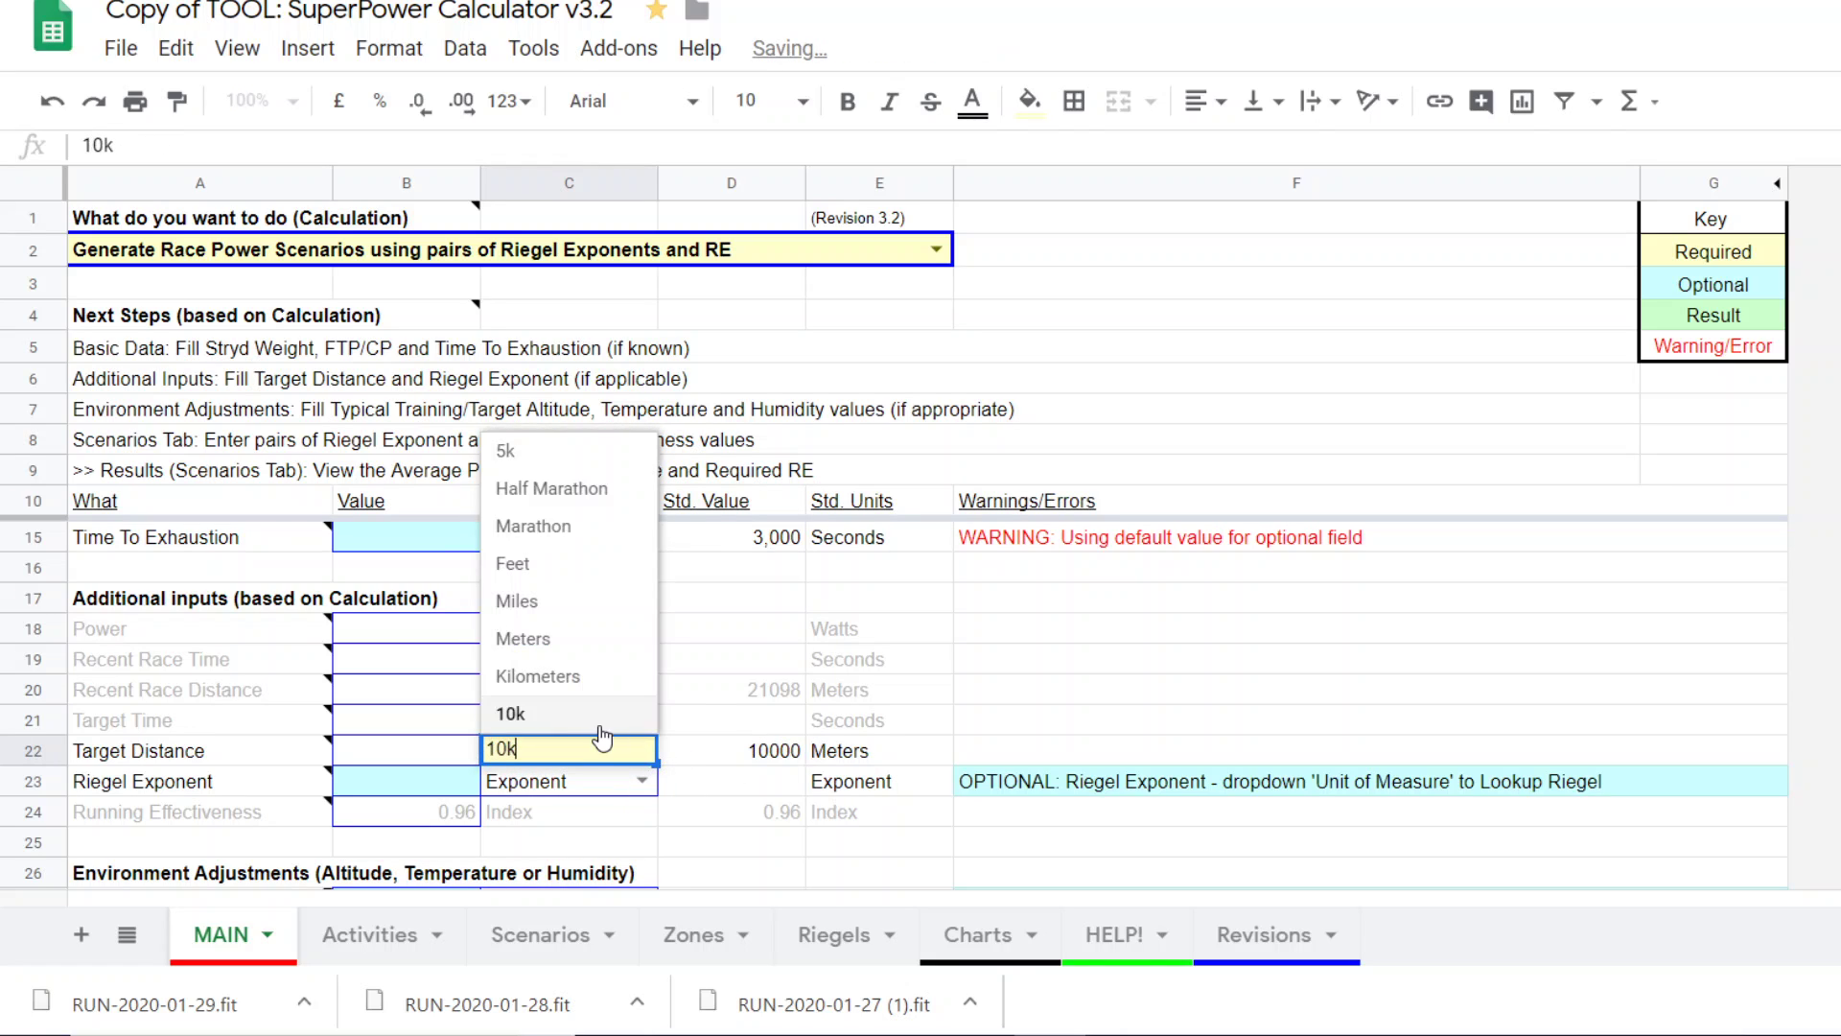
click(533, 527)
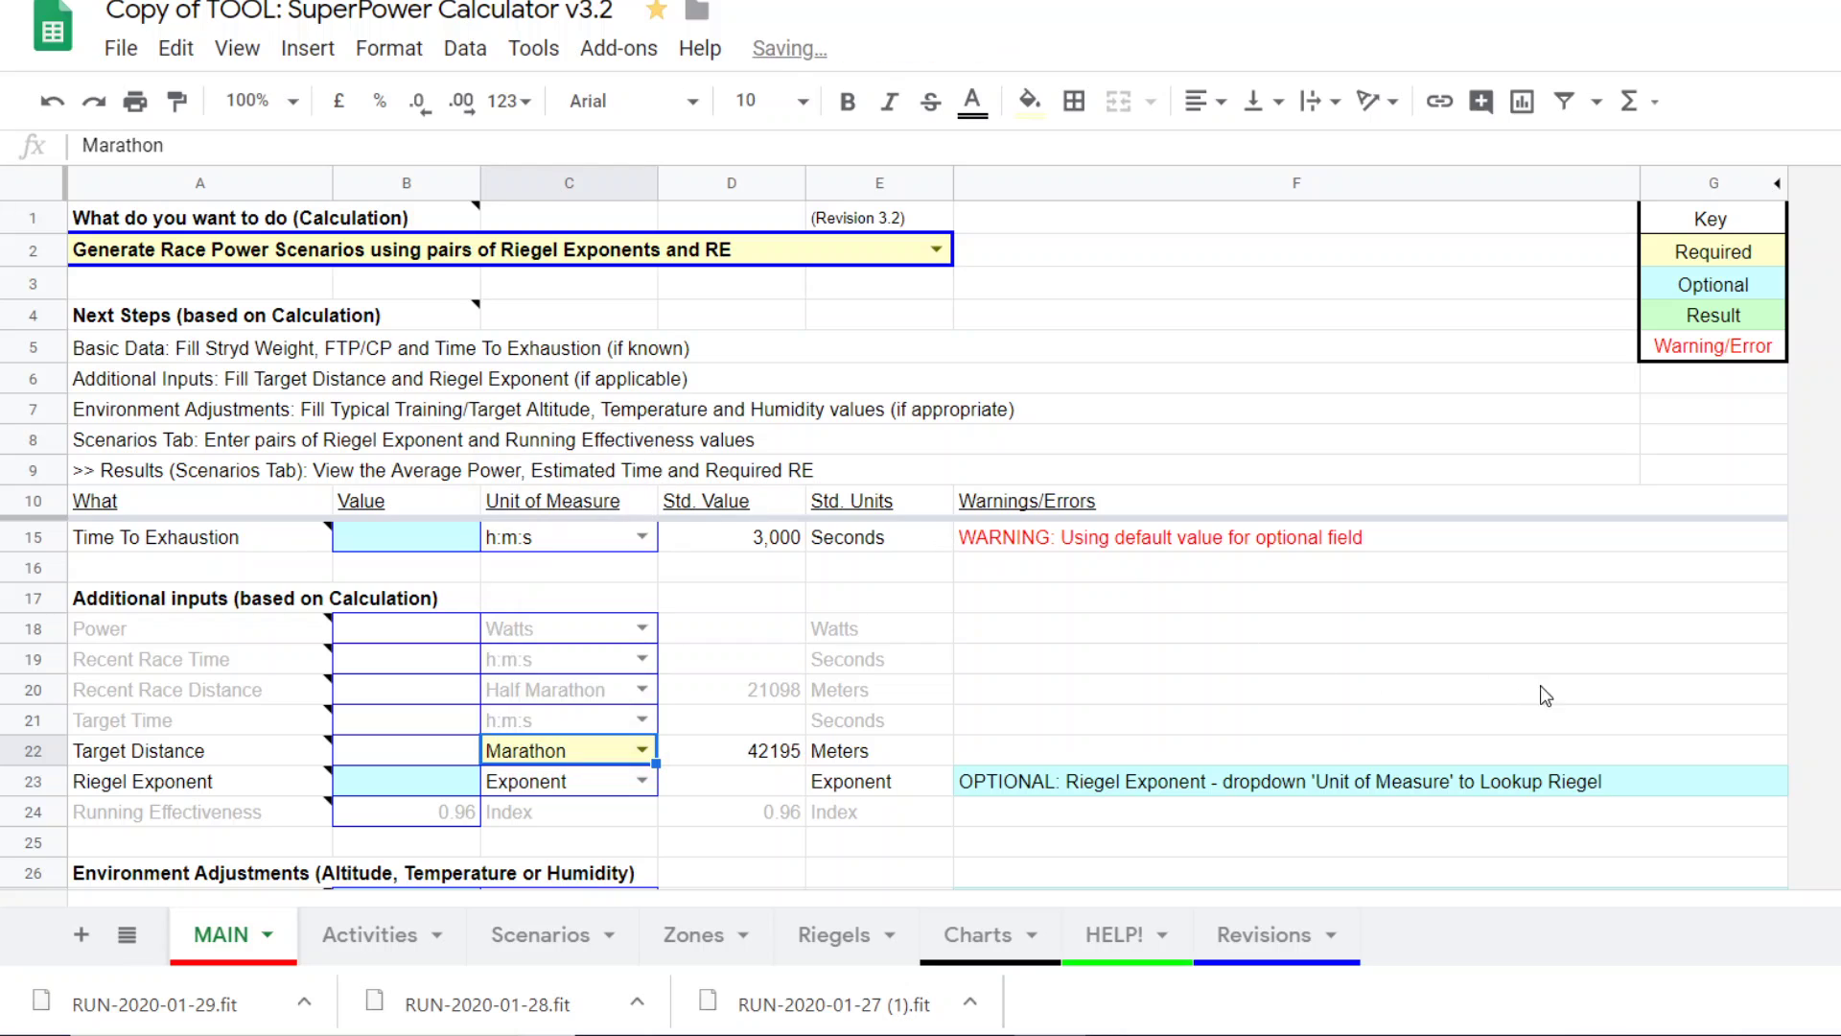
Step: Set the Target Distance to 30 with Kilometers as its unit of measure
click(642, 753)
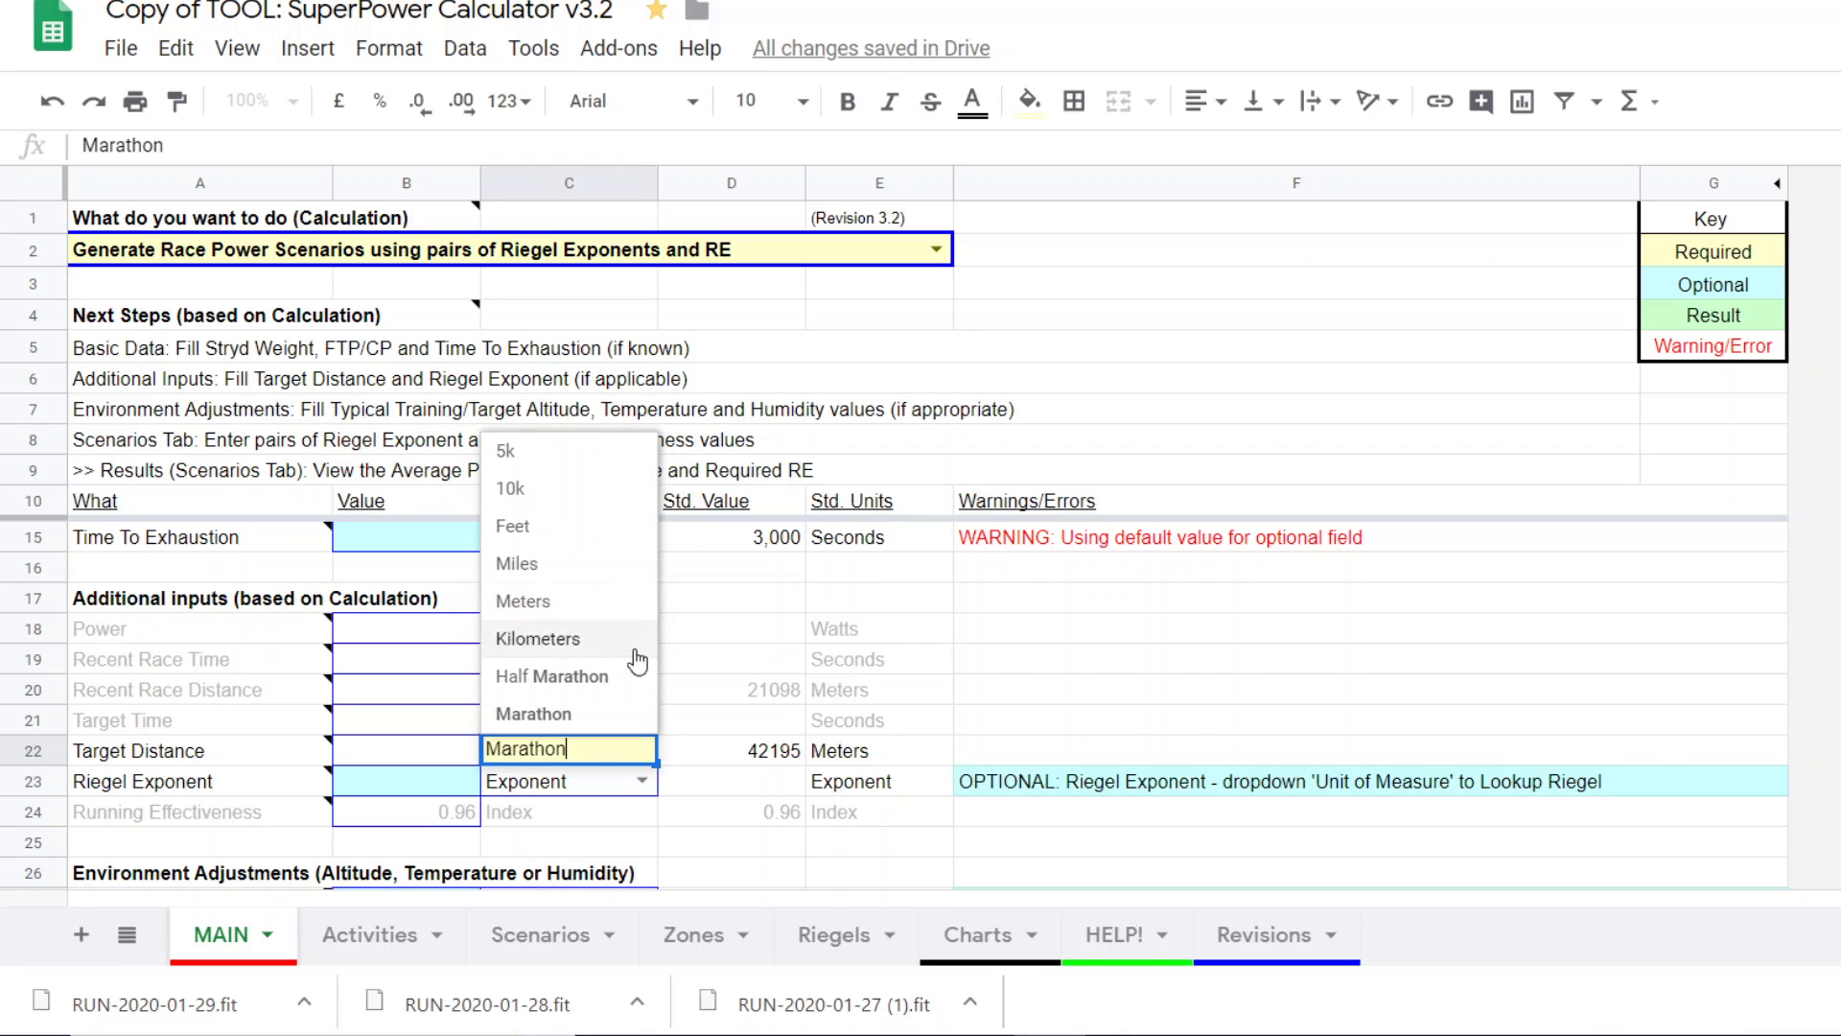
click(581, 645)
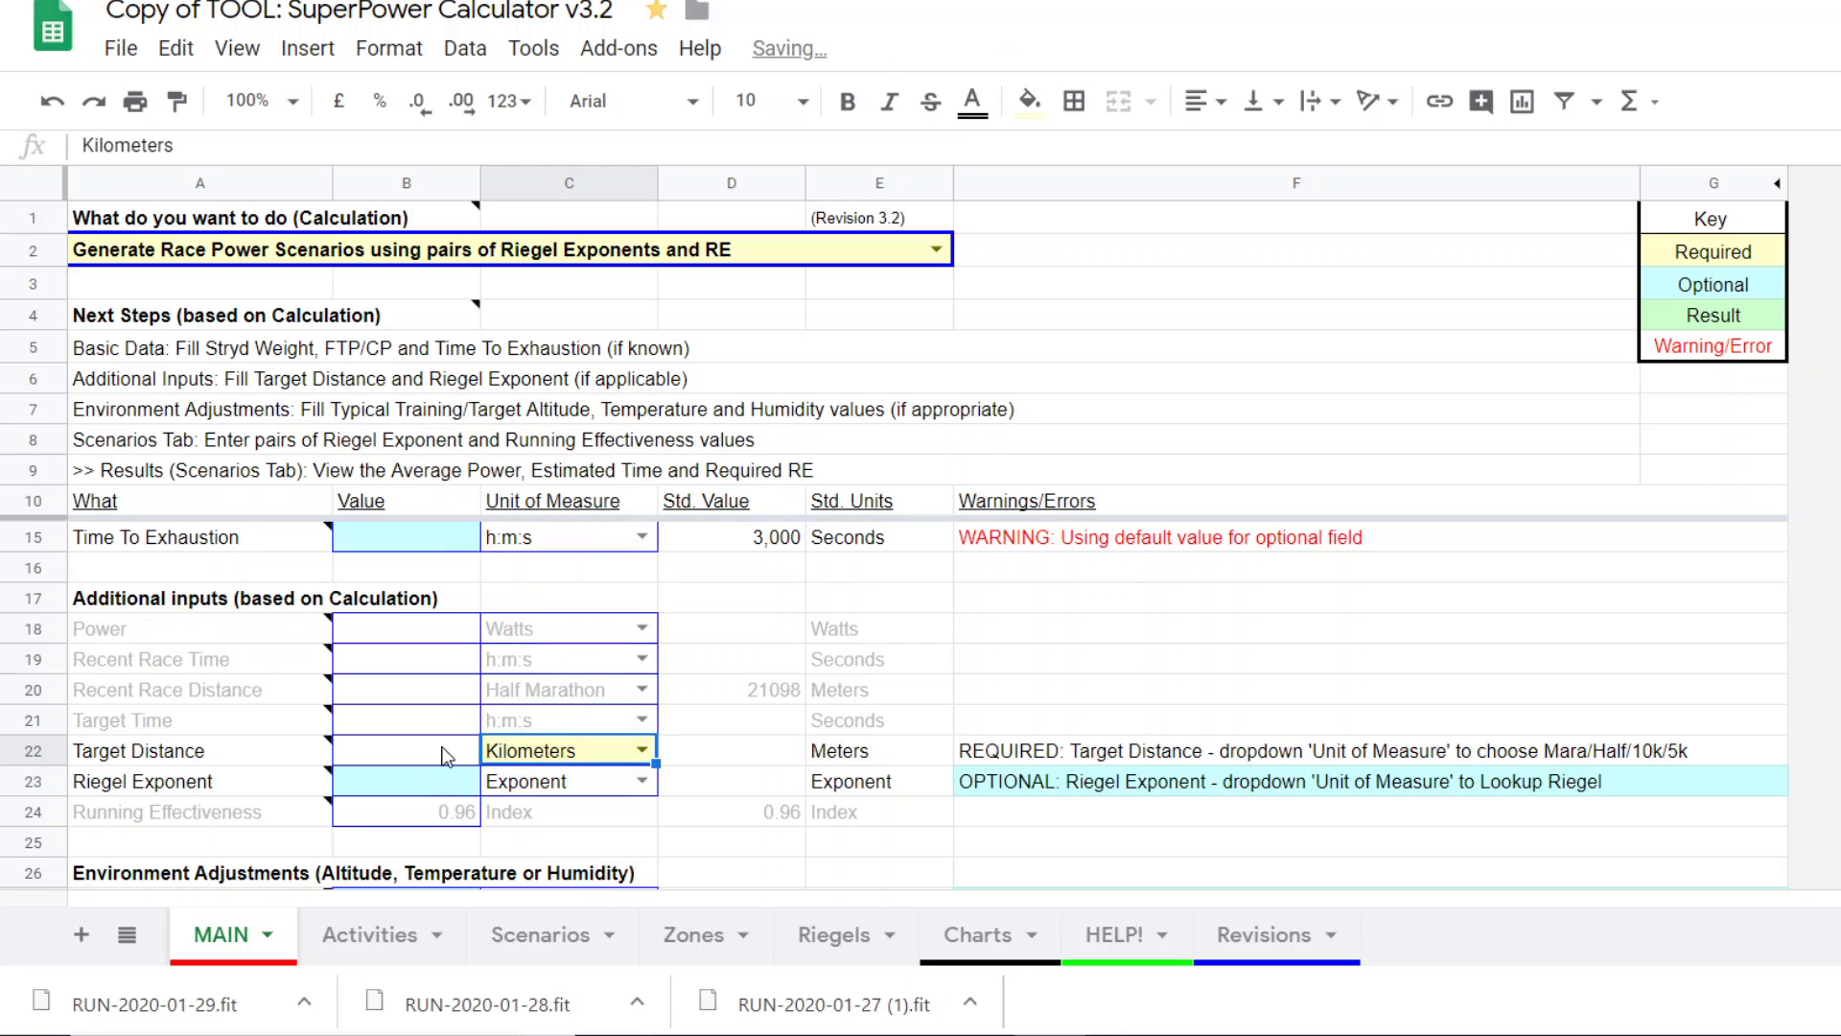
click(445, 758)
text(30)
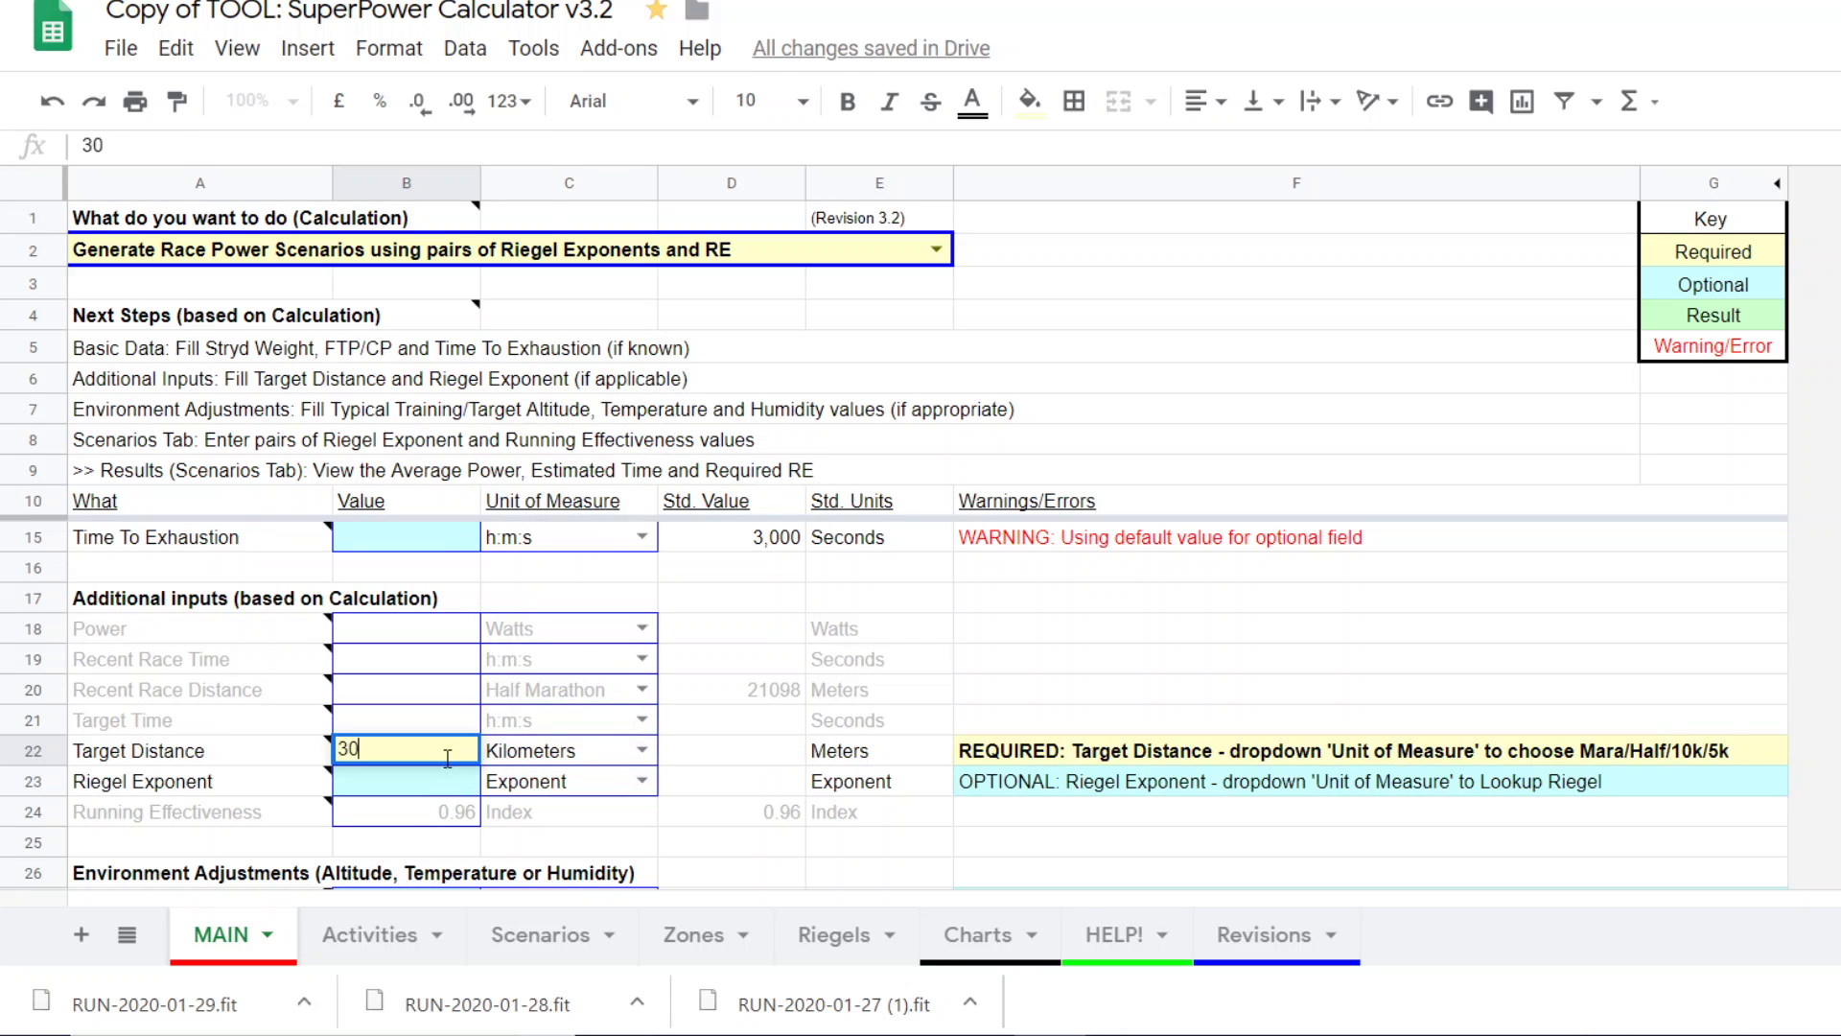
key(Return)
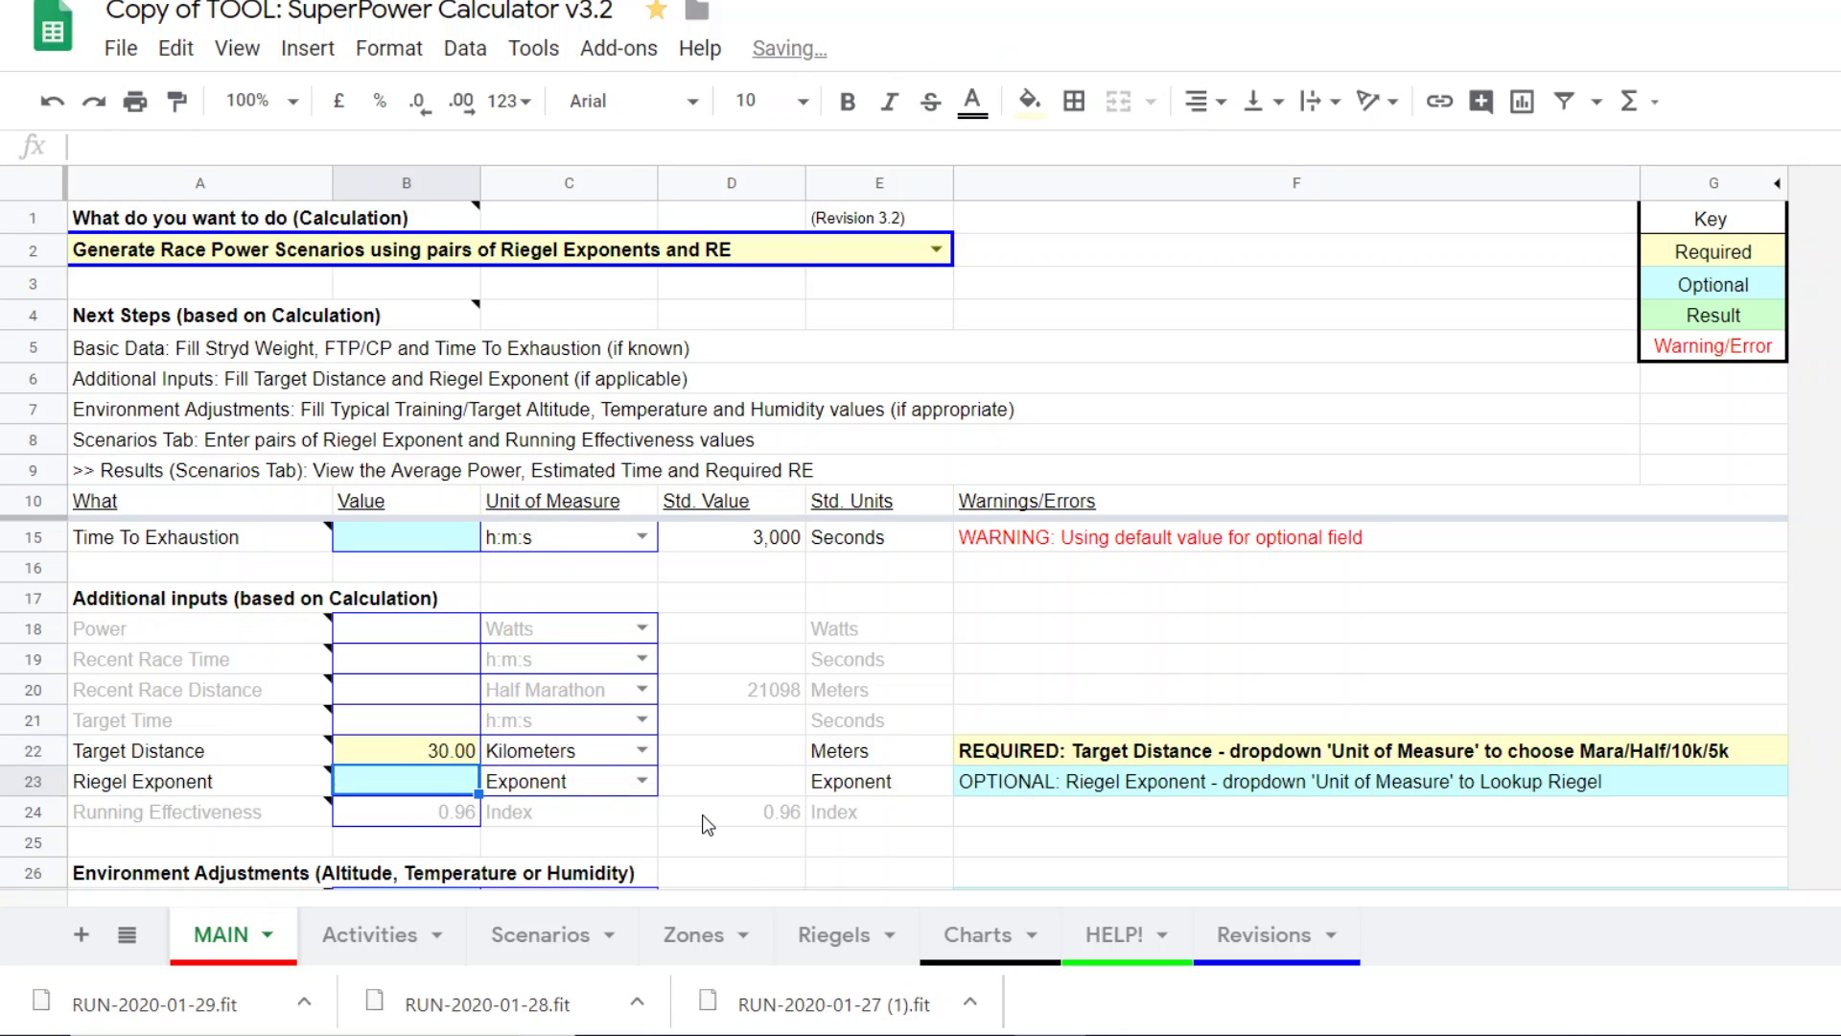
Step: Set the Target Distance to 8000 with Meters as its unit of measure
click(642, 750)
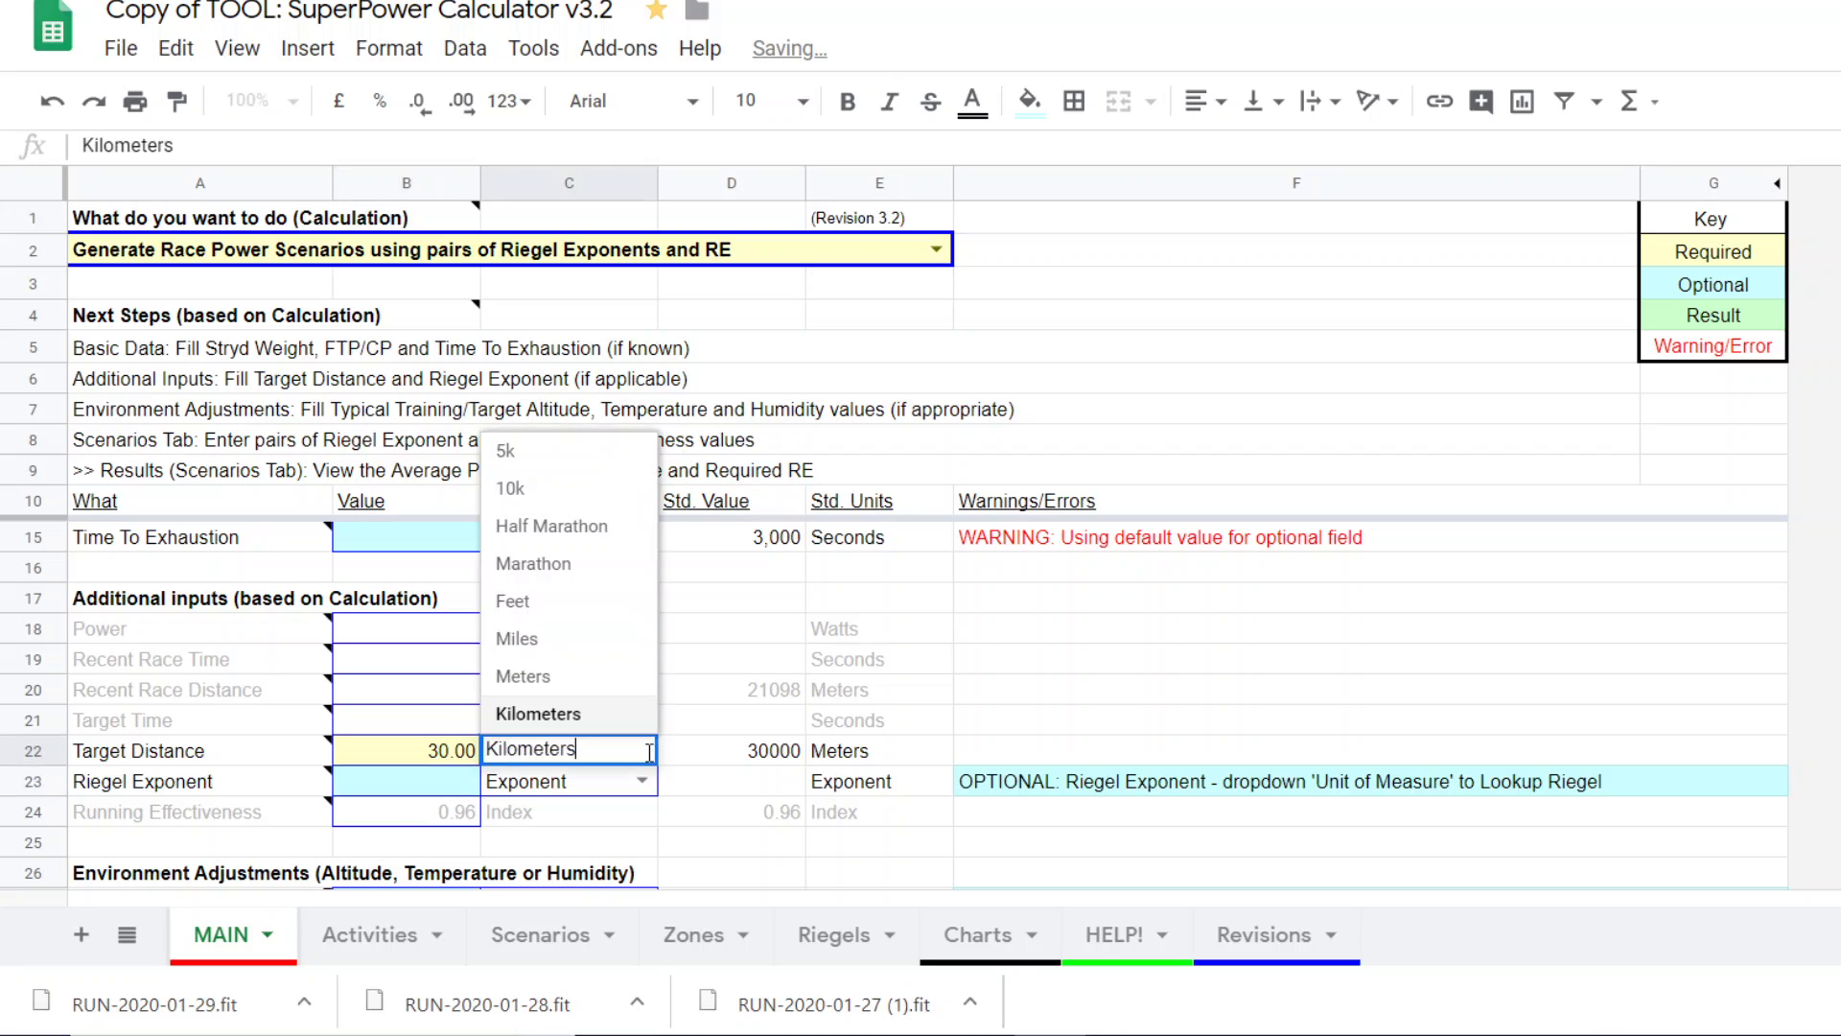
click(574, 686)
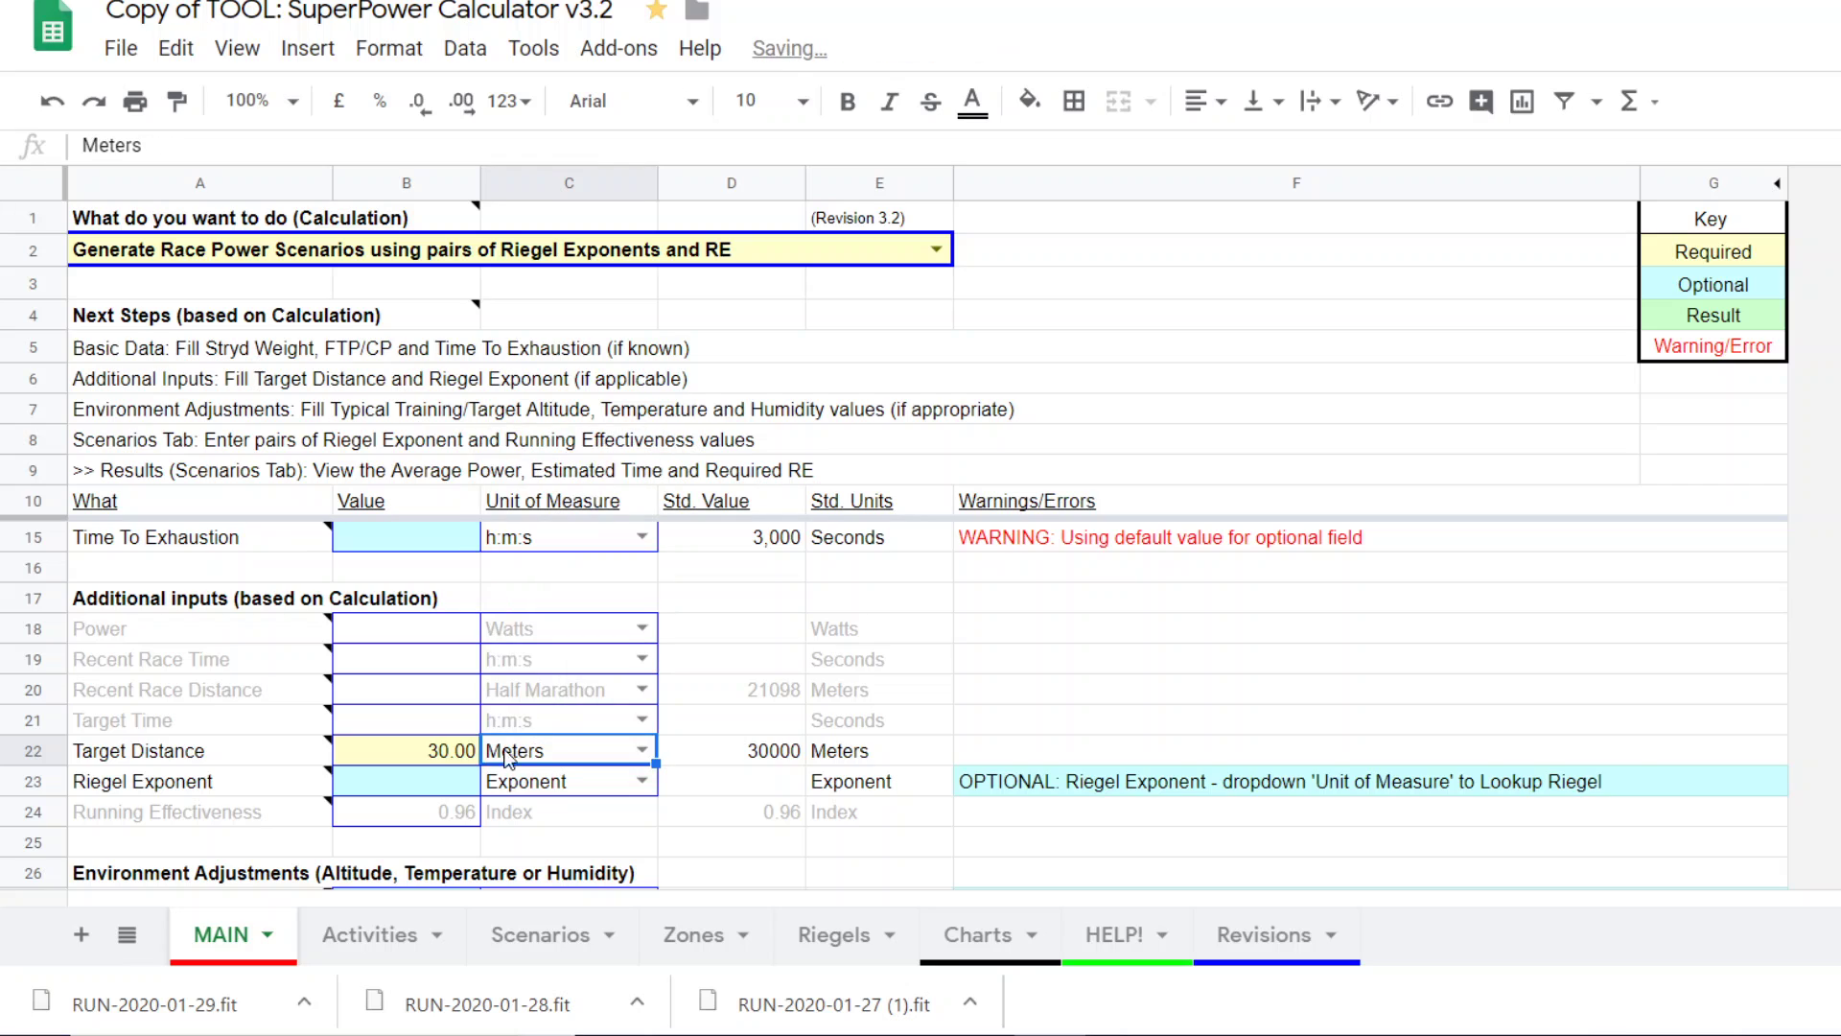
click(430, 758)
text(8000)
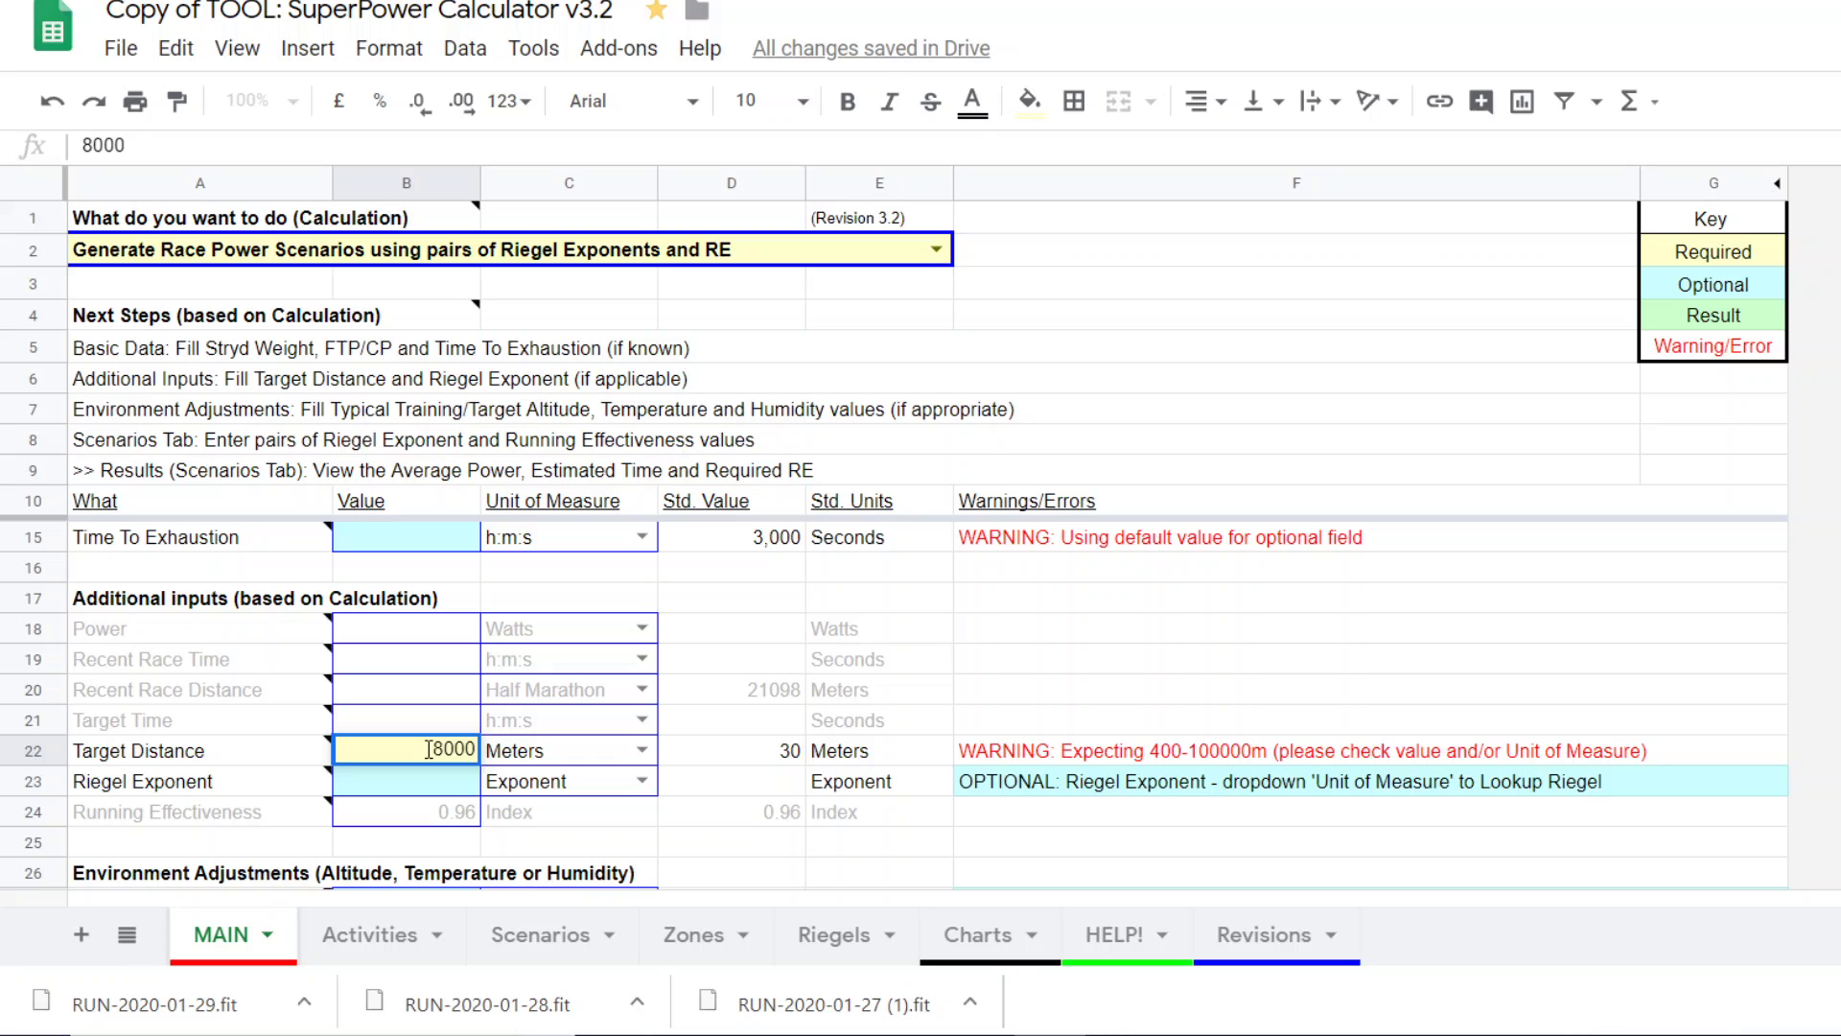
key(Return)
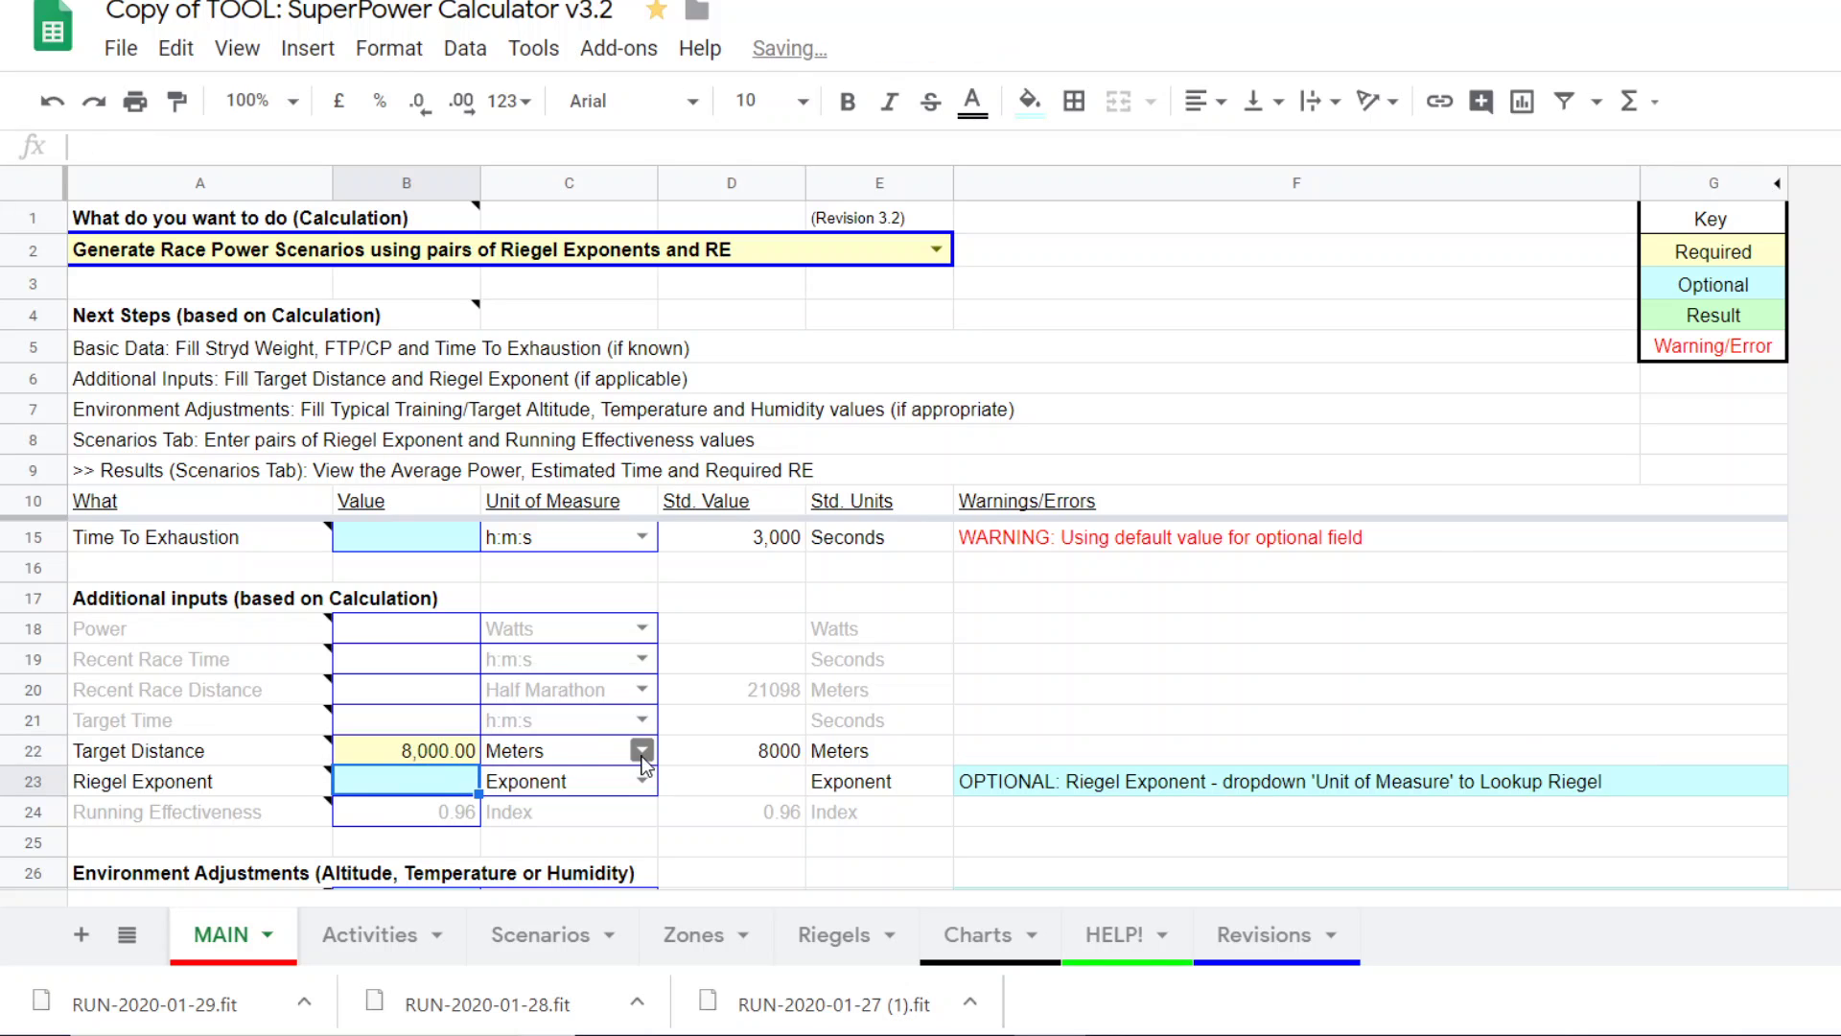
Step: Set the Target Distance unit of measure to Marathon and check its value cell
click(641, 756)
click(561, 571)
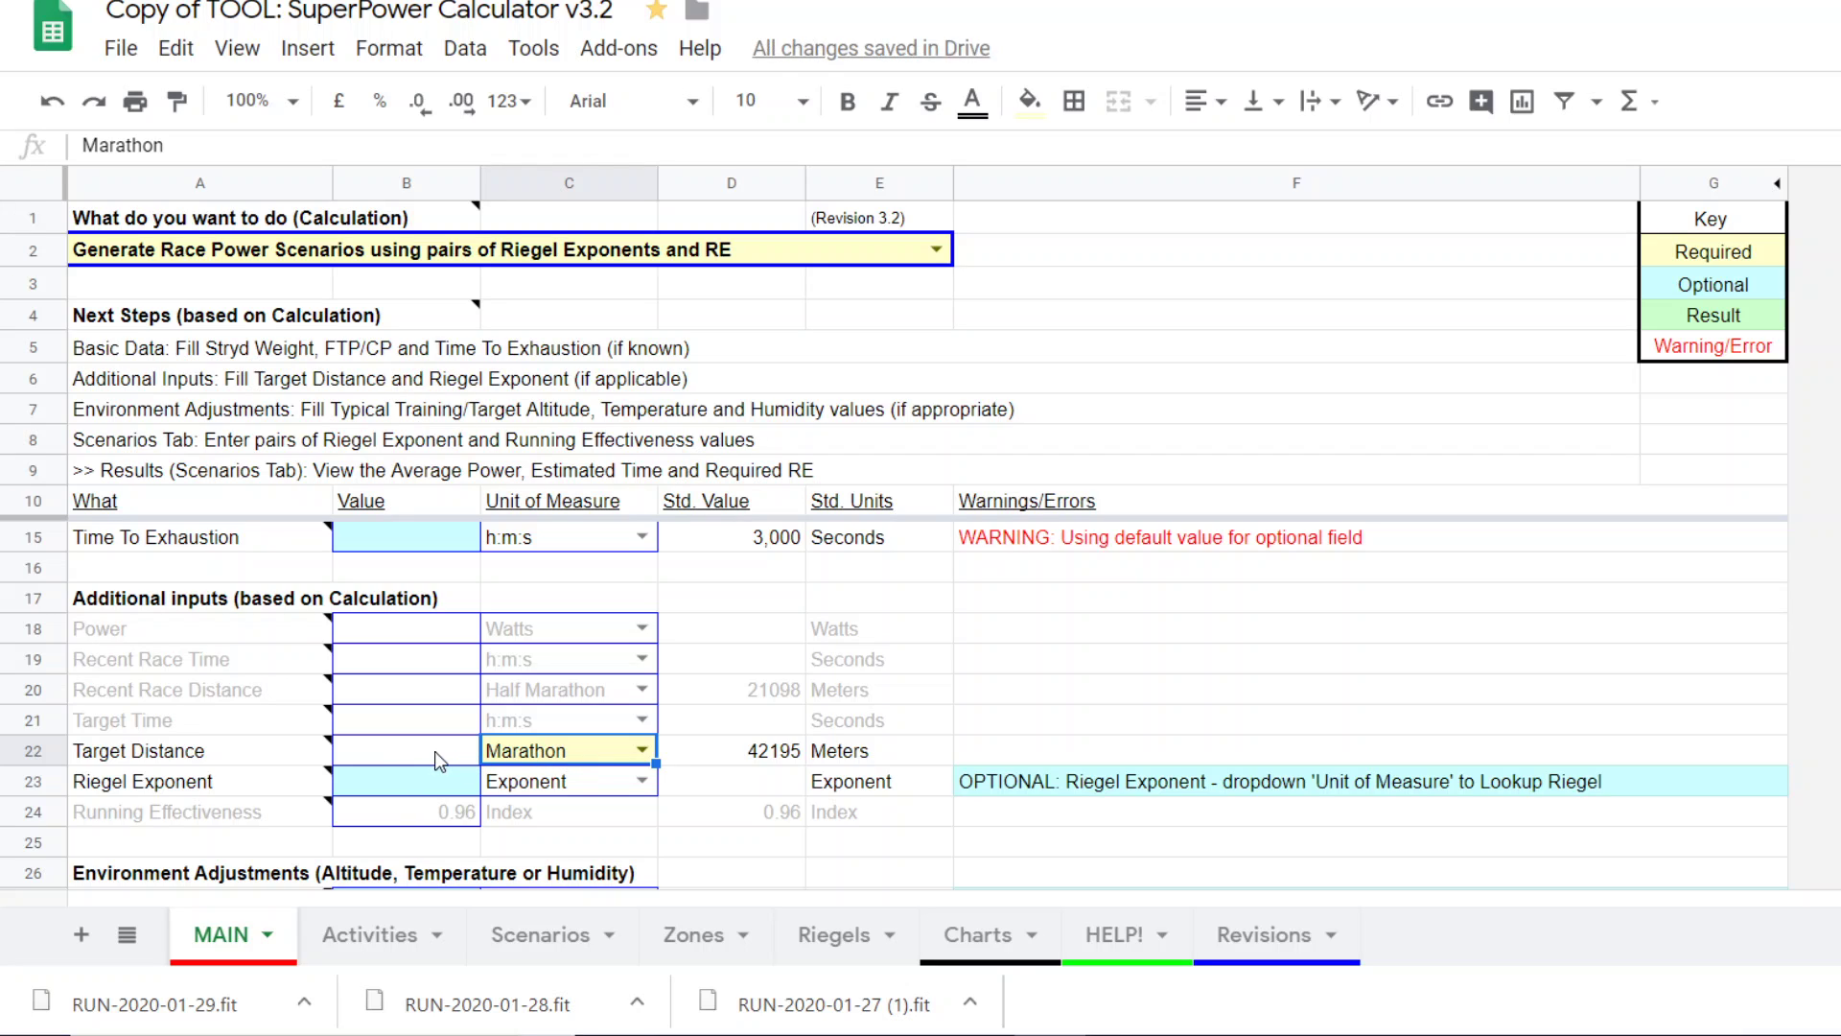
double_click(638, 752)
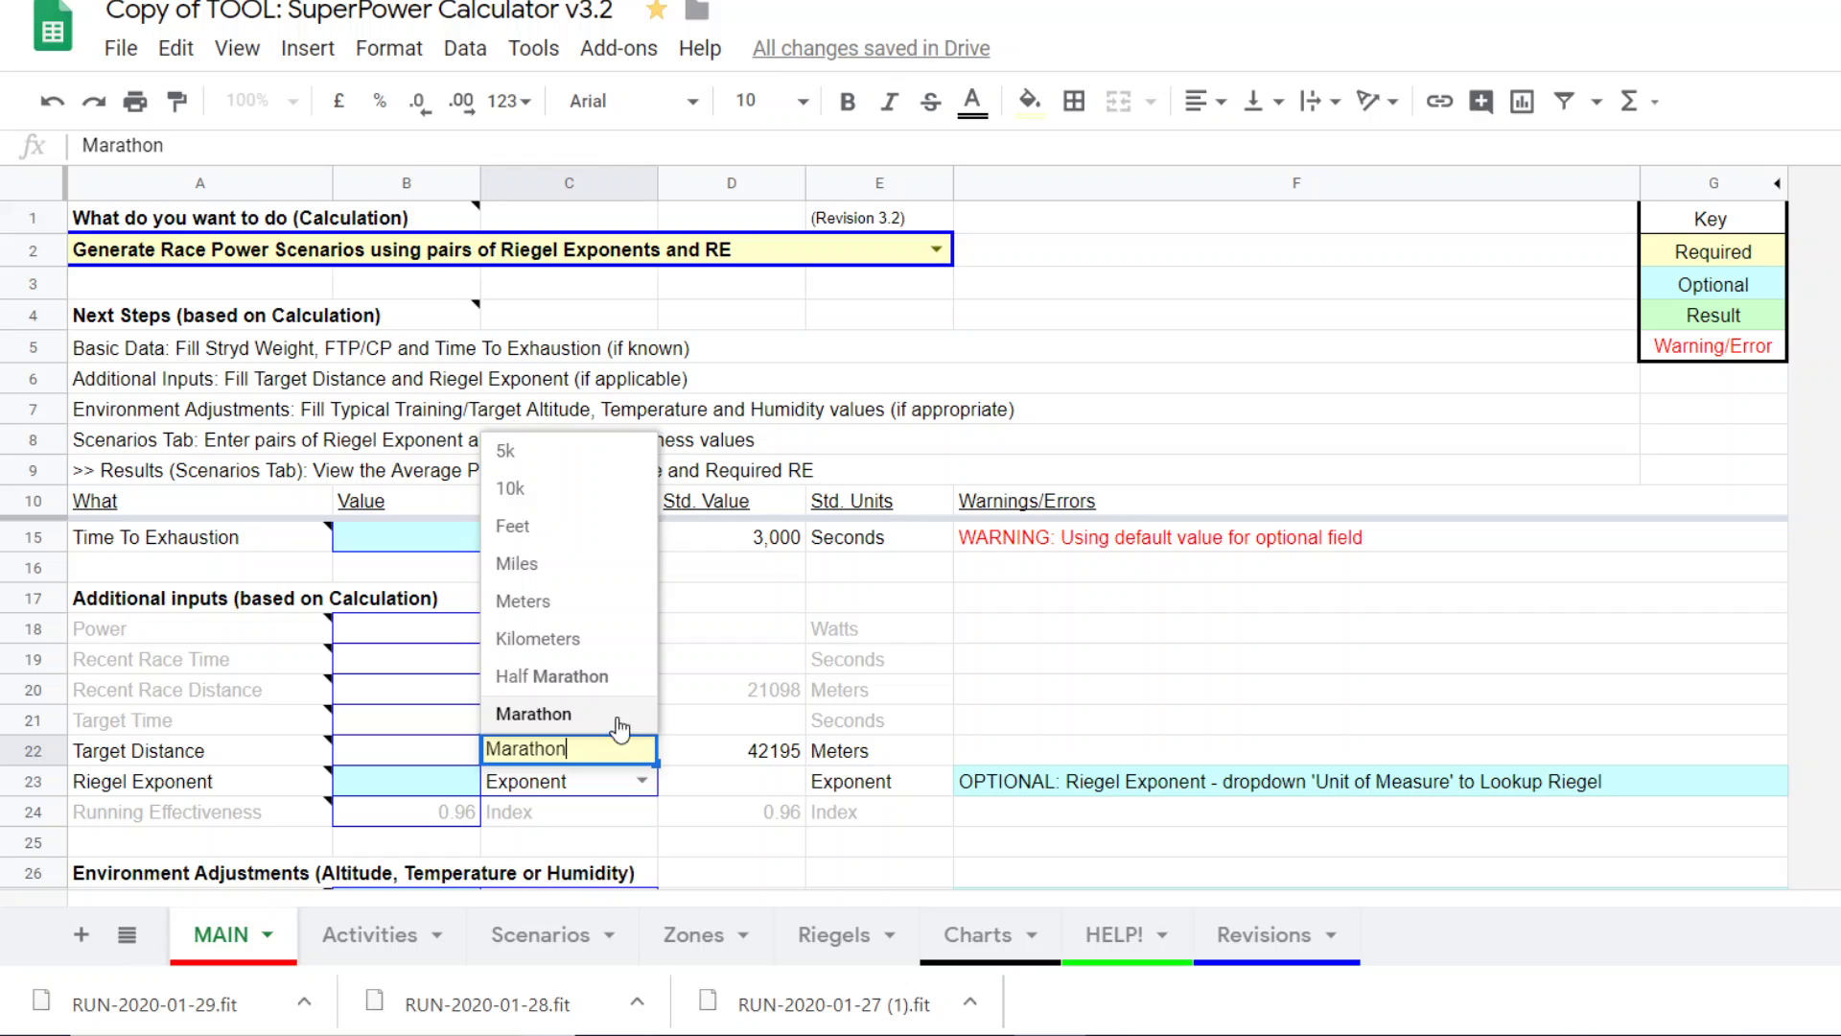
click(433, 752)
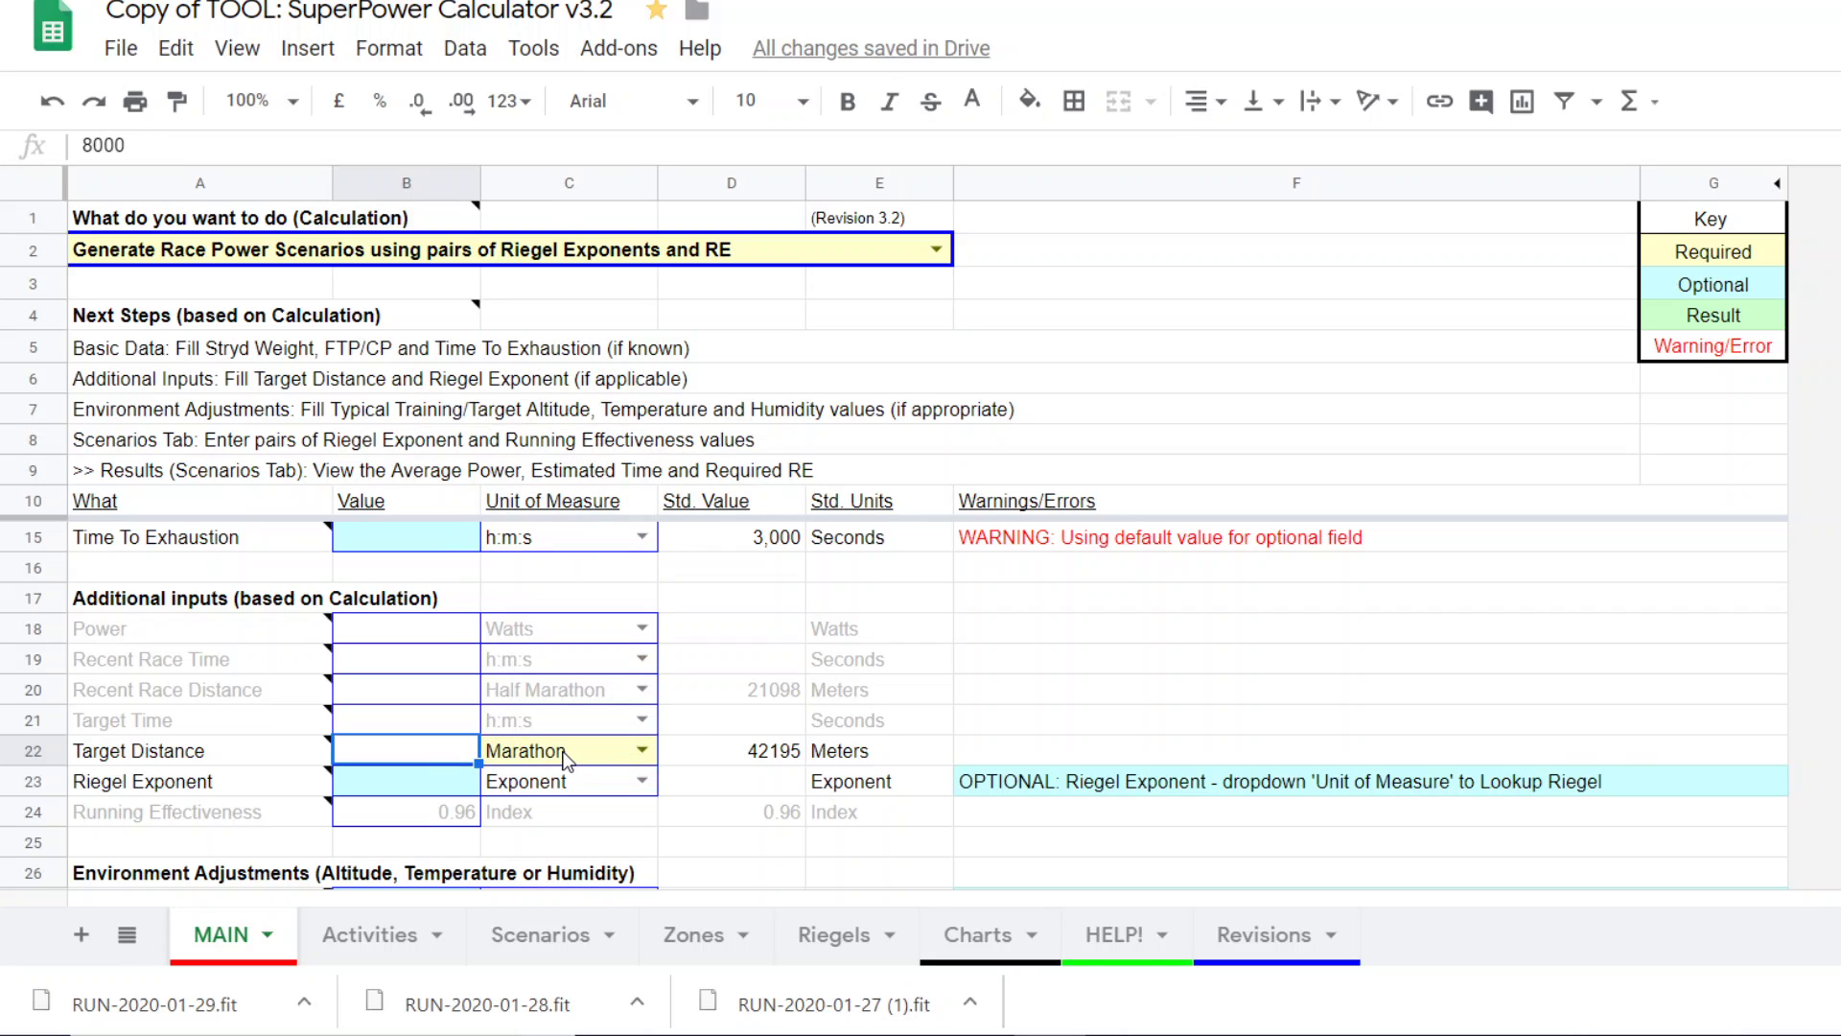
click(581, 758)
click(637, 750)
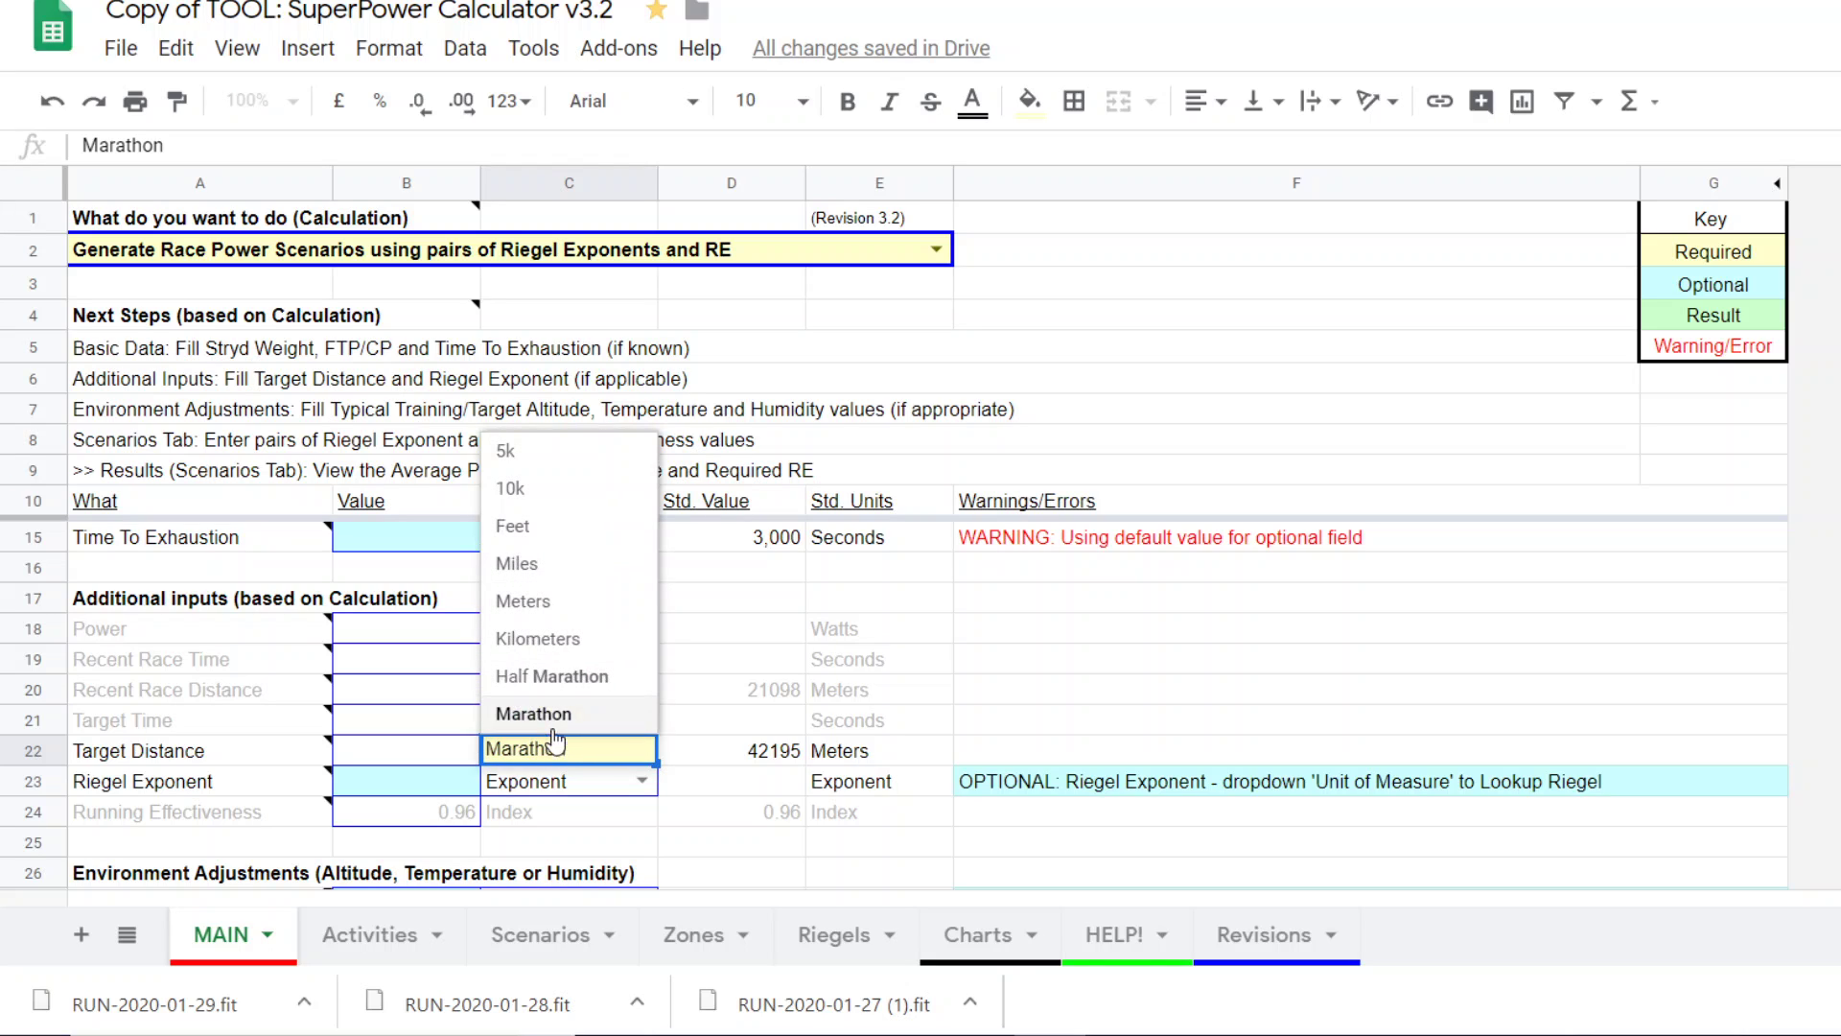
click(400, 758)
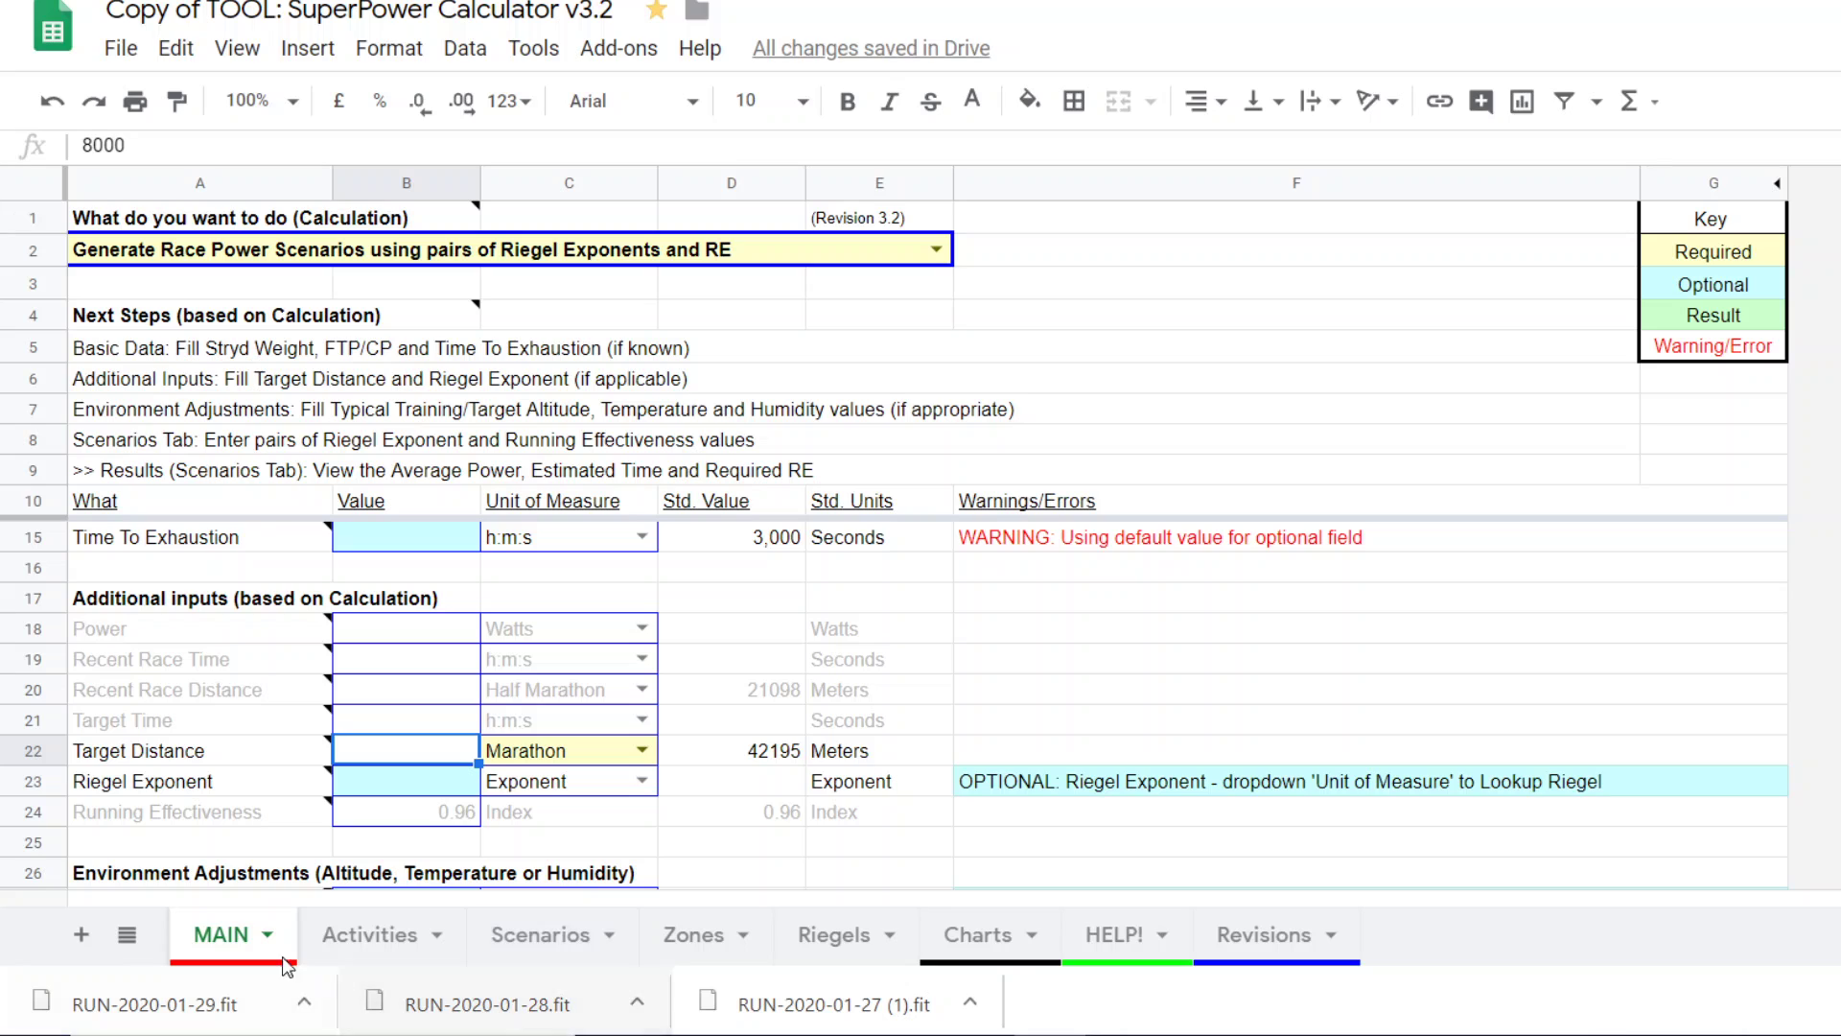
Step: Examine the Riegel Exponent and Target RE pairs on the Scenarios sheet, including the Target RE note, and return to the MAIN sheet
scroll(607, 781, up, 2)
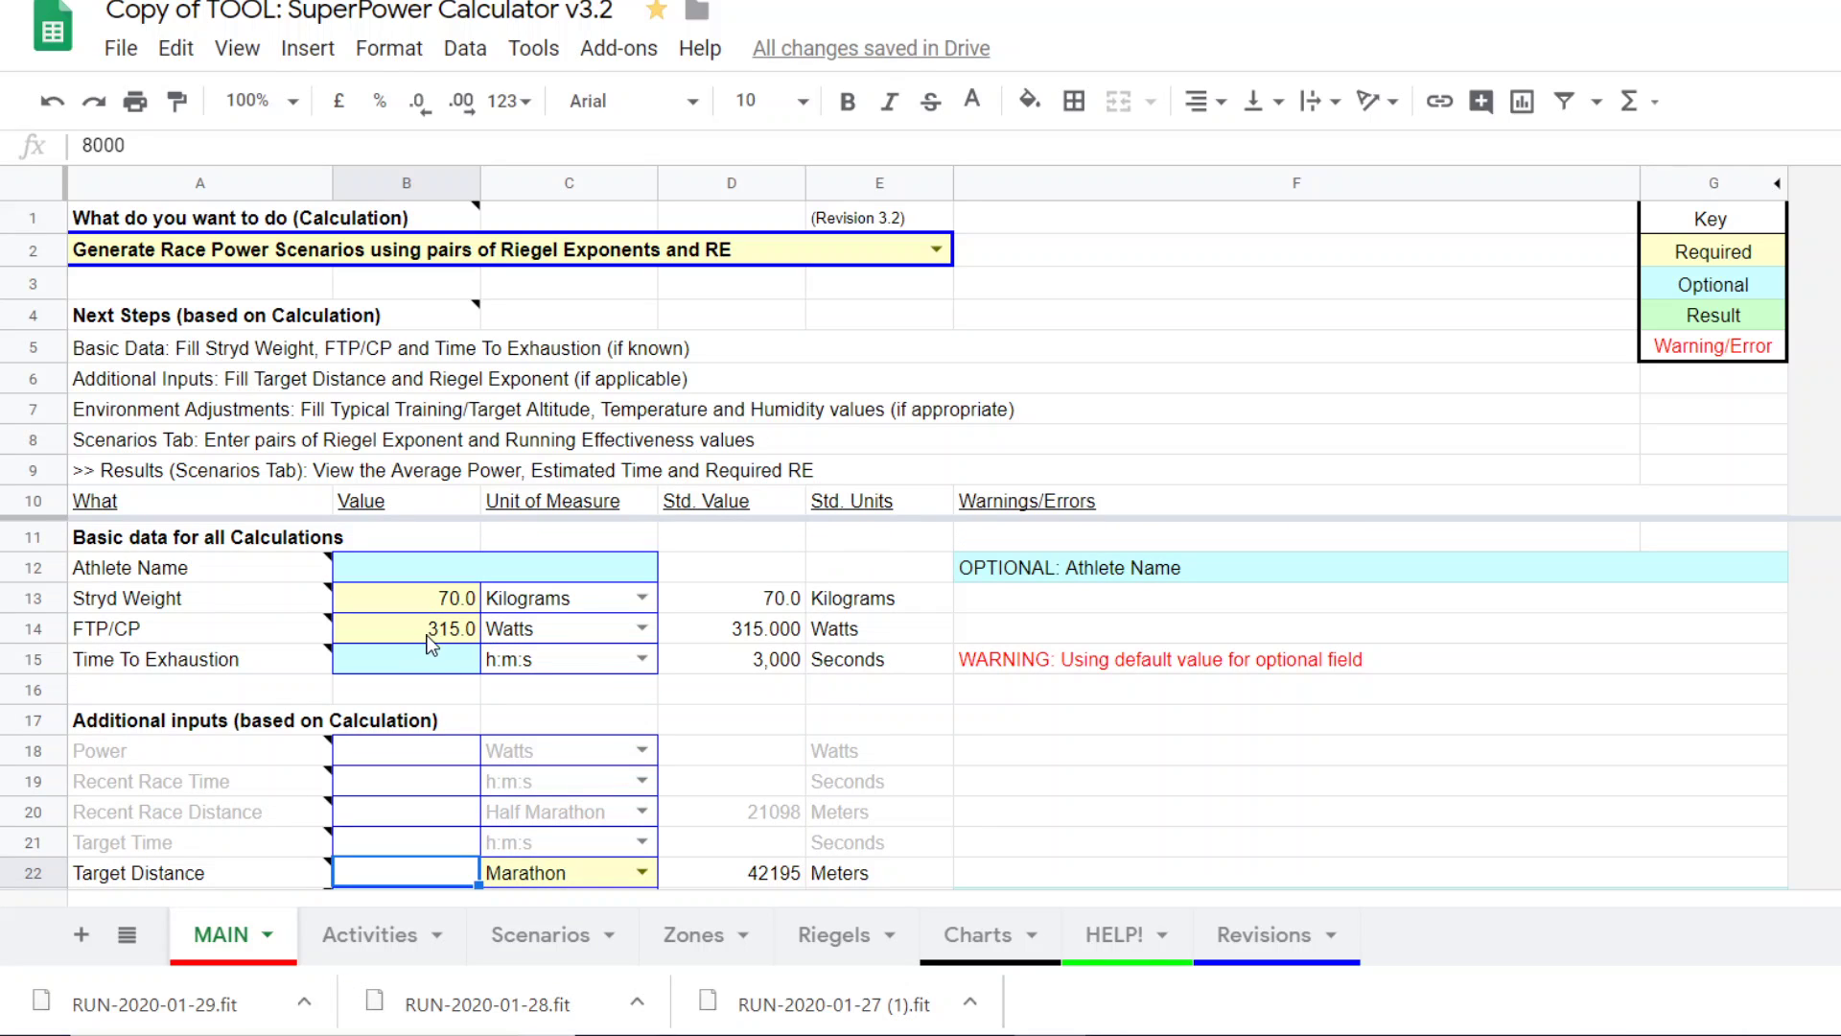
scroll(429, 645, down, 2)
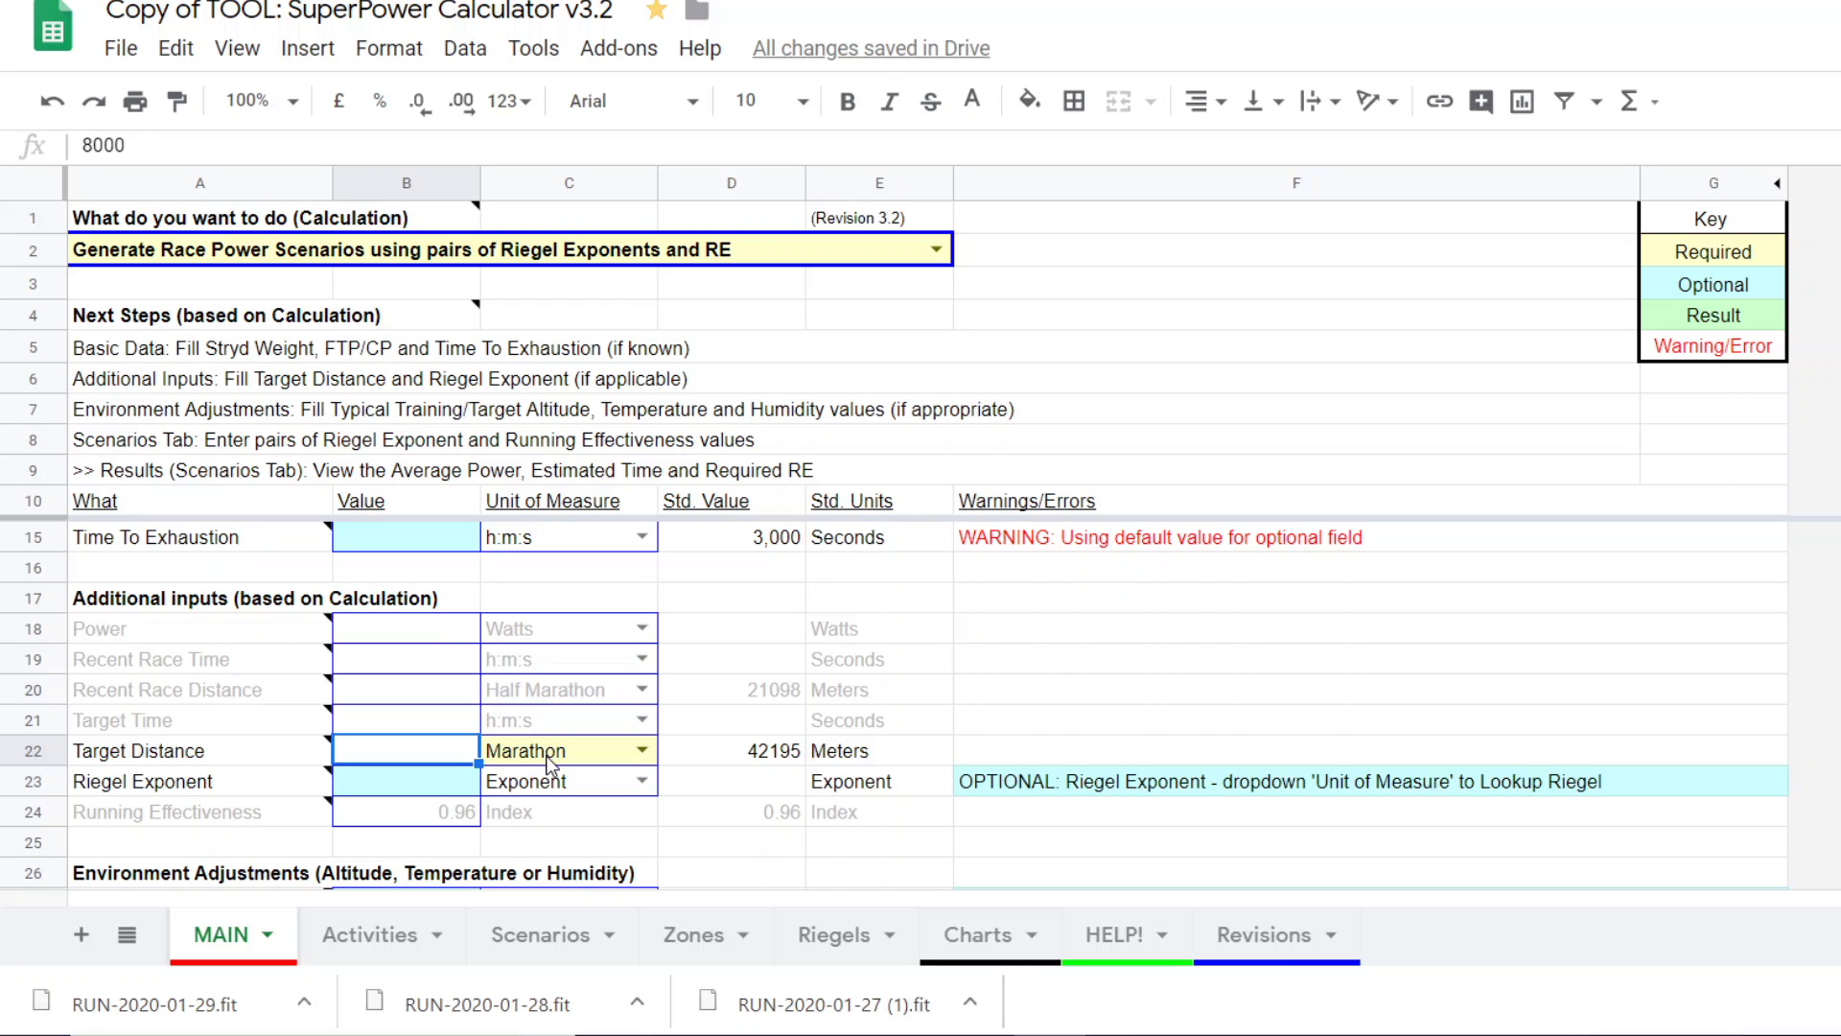
click(526, 940)
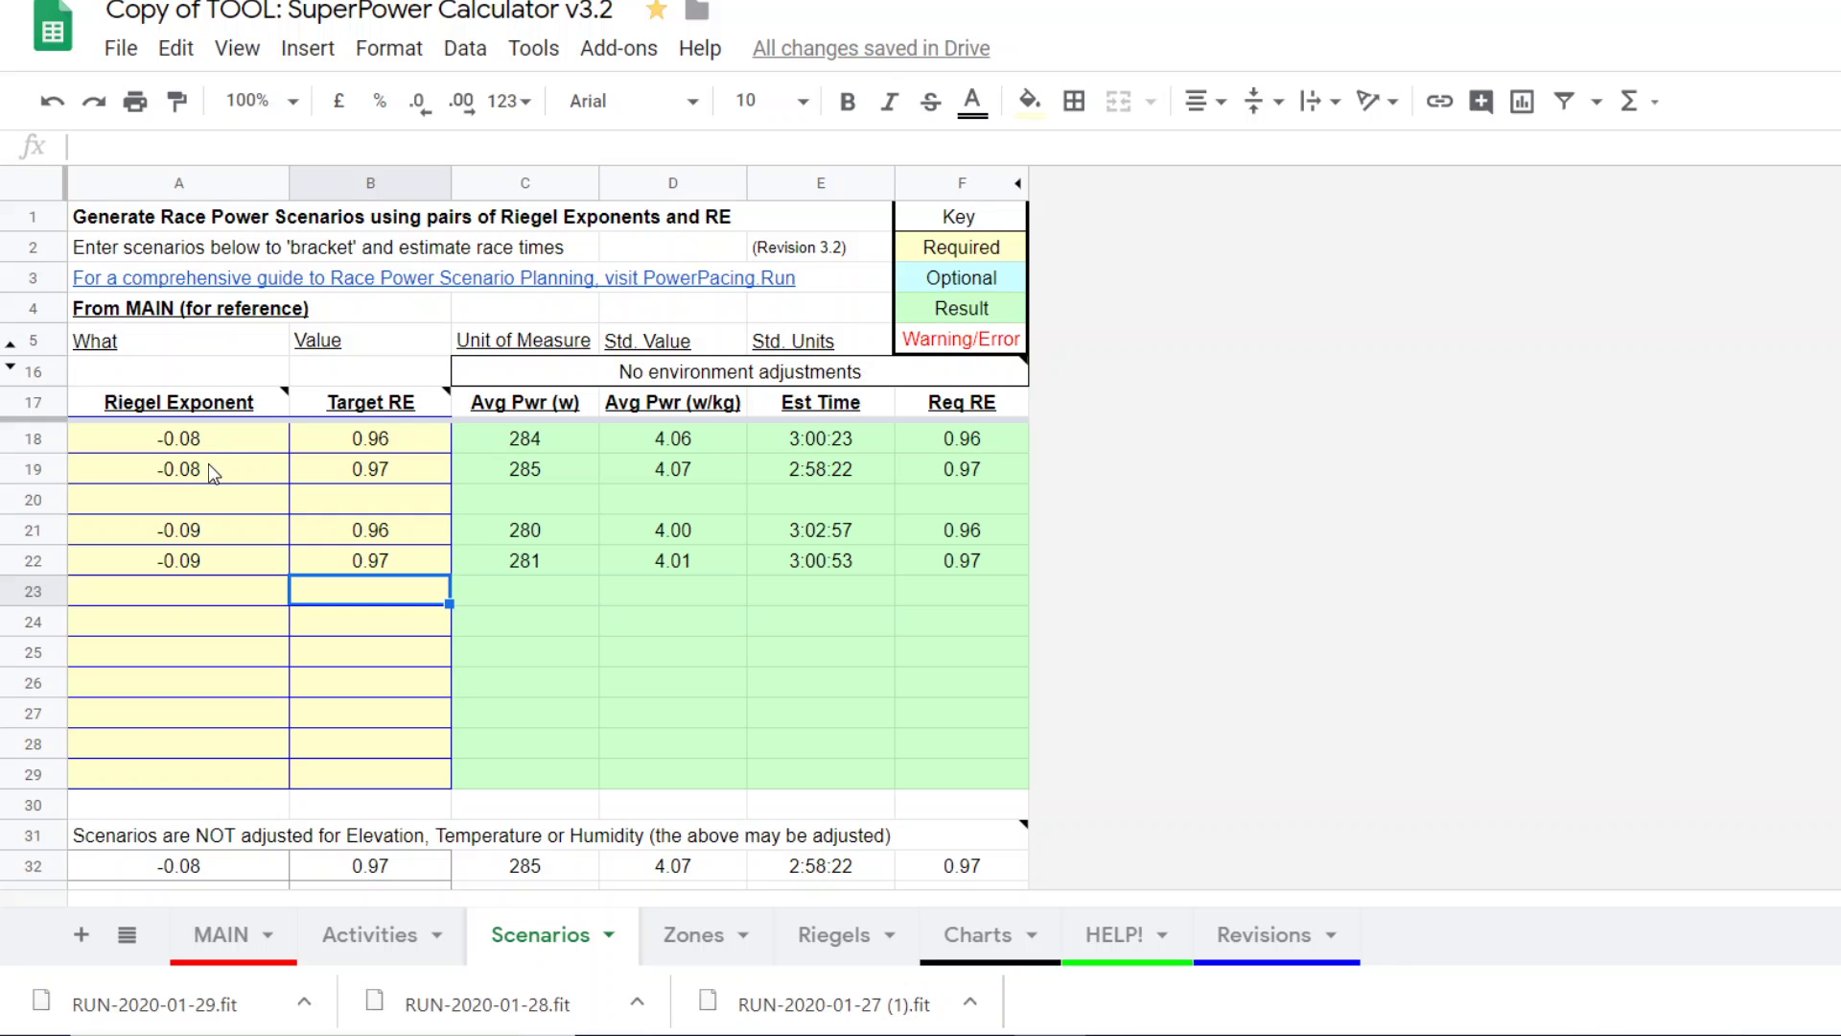
mouse_move(366, 412)
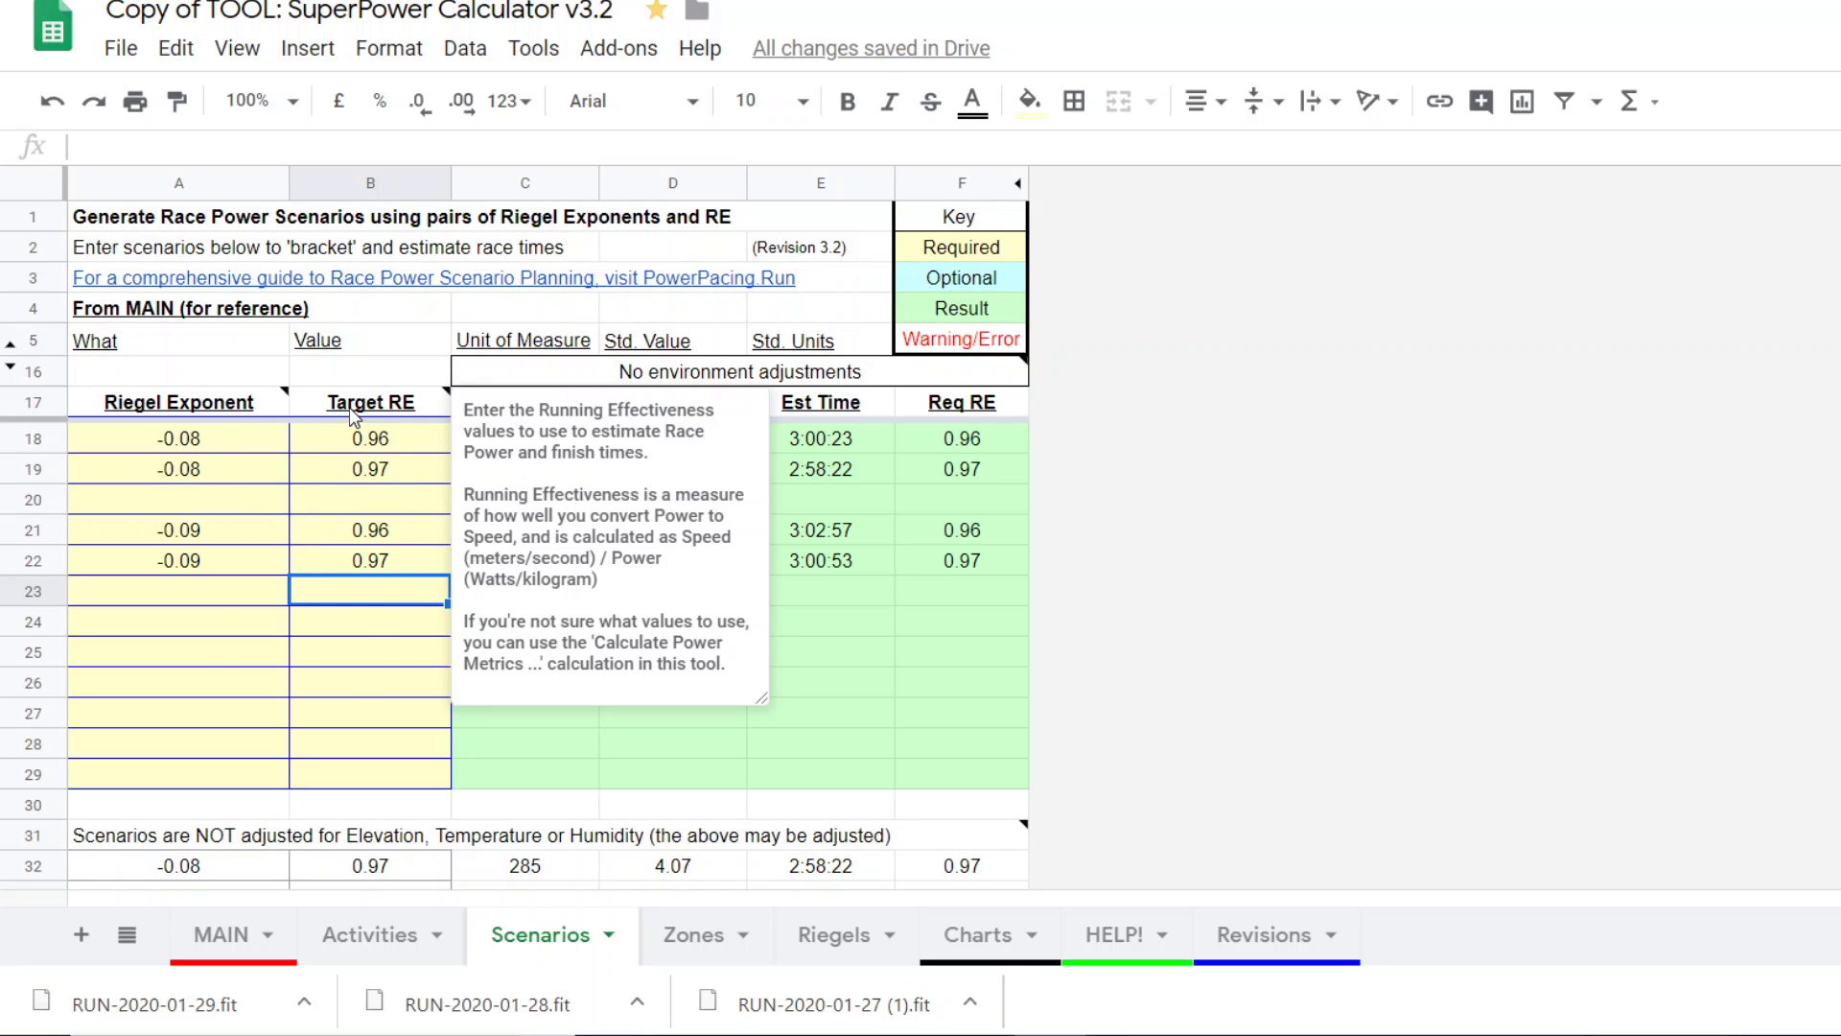
click(1152, 410)
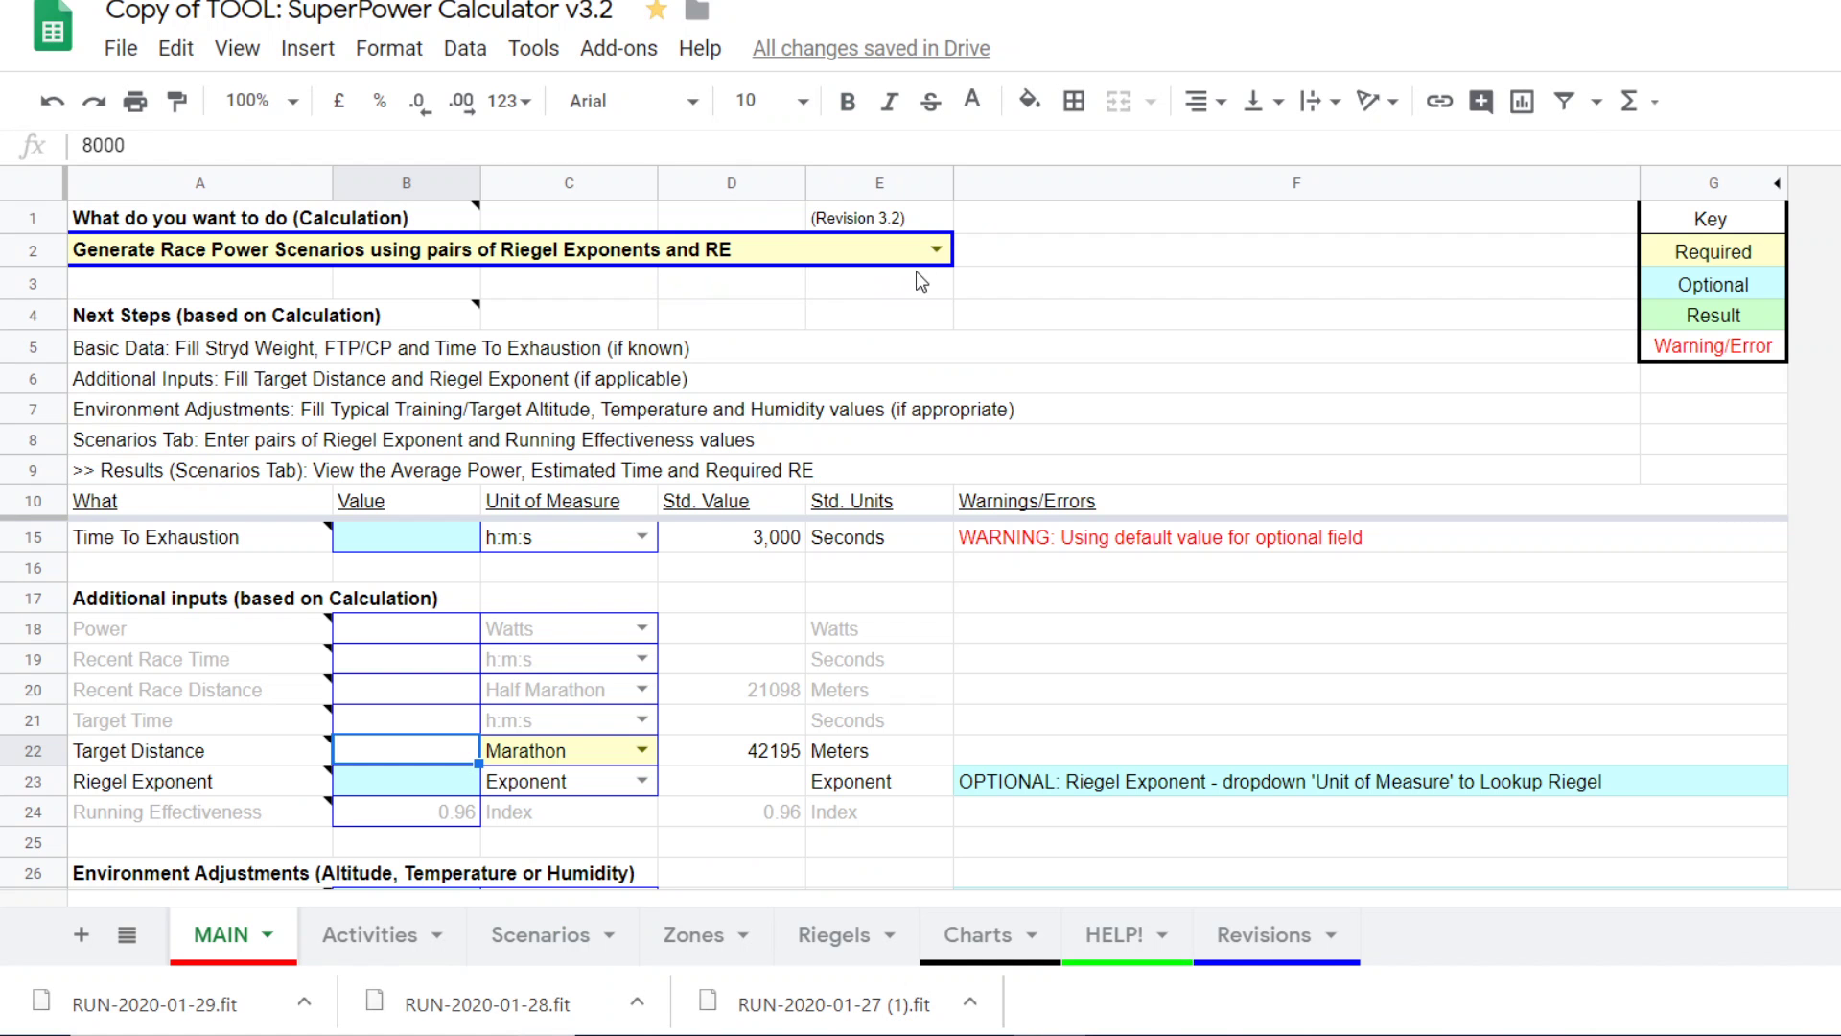
Step: Review the calculation options and the exponent lookup table on the Riegels sheet, and return to the MAIN sheet
click(939, 247)
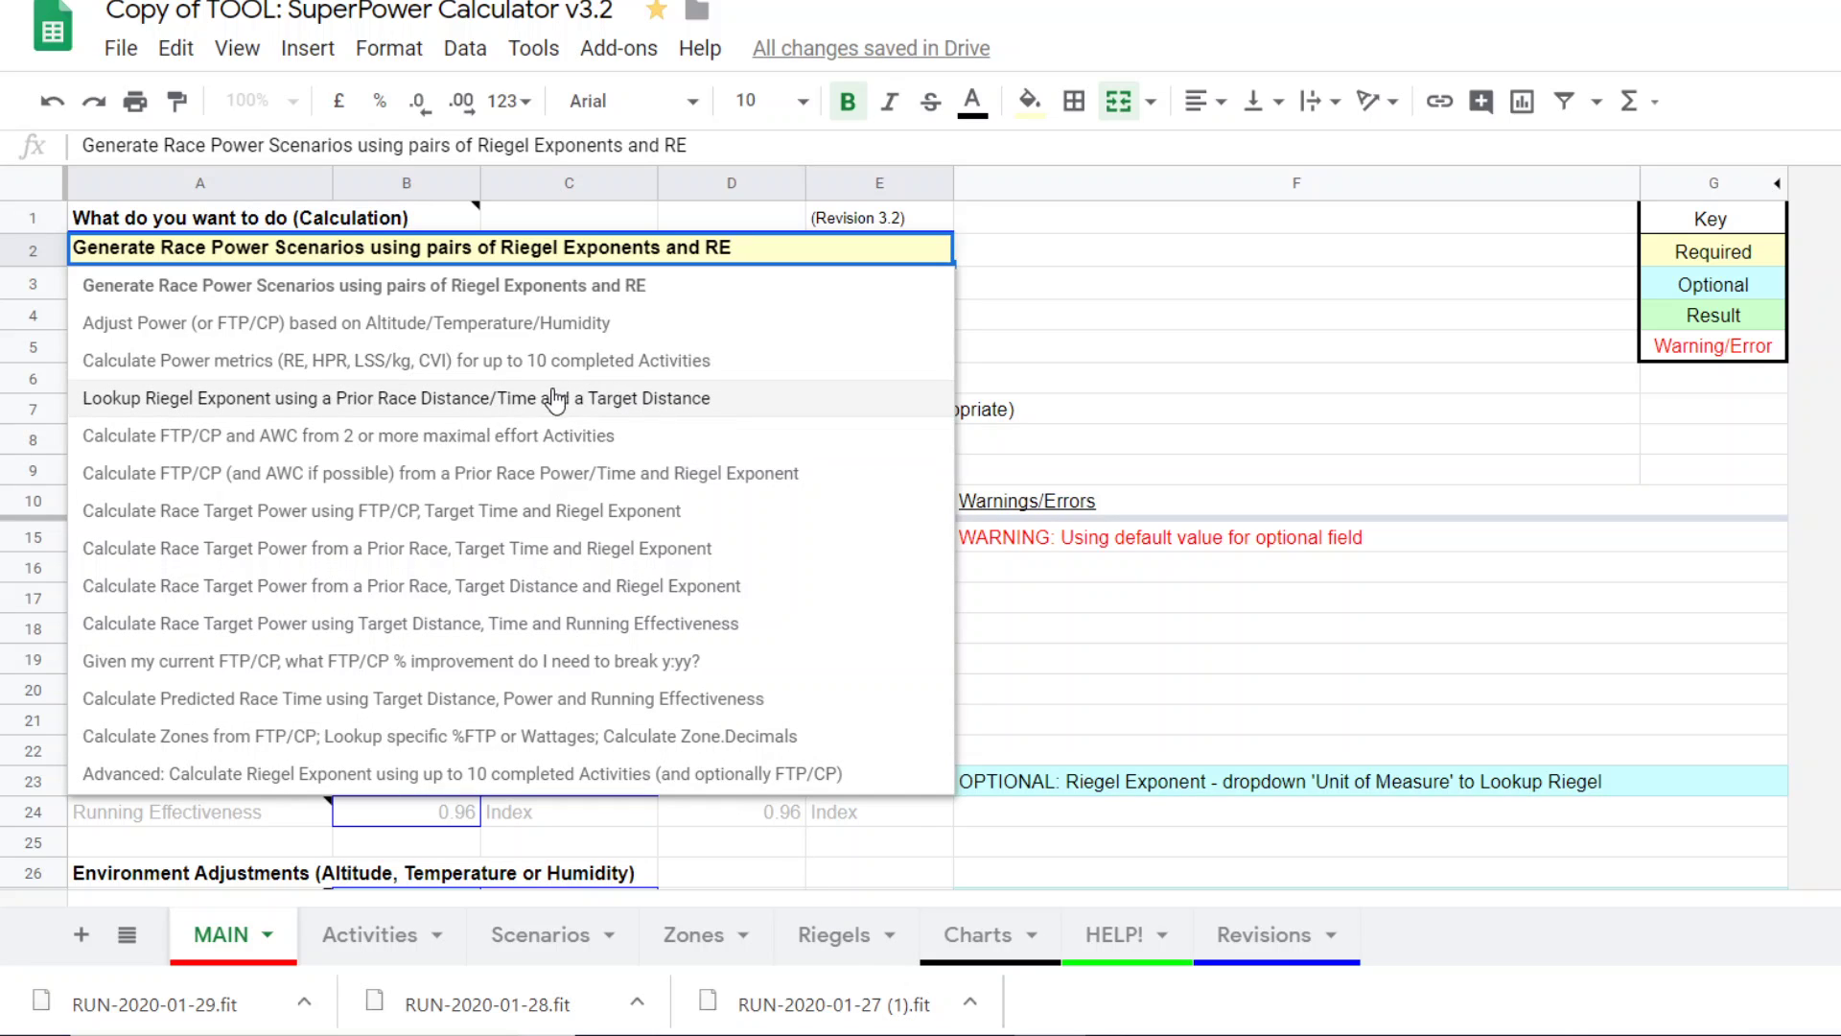
click(848, 940)
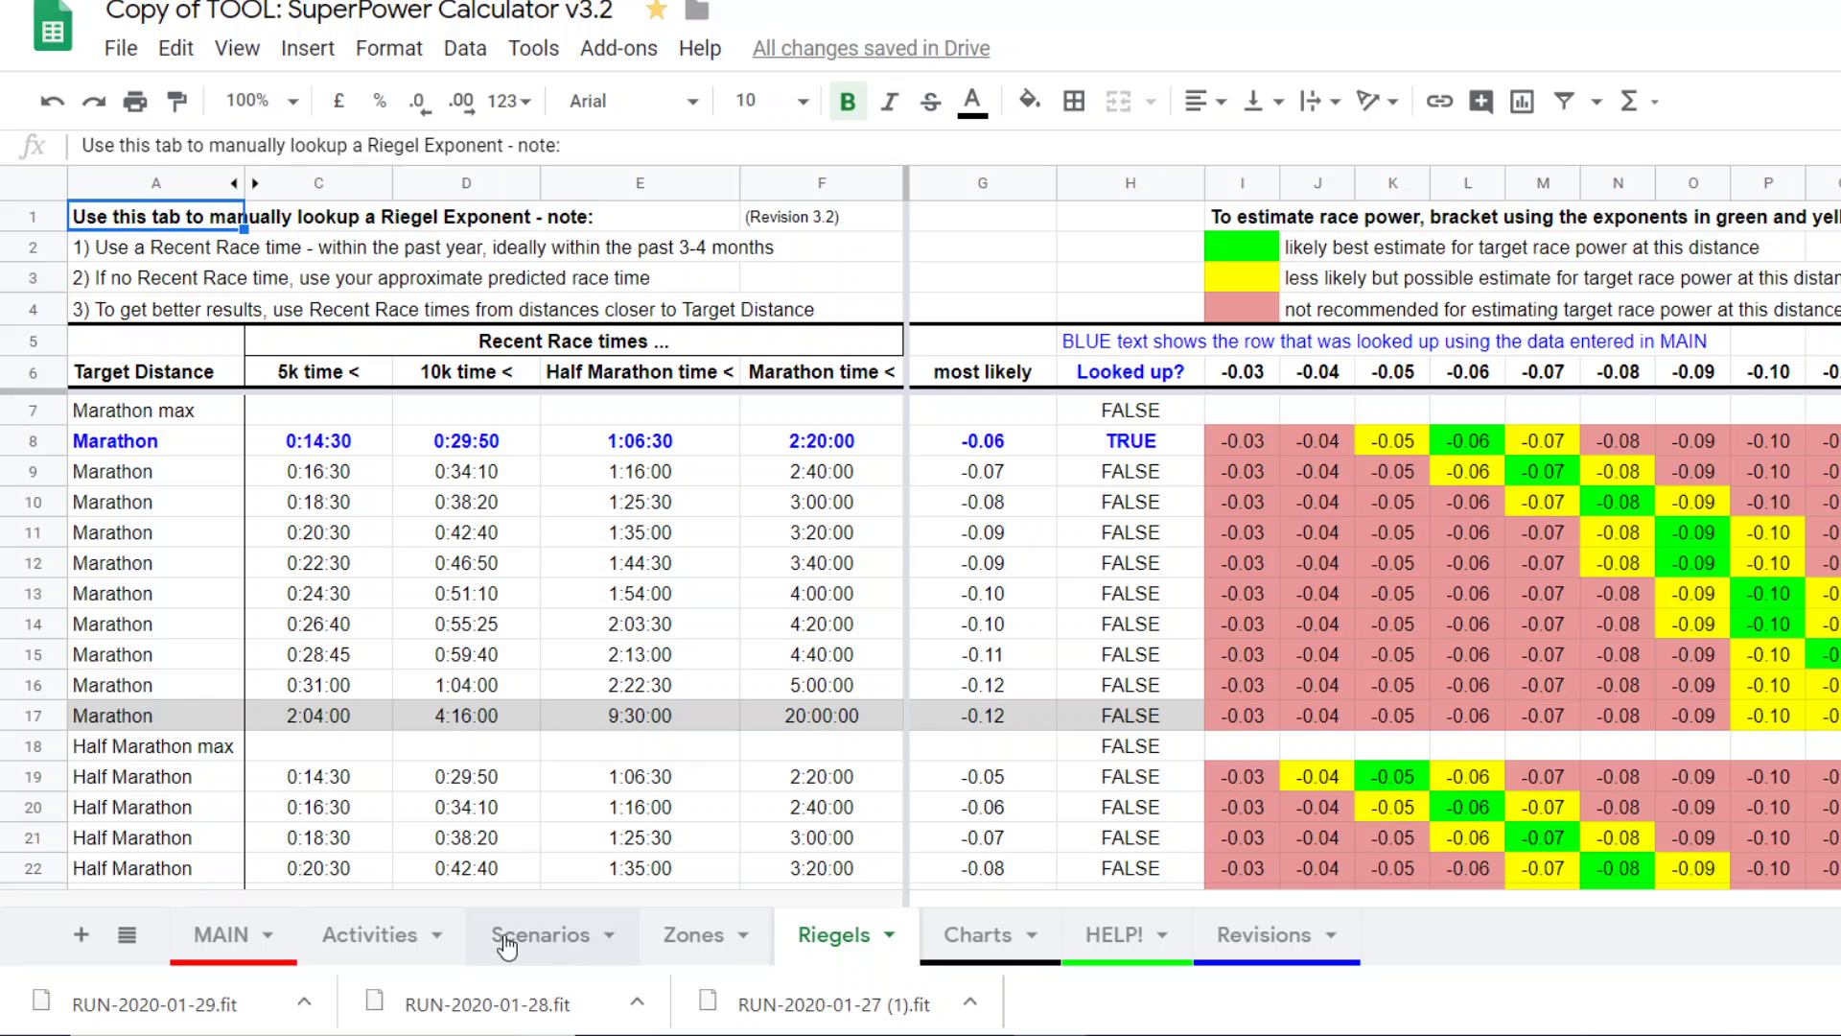
click(221, 944)
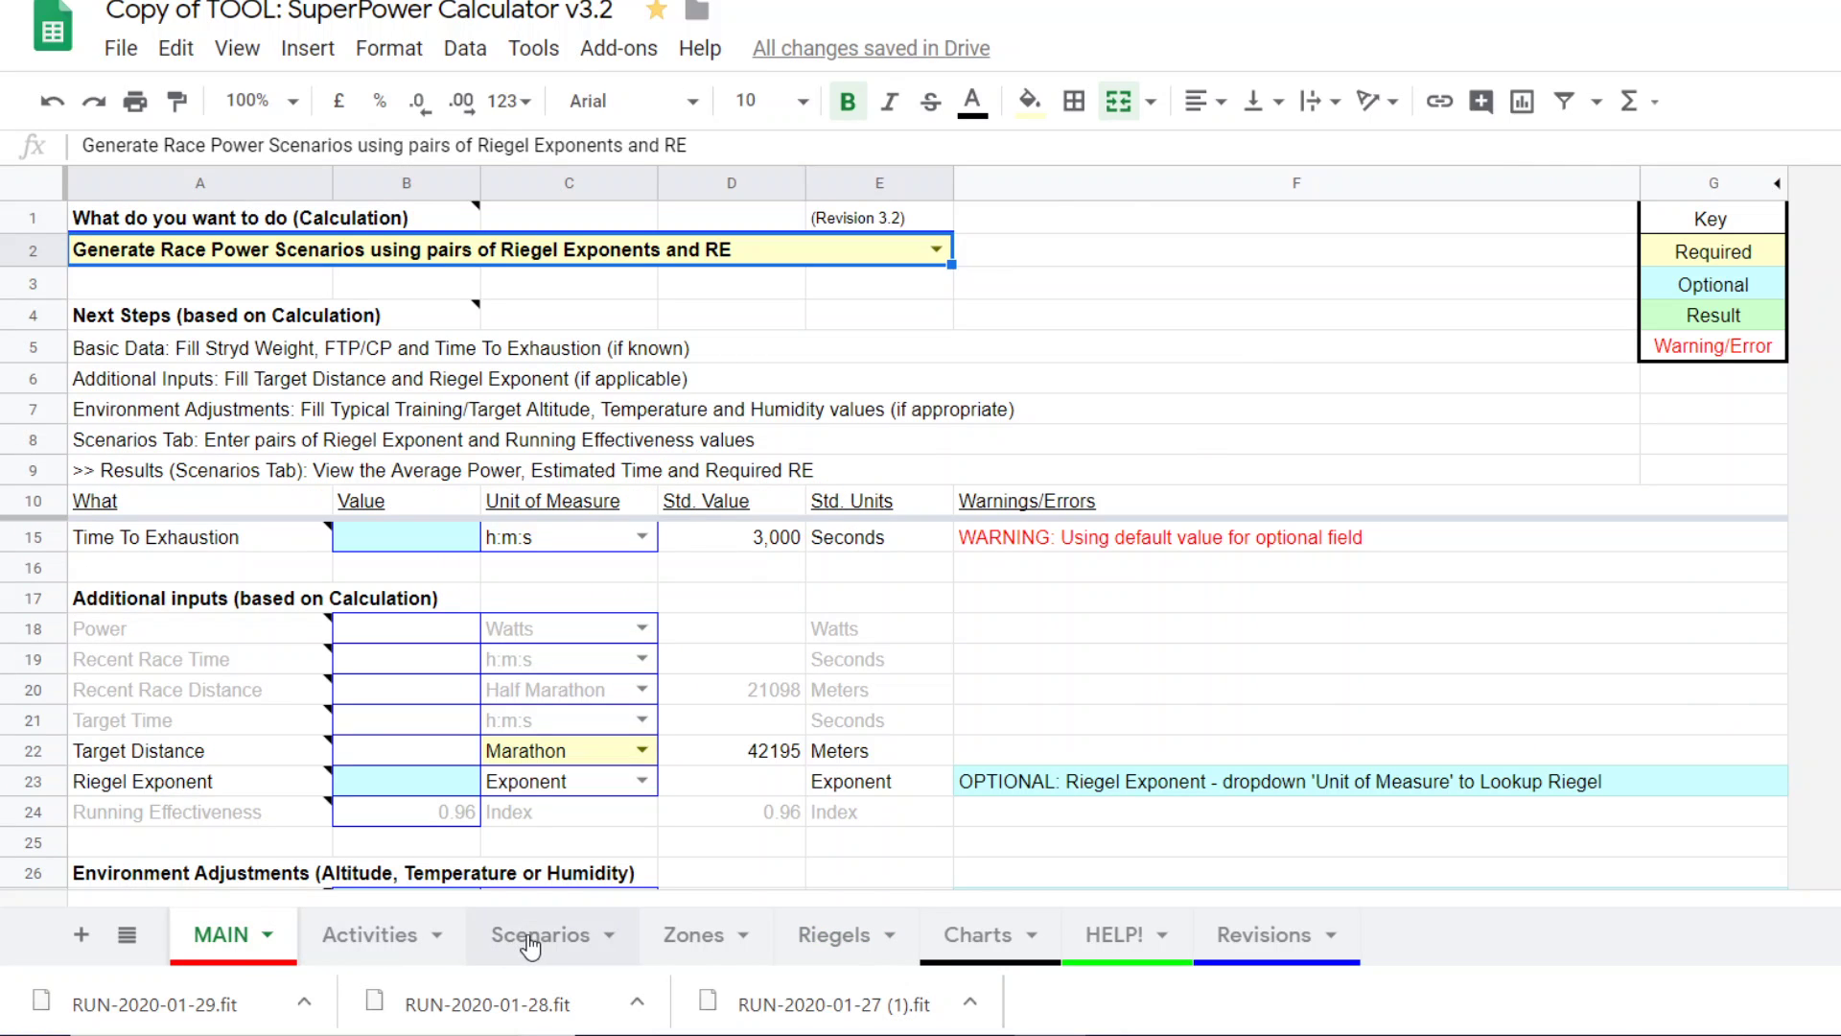
Step: Change the calculation to "Calculate Power metrics (RE, HPR, LSS/kg, CVI) for up to 10 completed Activities" and open the Activities sheet
click(935, 249)
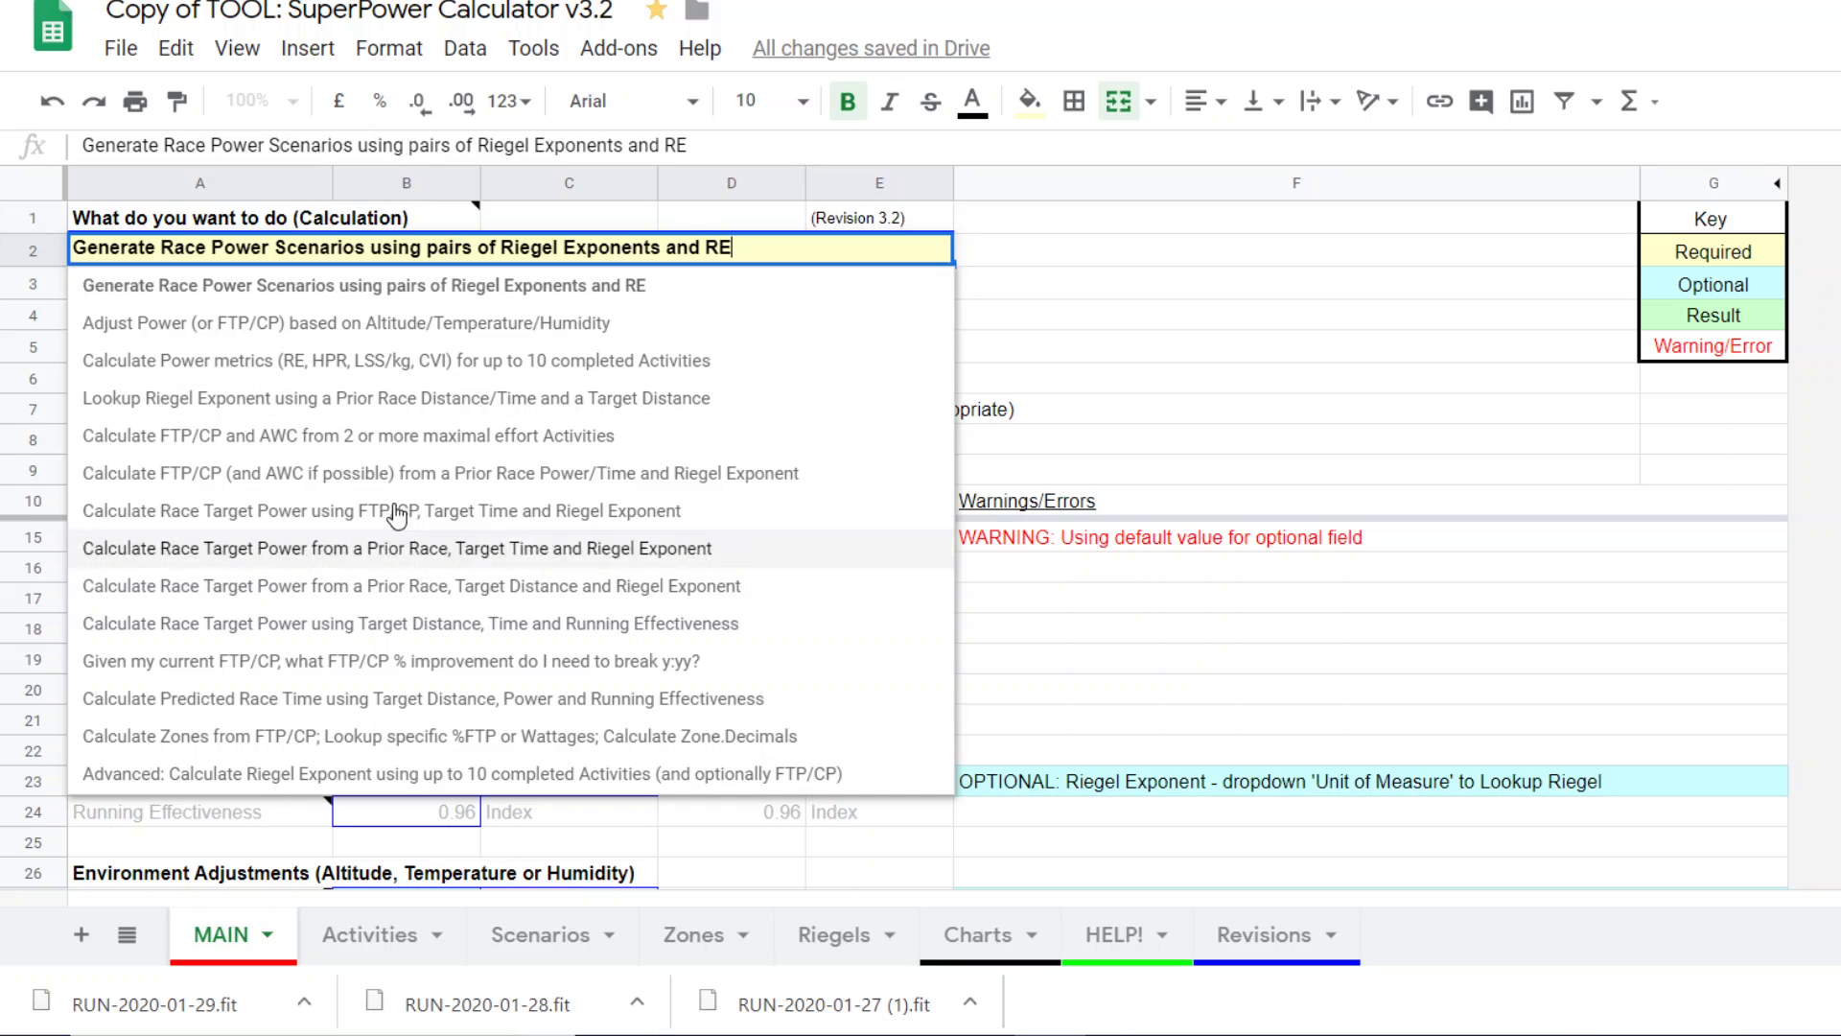
click(285, 362)
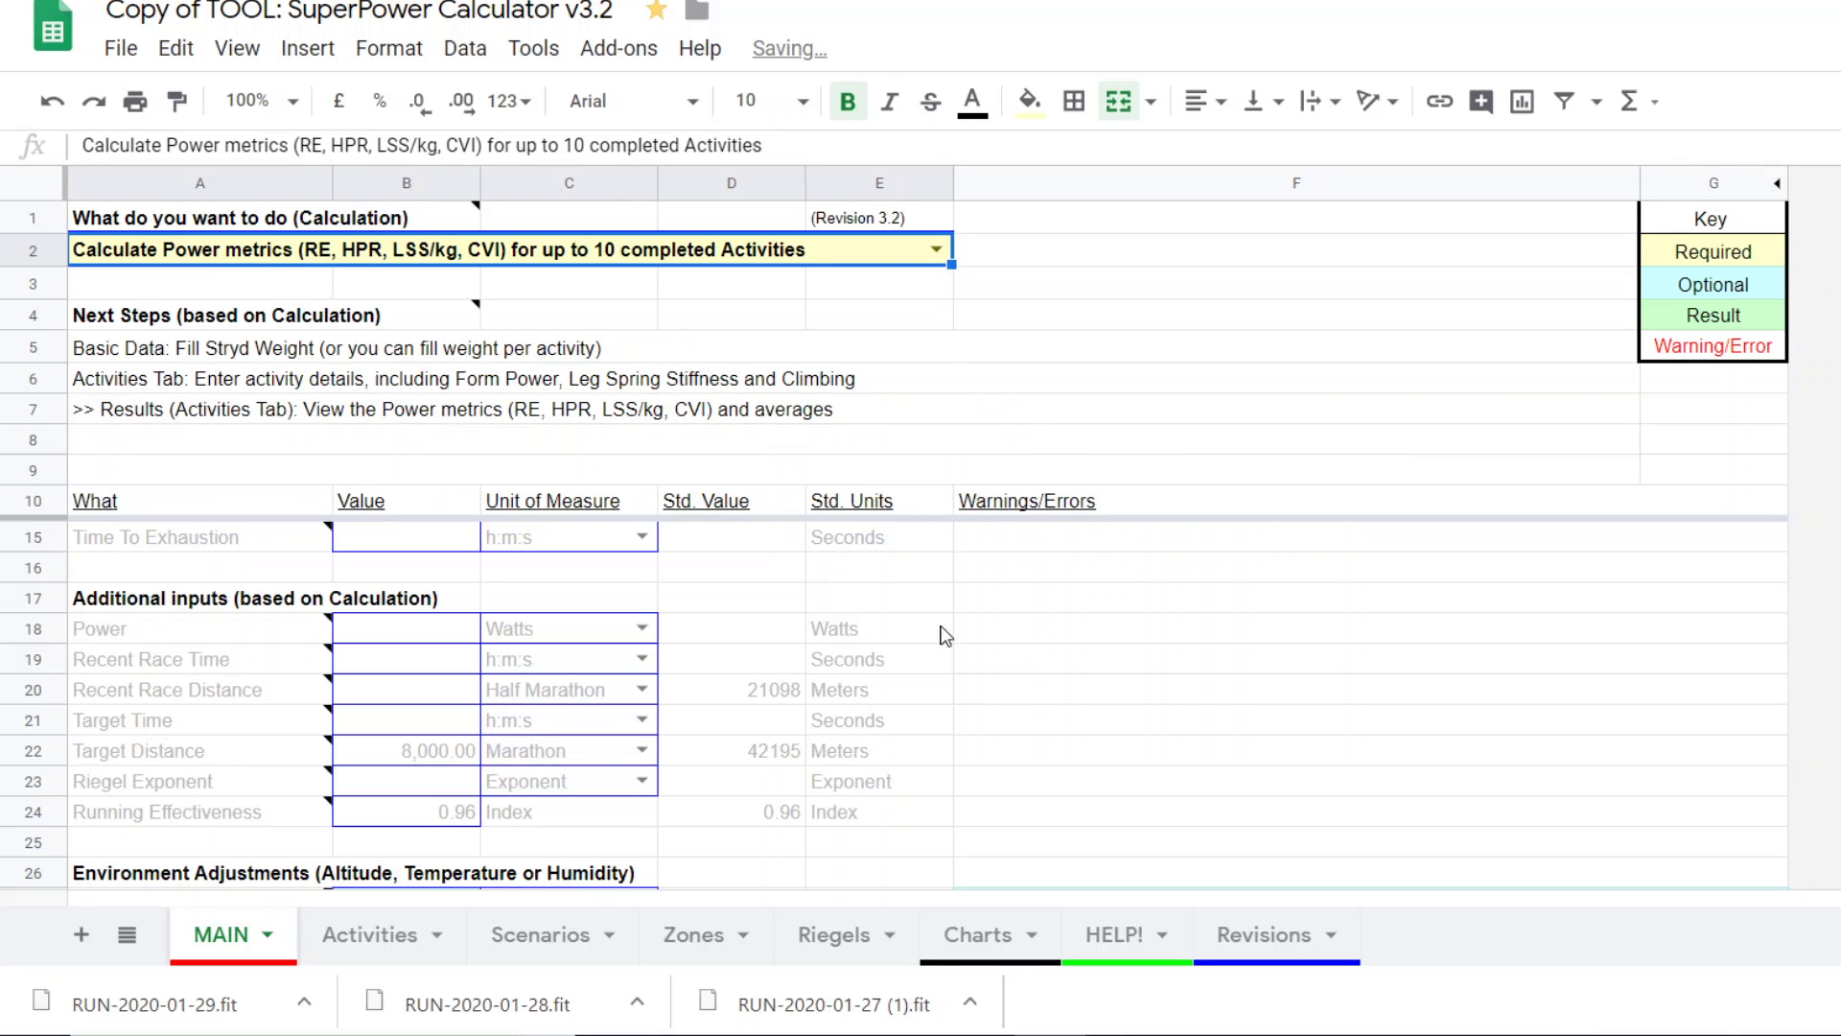
click(369, 935)
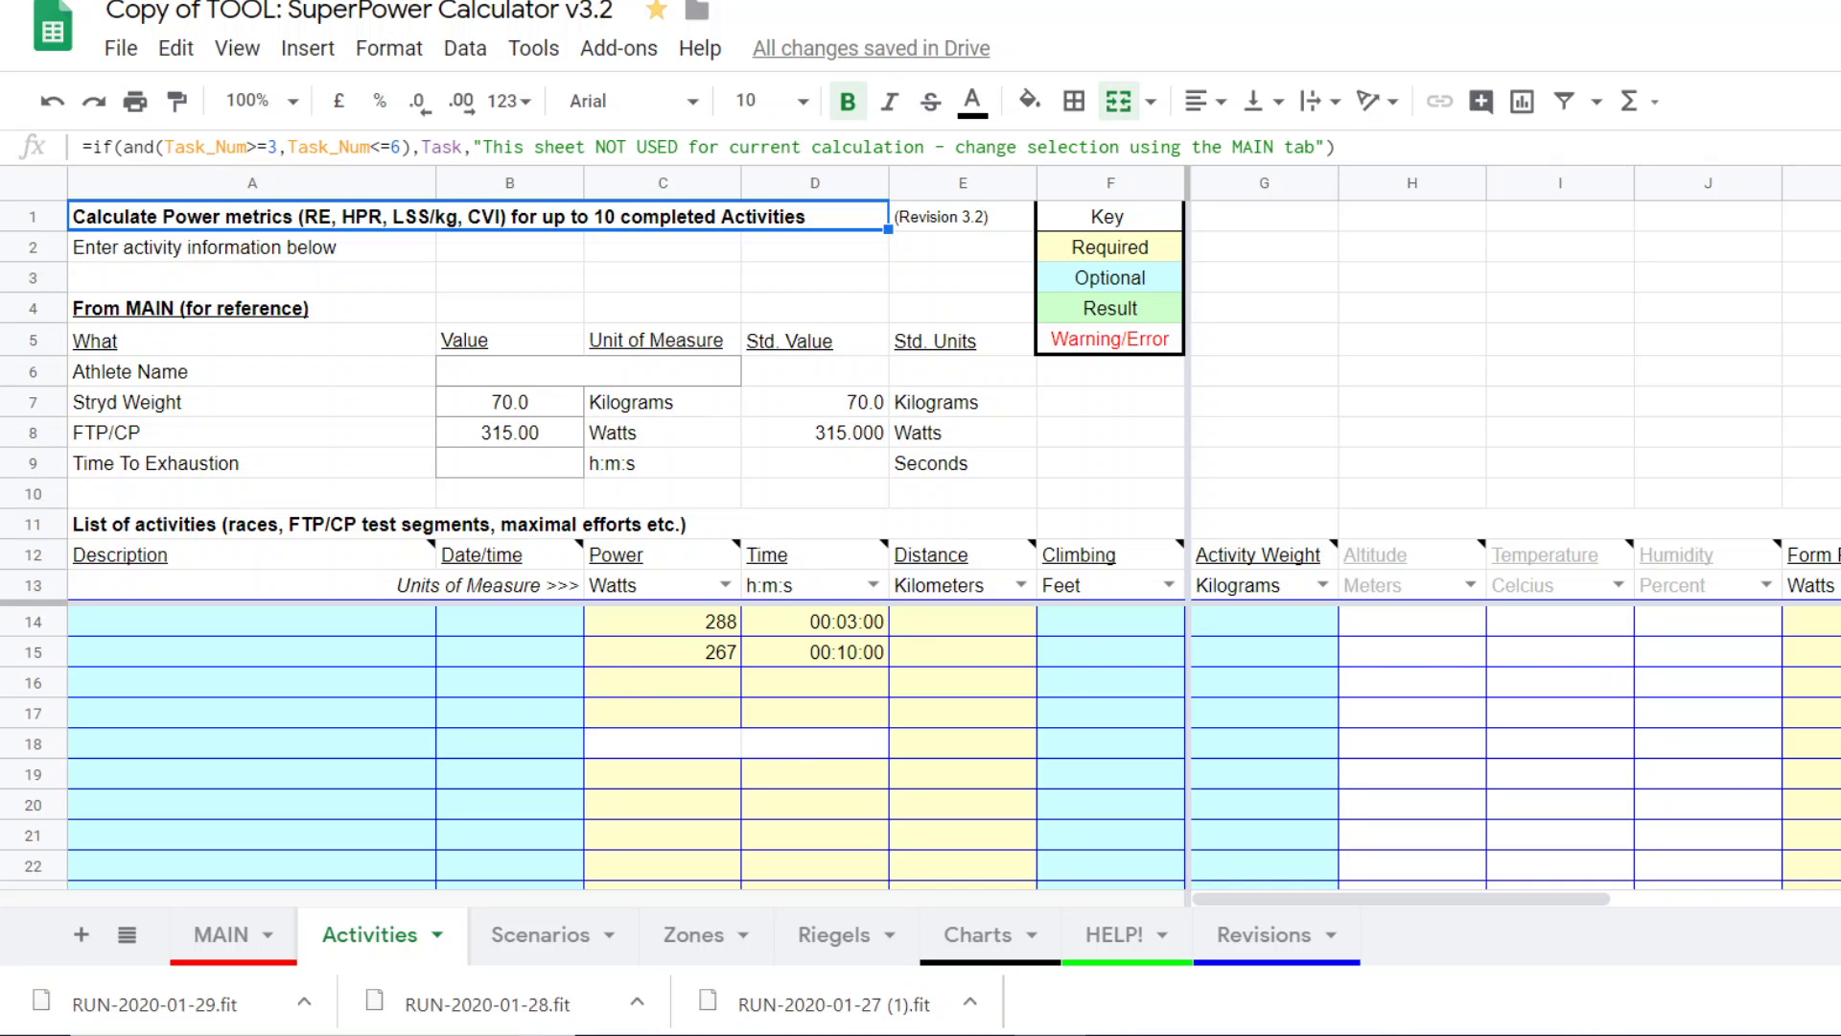
Step: Check the CVI, RE and HPR columns on Activities, and set the MAIN calculation to "Generate Race Power Scenarios using pairs of Riegel Exponents and RE"
drag(1397, 906, 1840, 910)
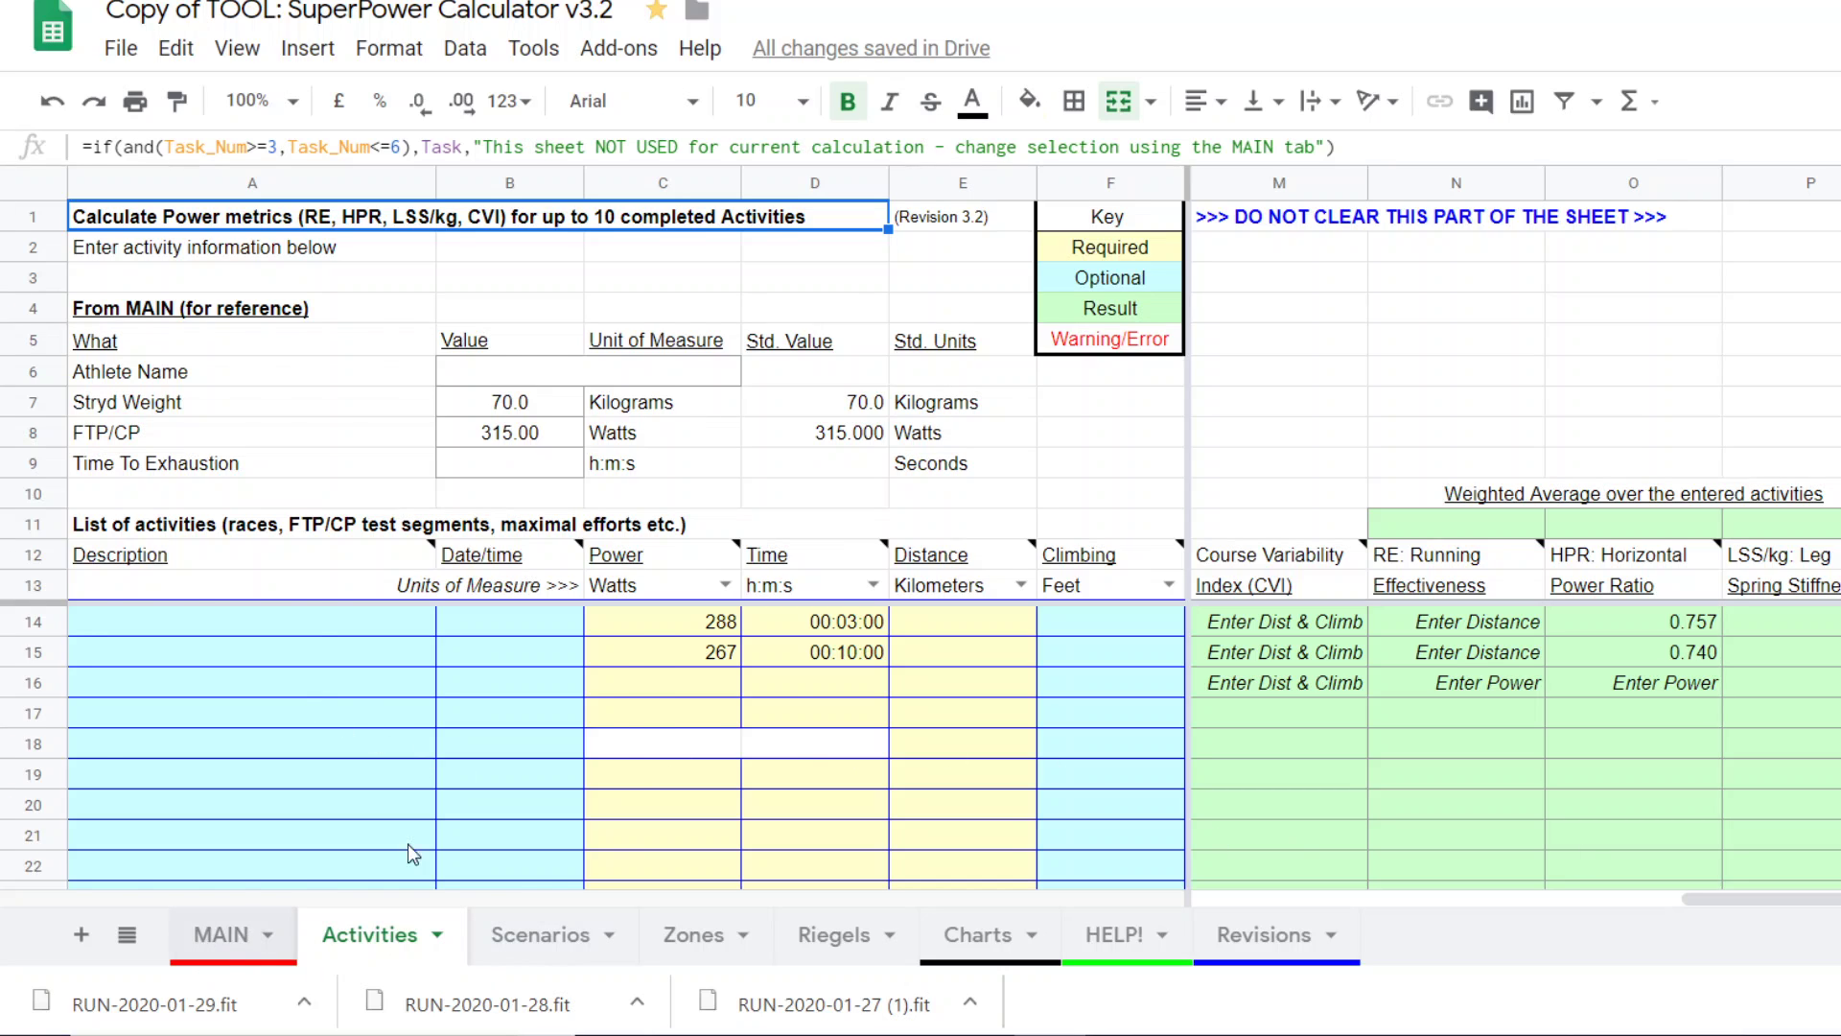
click(205, 949)
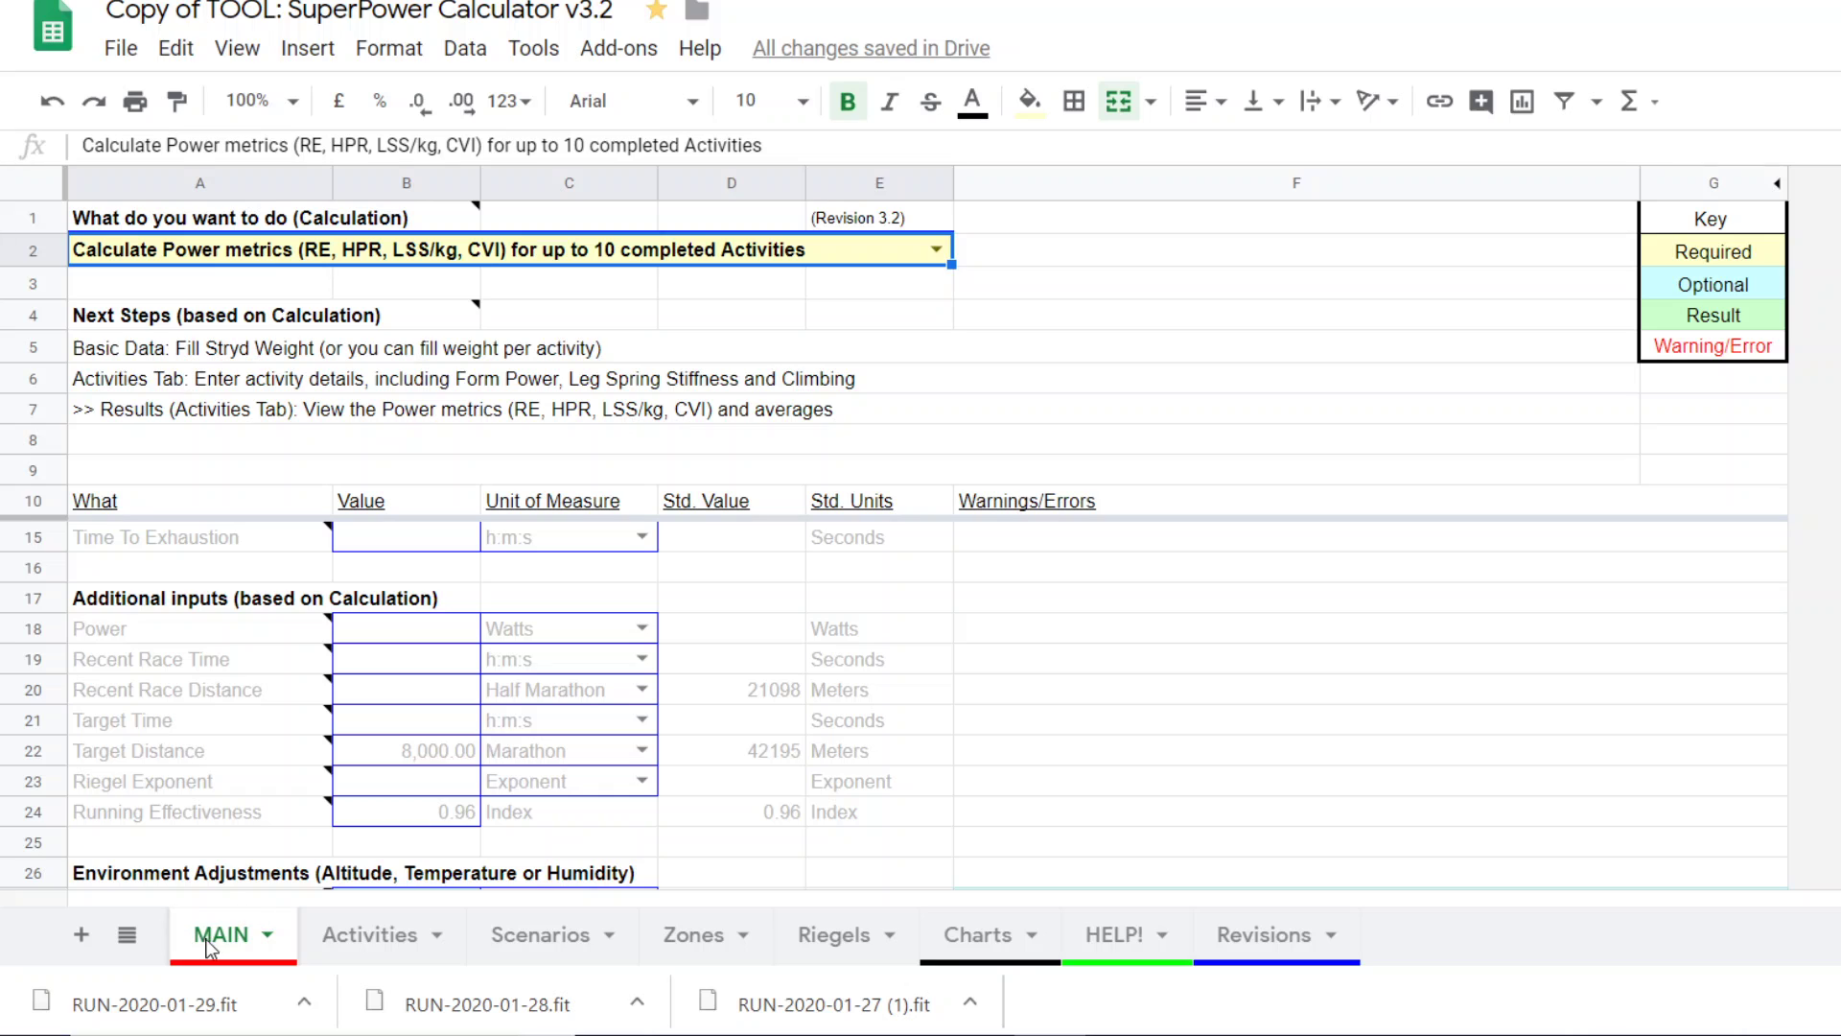
scroll(1055, 731, up, 2)
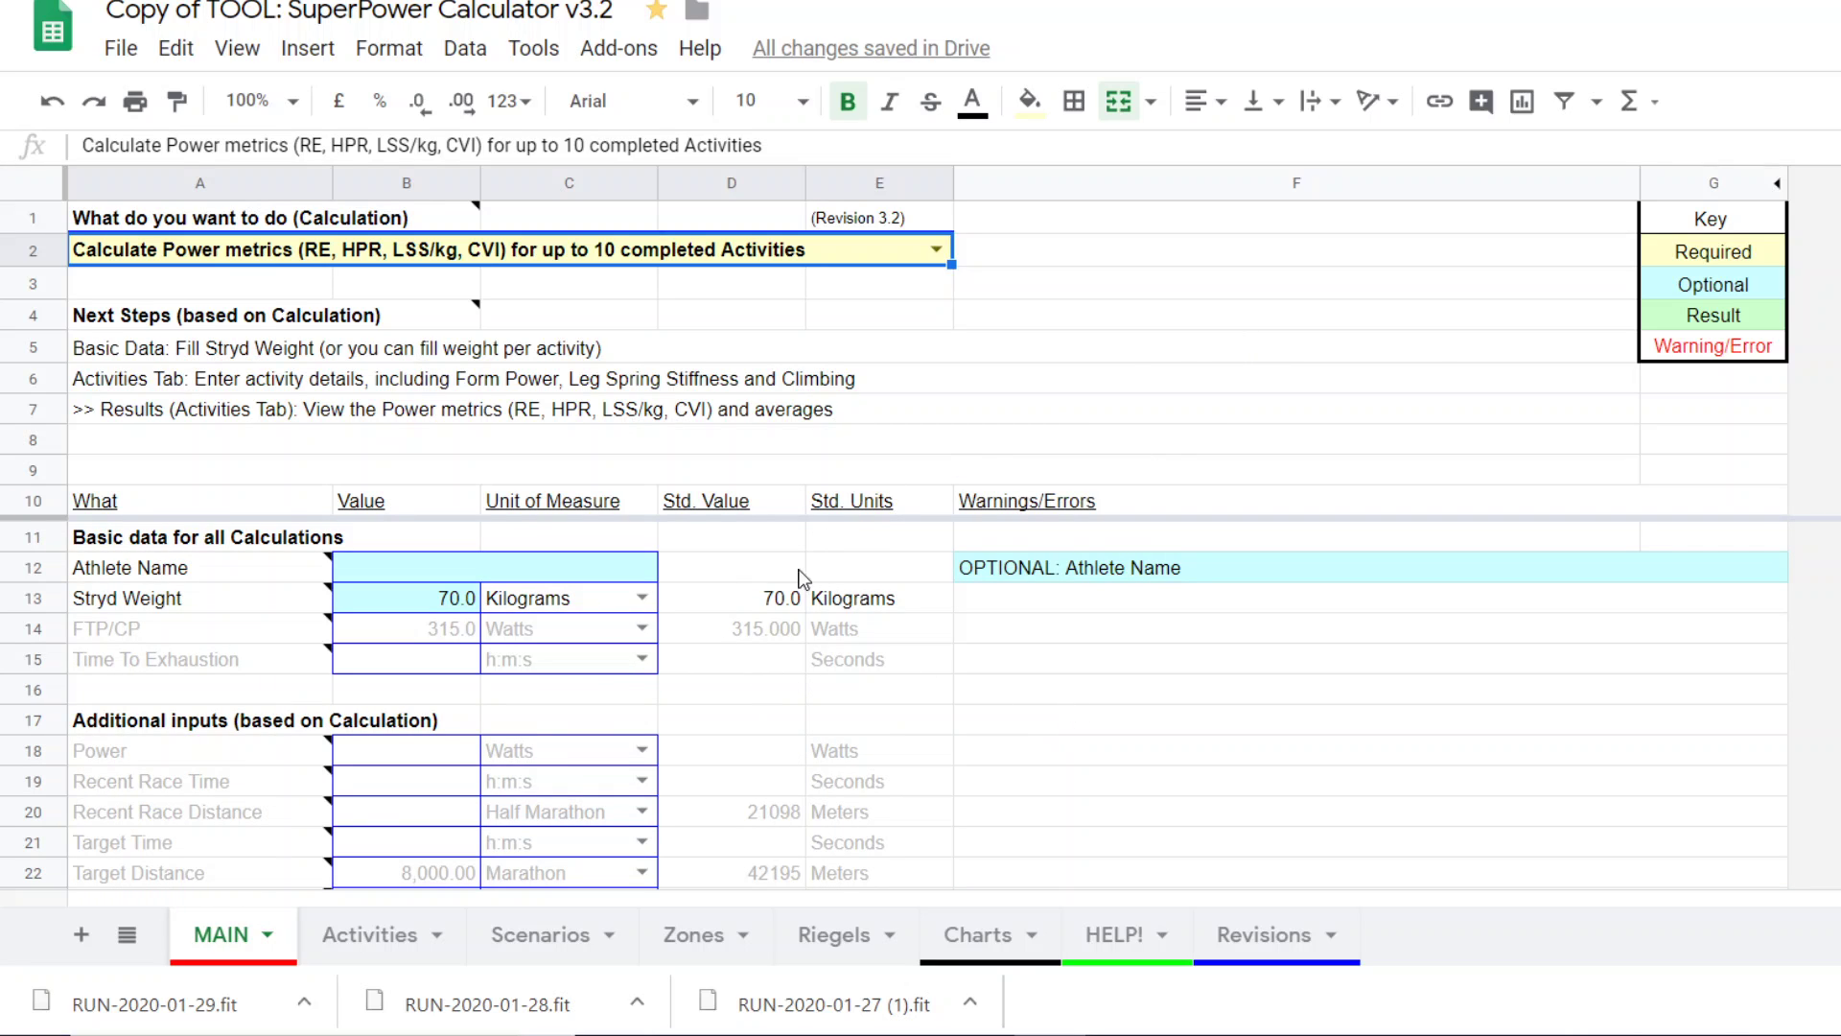
click(935, 250)
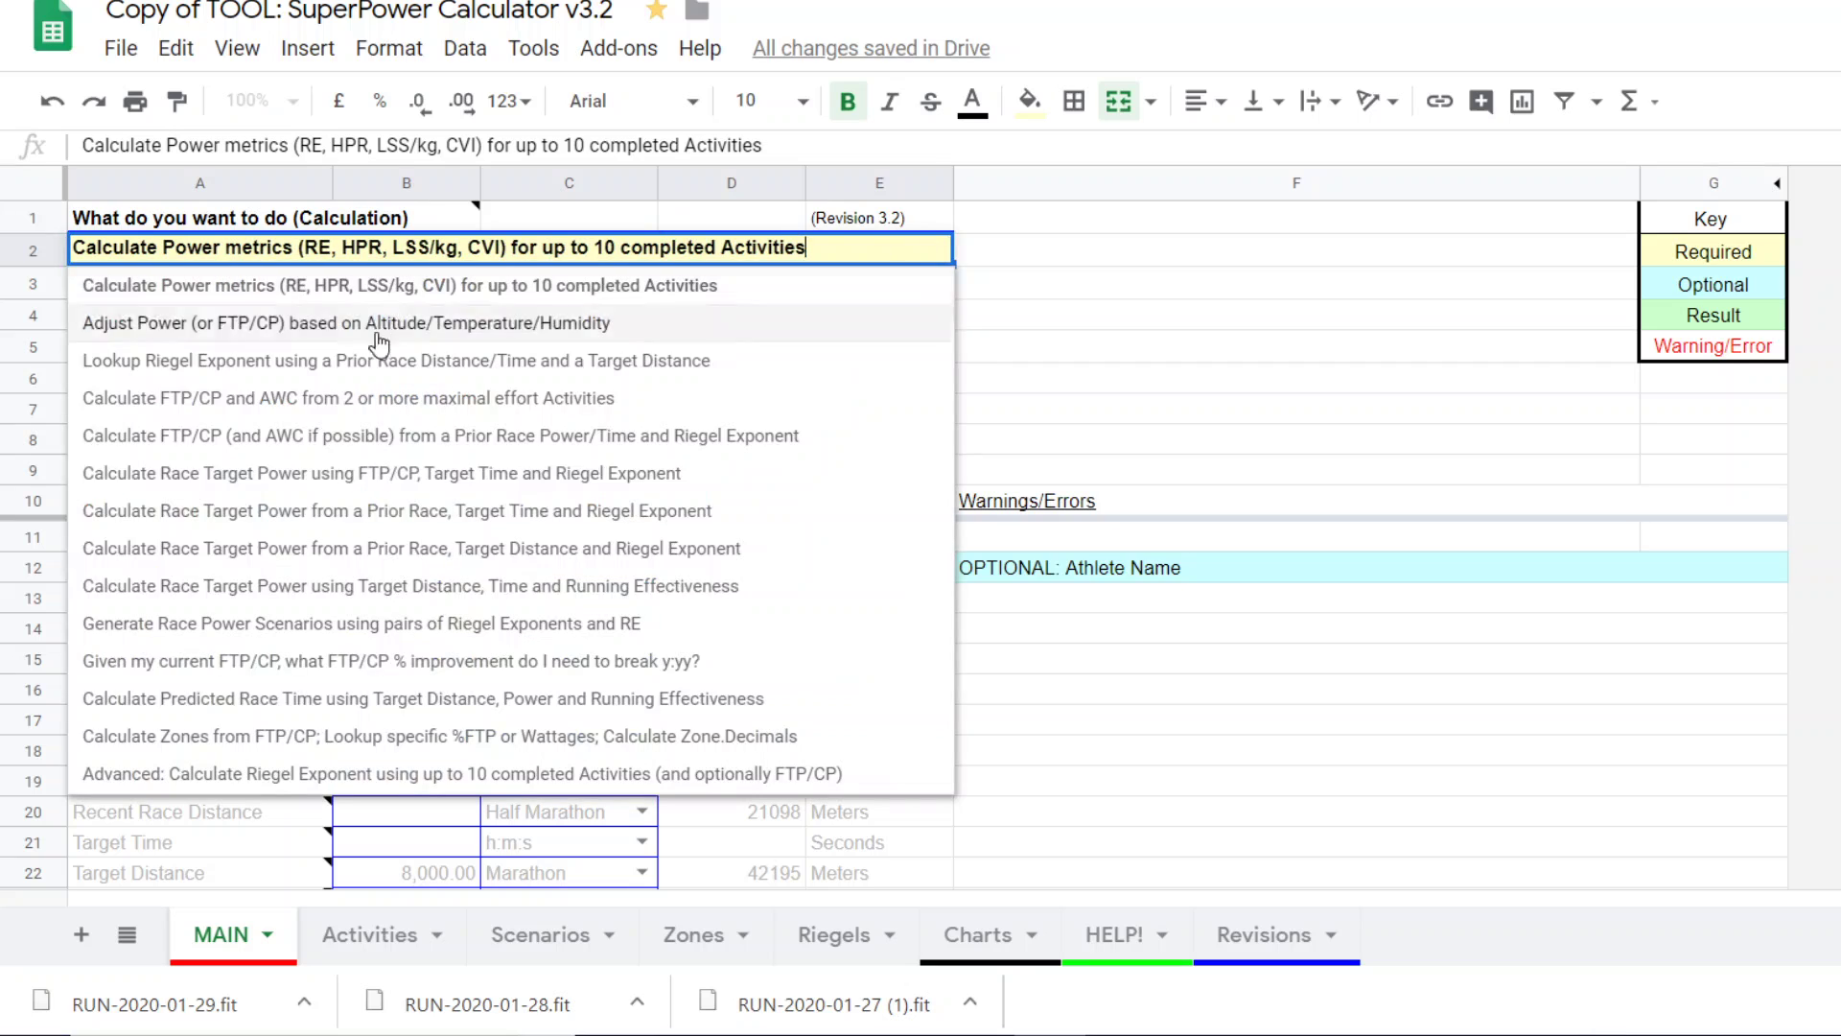
click(331, 624)
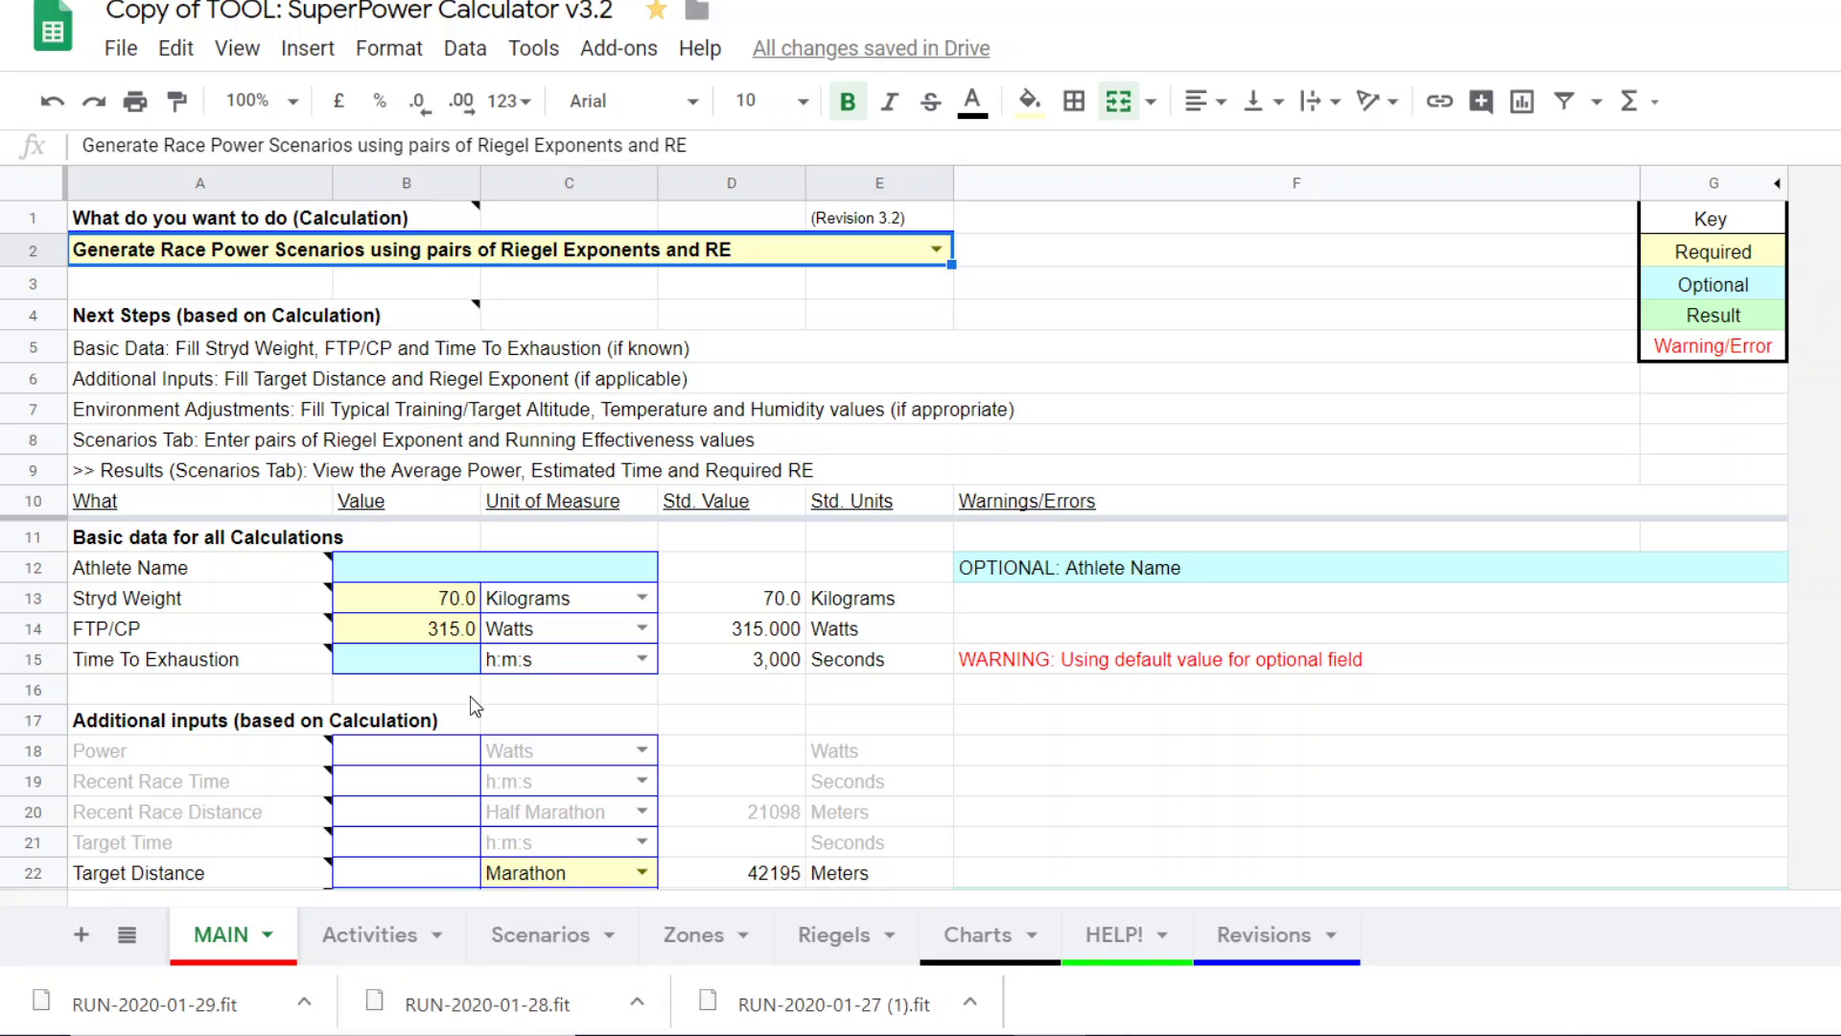
Step: Examine the Riegel Exponent note, the first scenario's exponent and Req RE on the Scenarios sheet, and the exponent lookup table on Riegels
scroll(854, 767, down, 1)
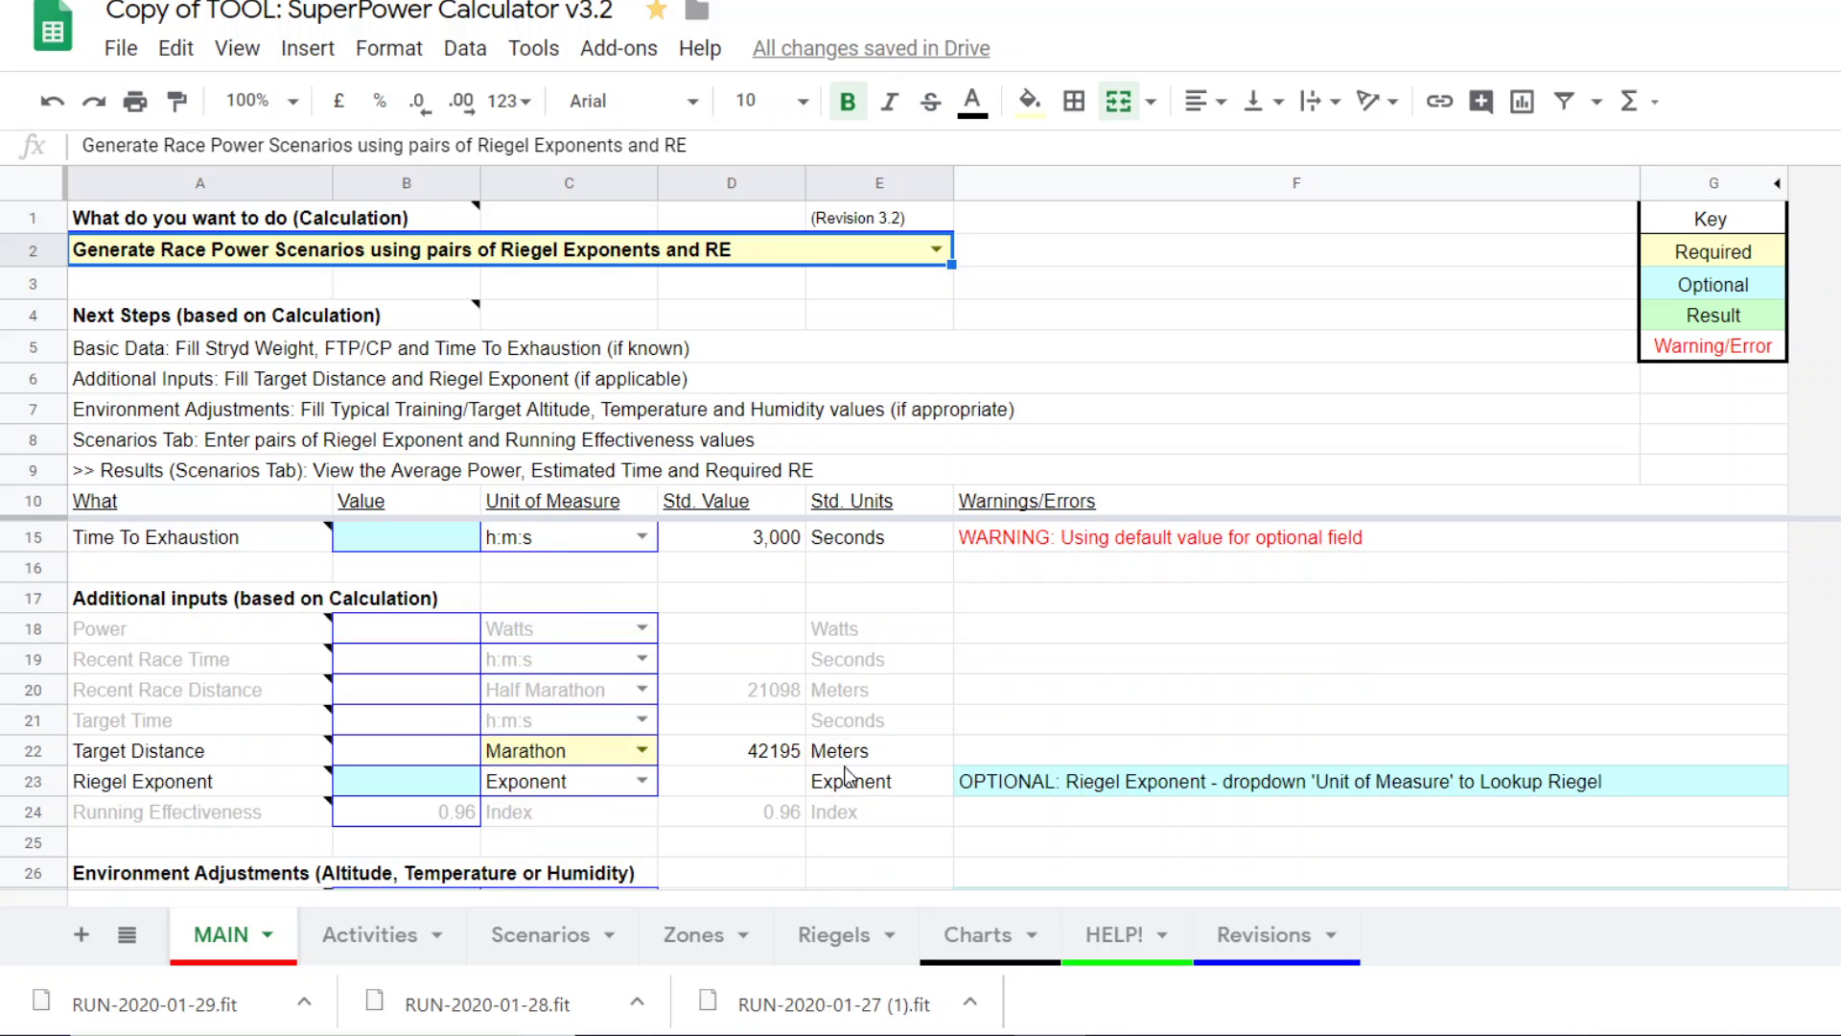
click(541, 935)
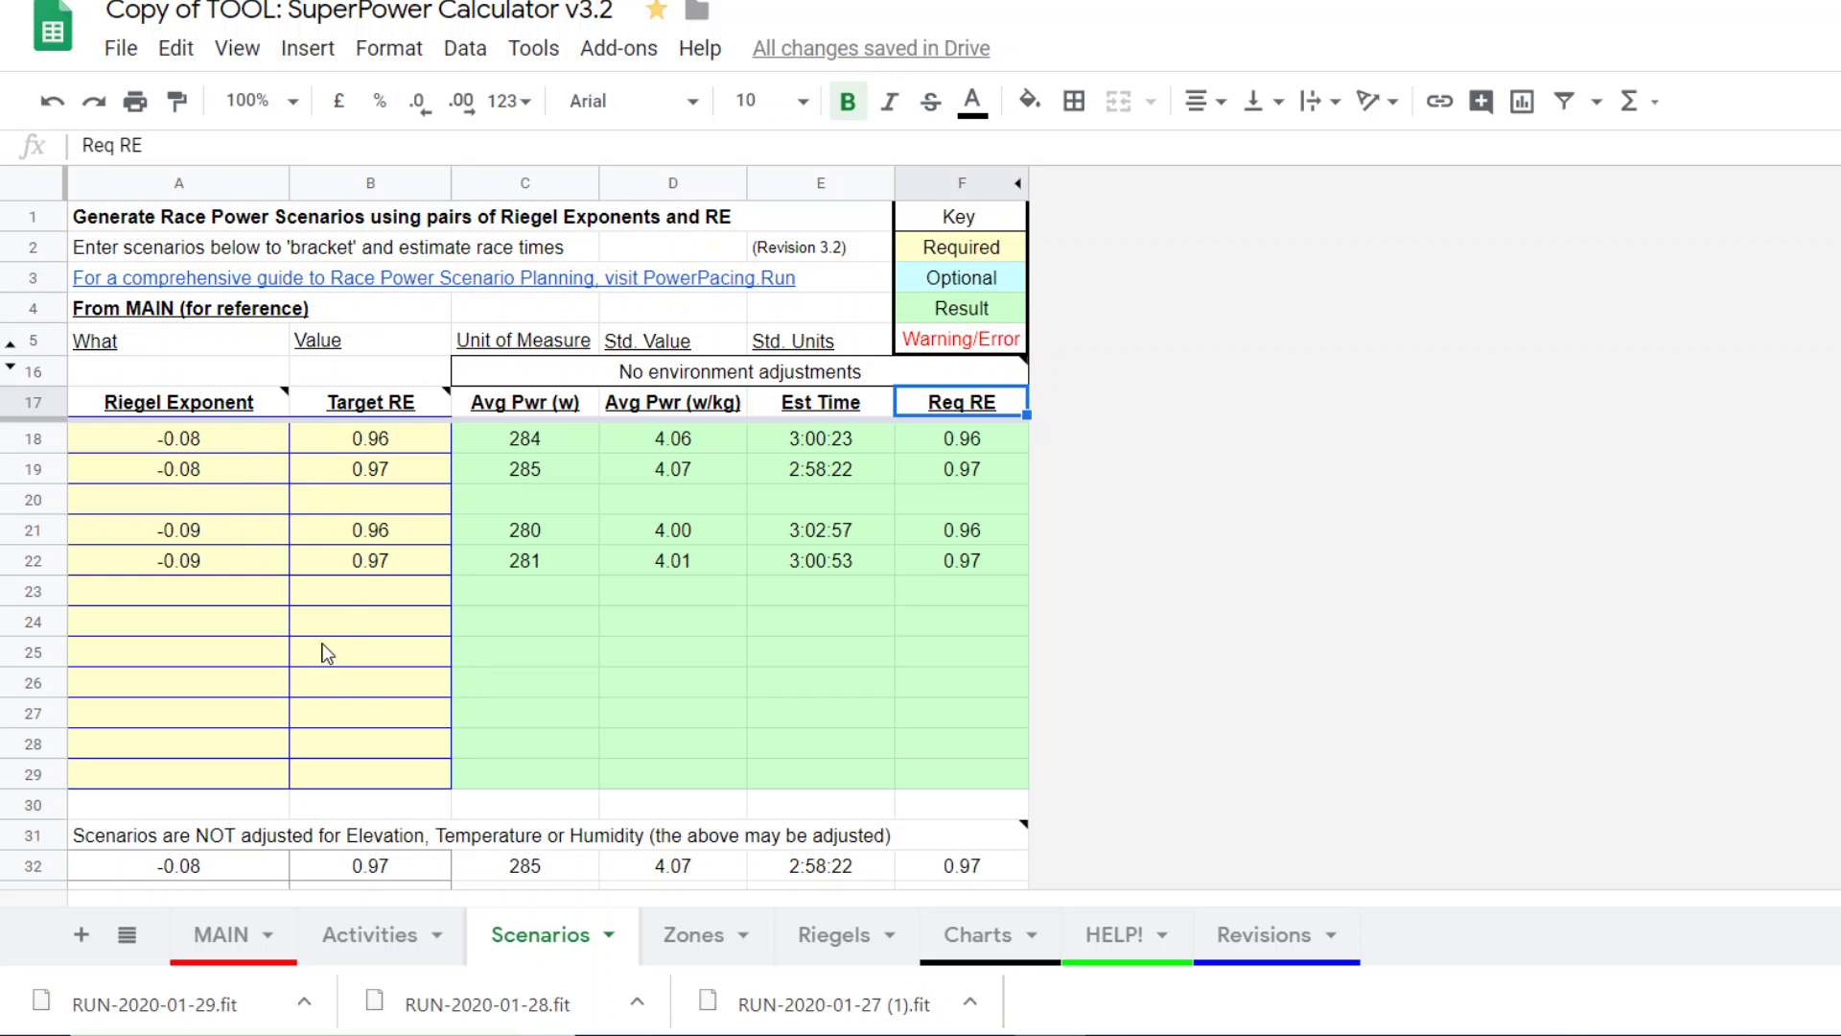
mouse_move(170, 411)
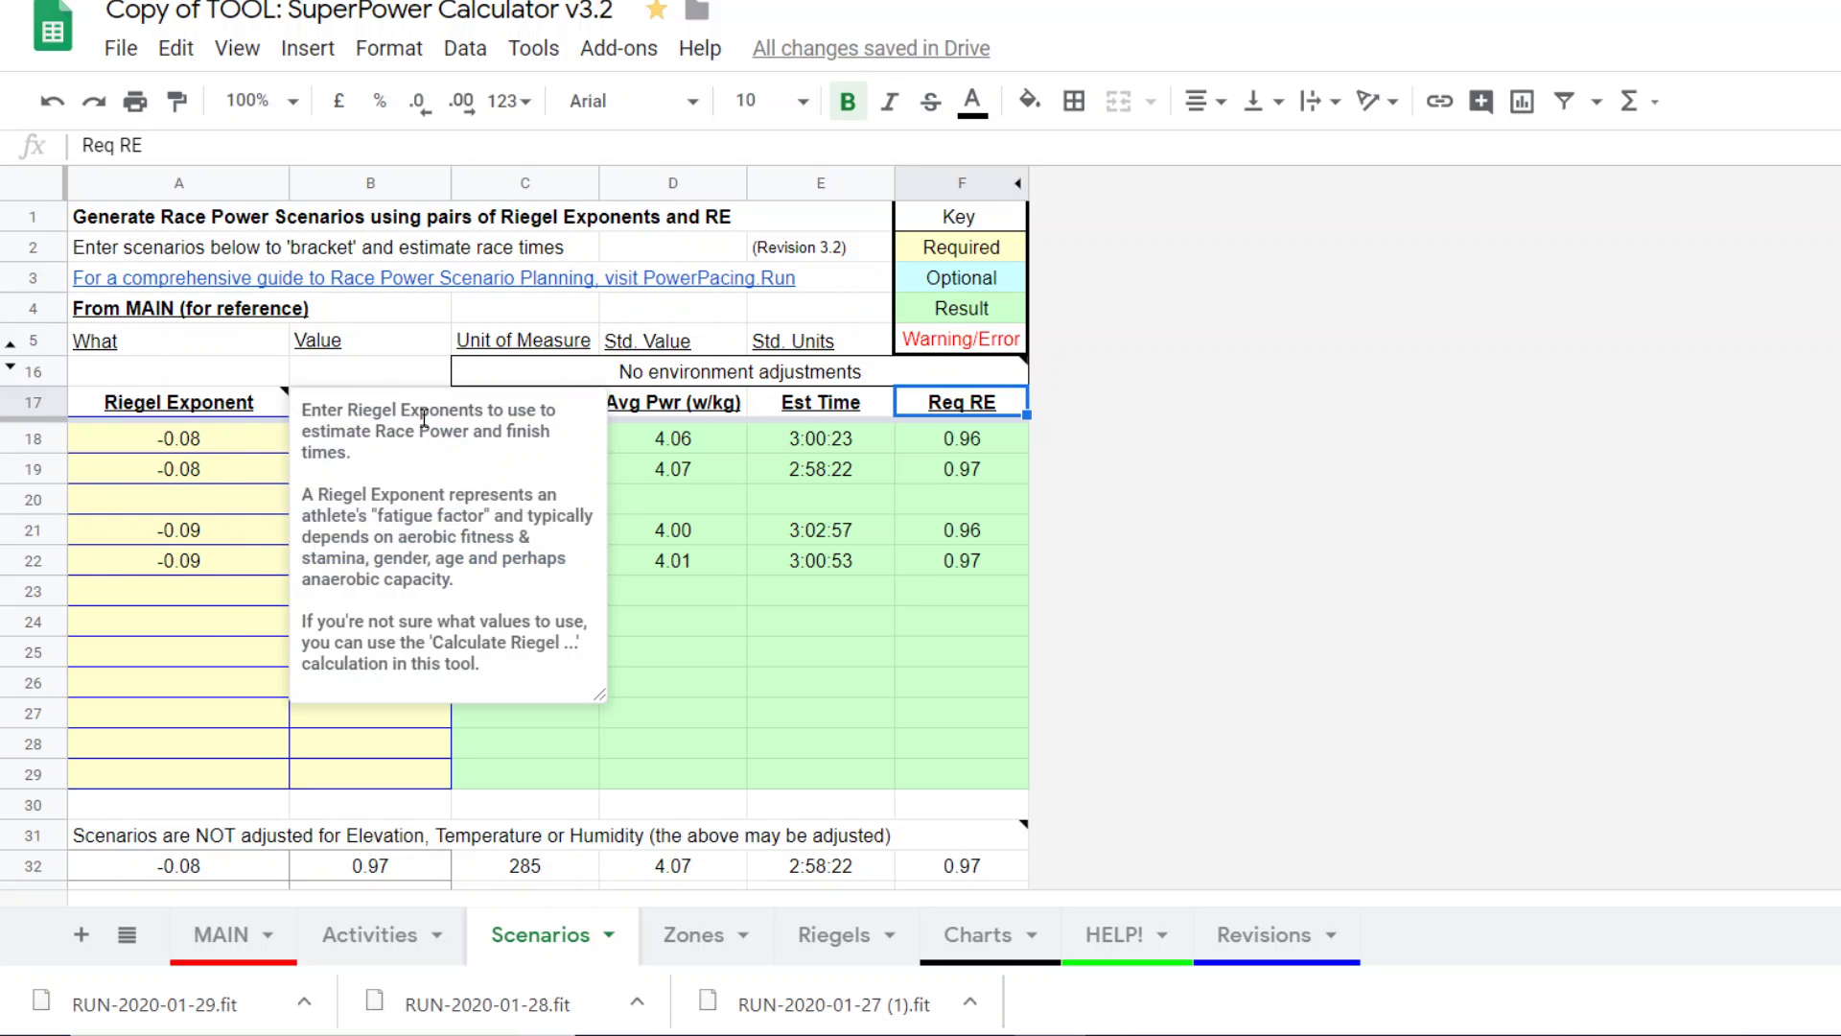
click(123, 450)
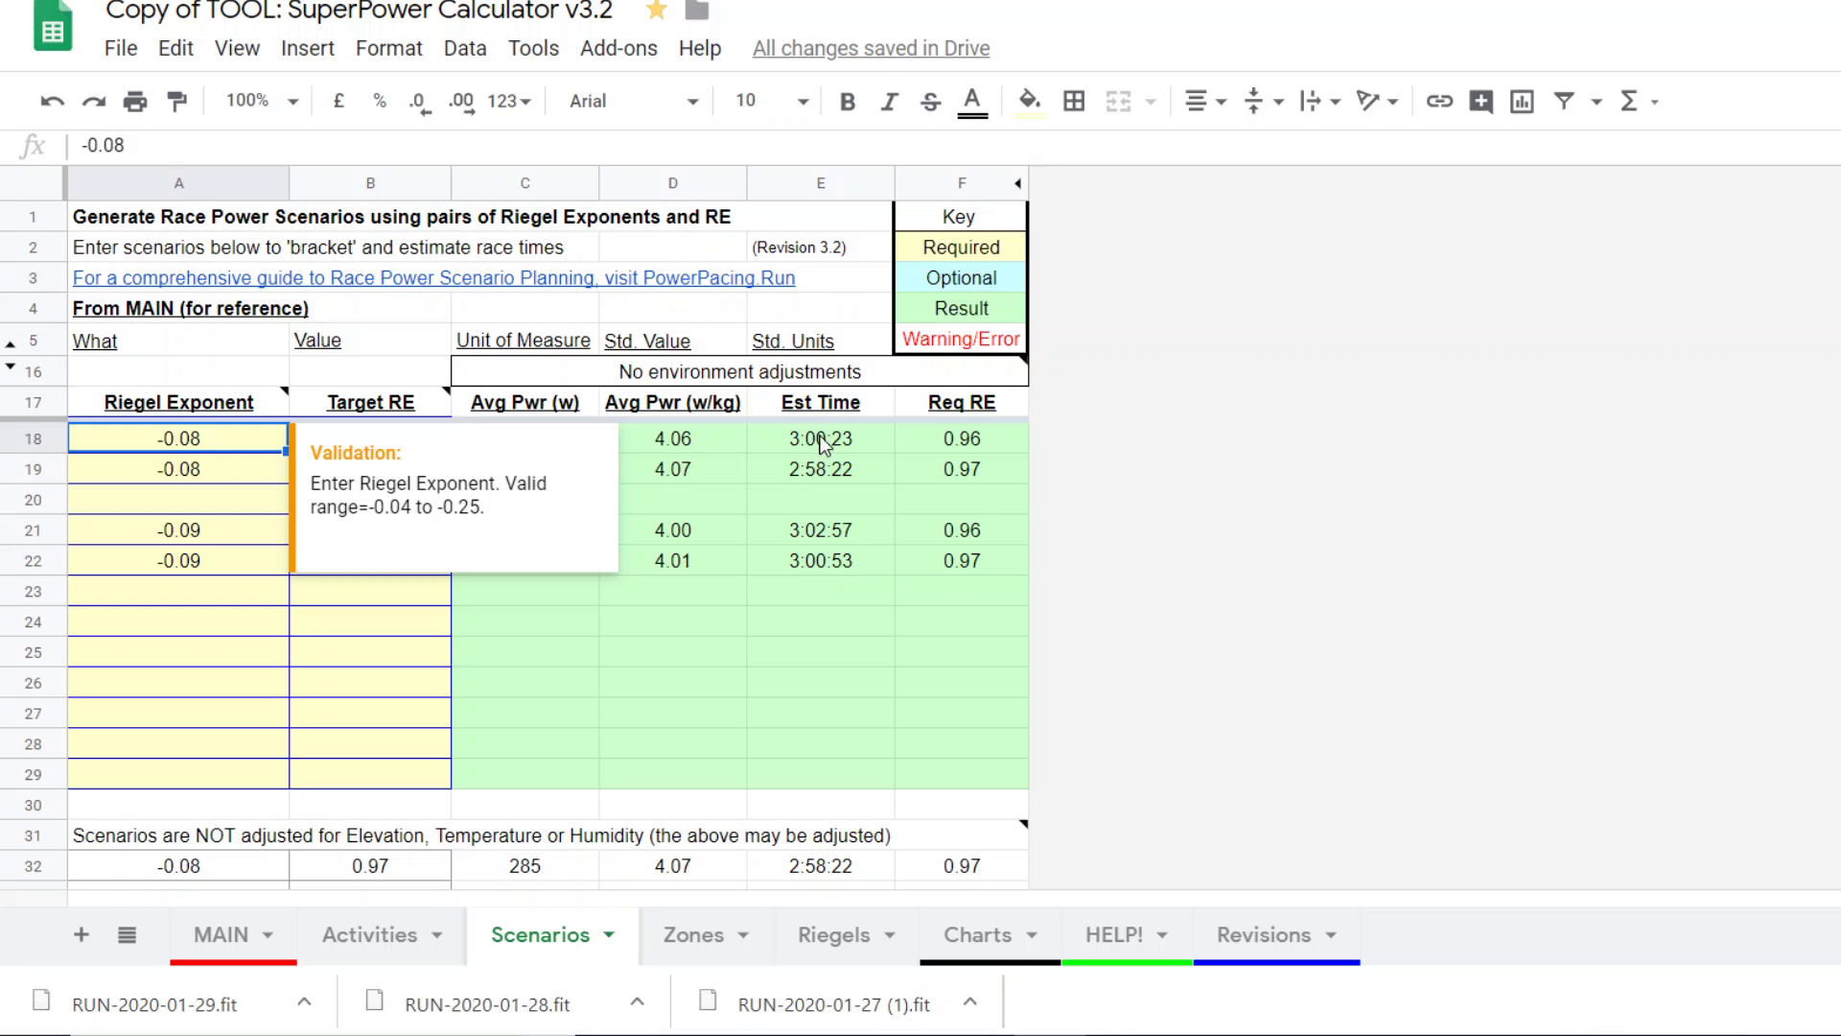
click(949, 449)
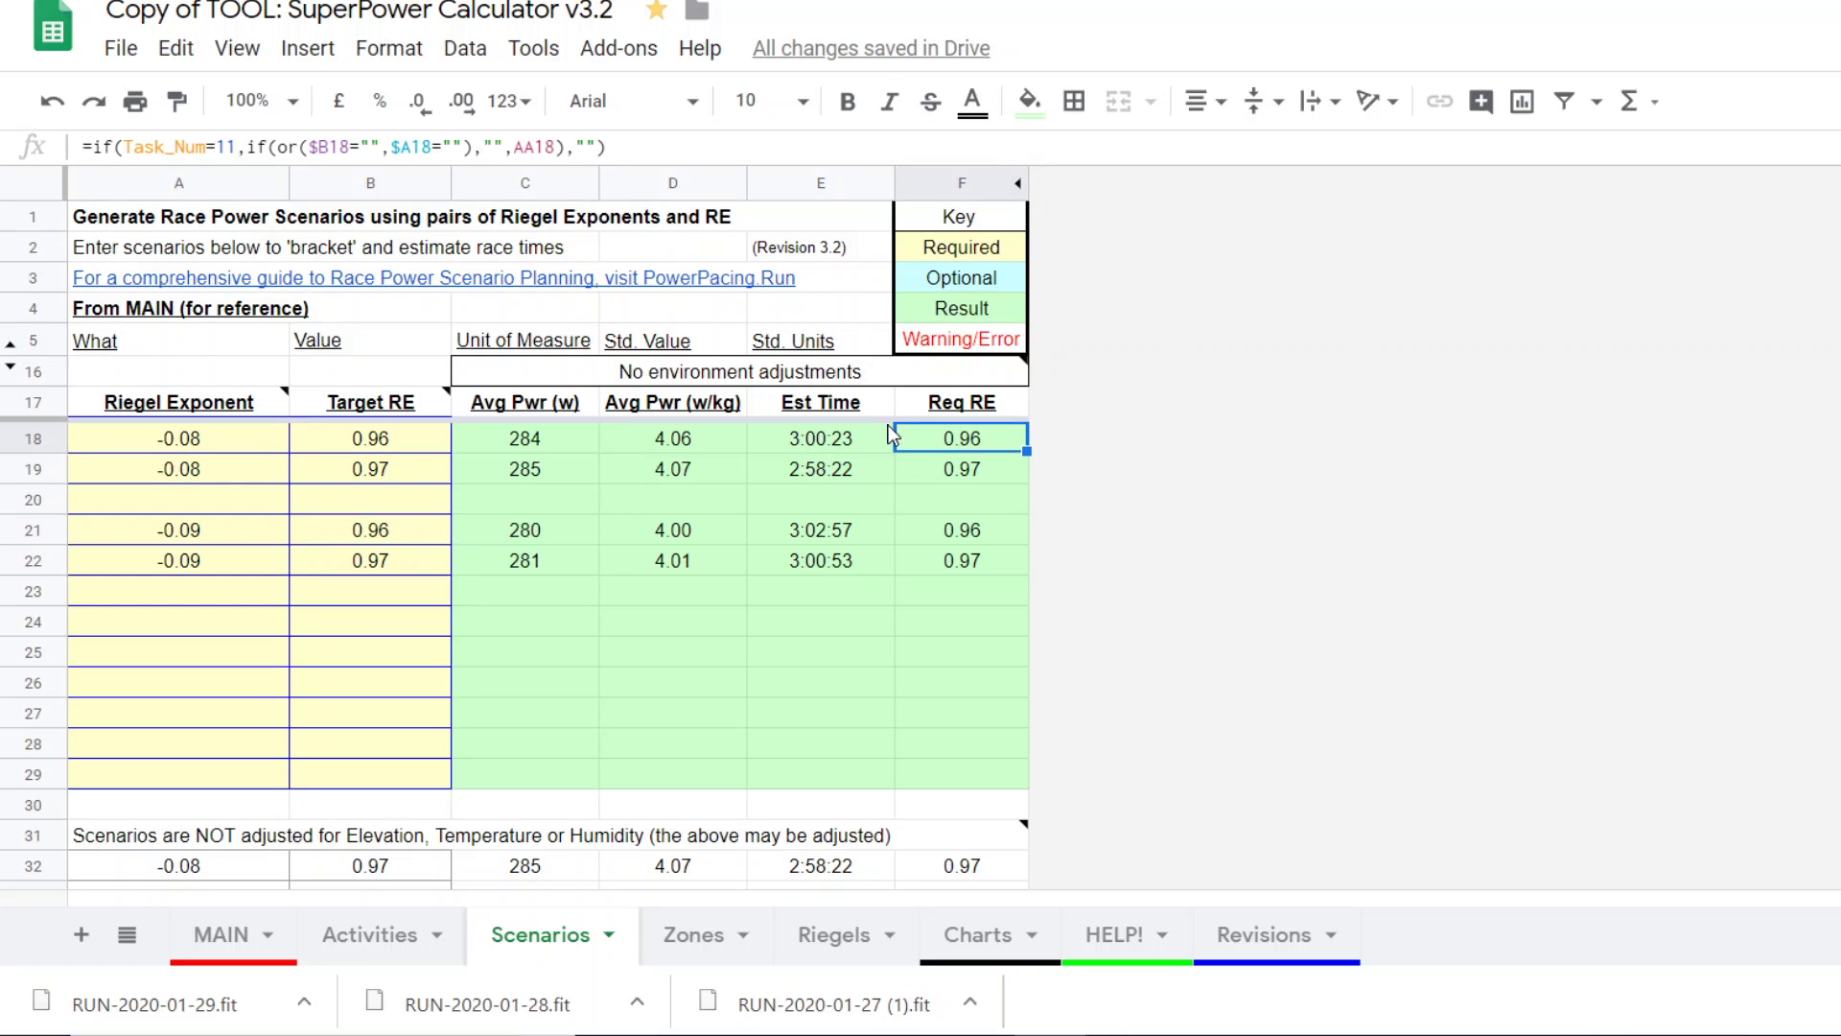
click(844, 940)
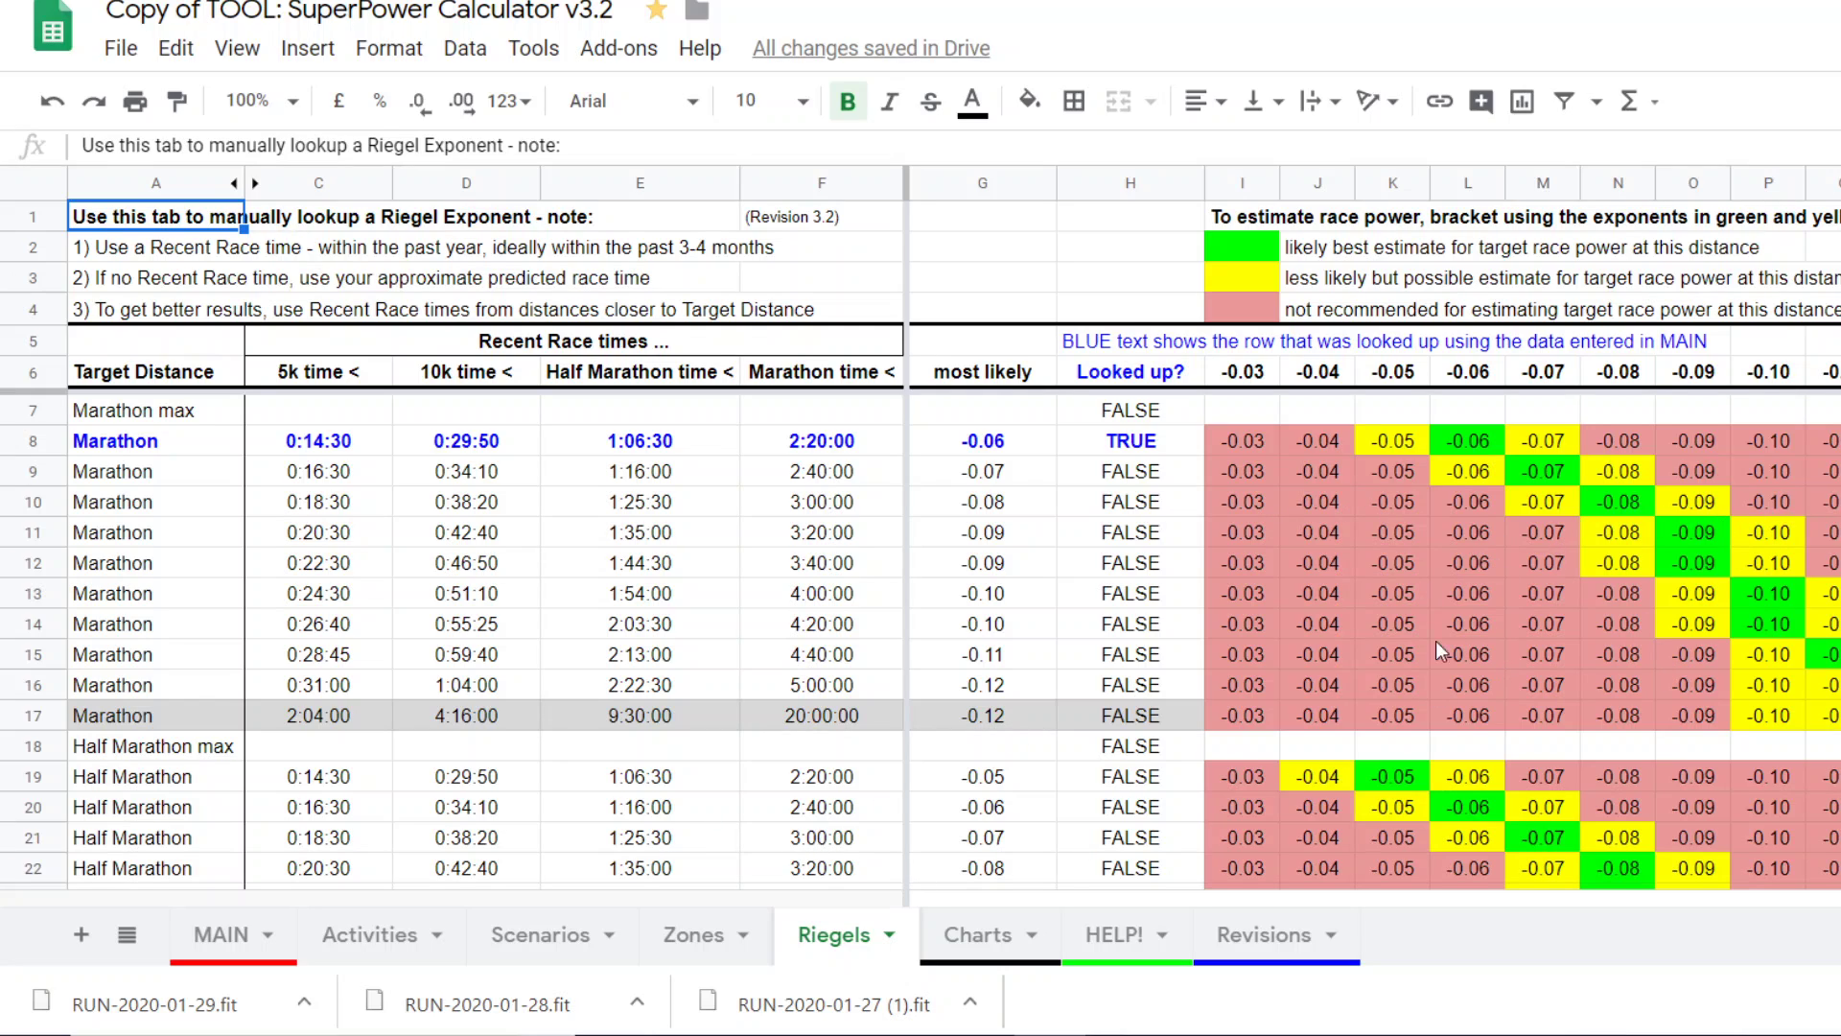
click(563, 945)
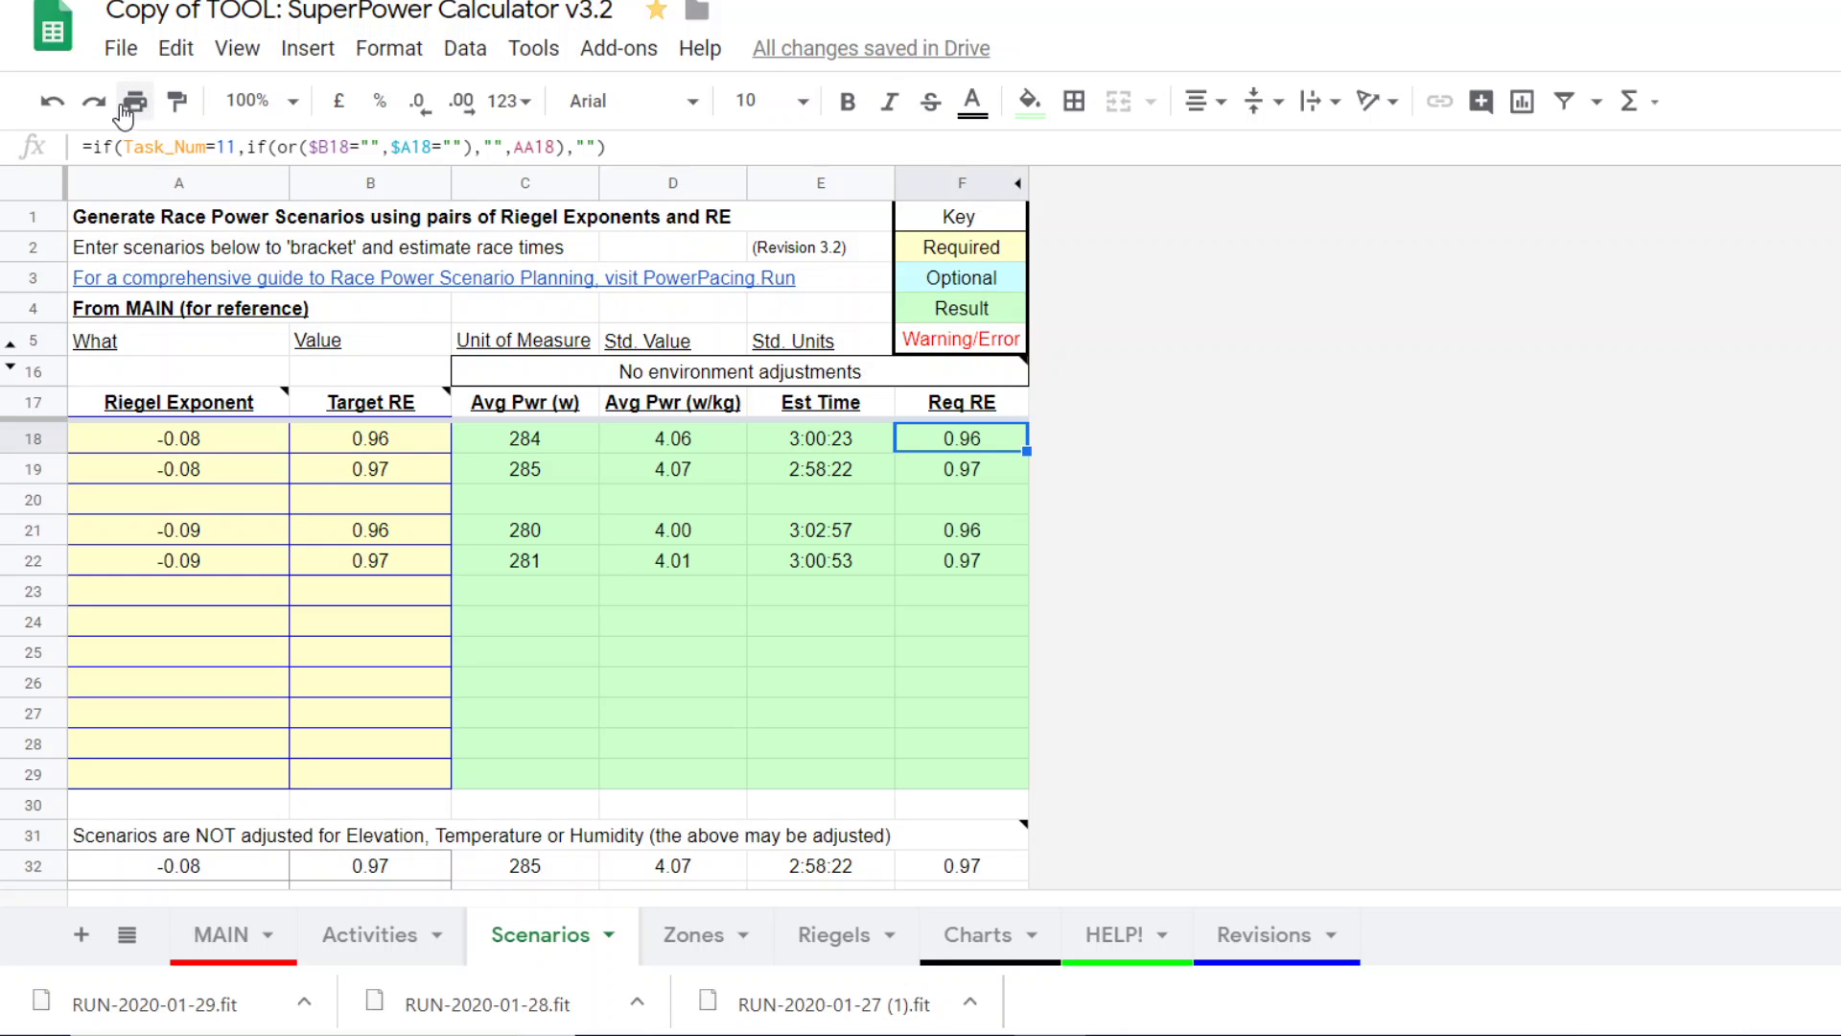
Step: Change the calculation to "Calculate Power metrics (RE, HPR, LSS/kg, CVI) for up to 10 completed Activities" and view the Activities sheet's result columns
click(222, 935)
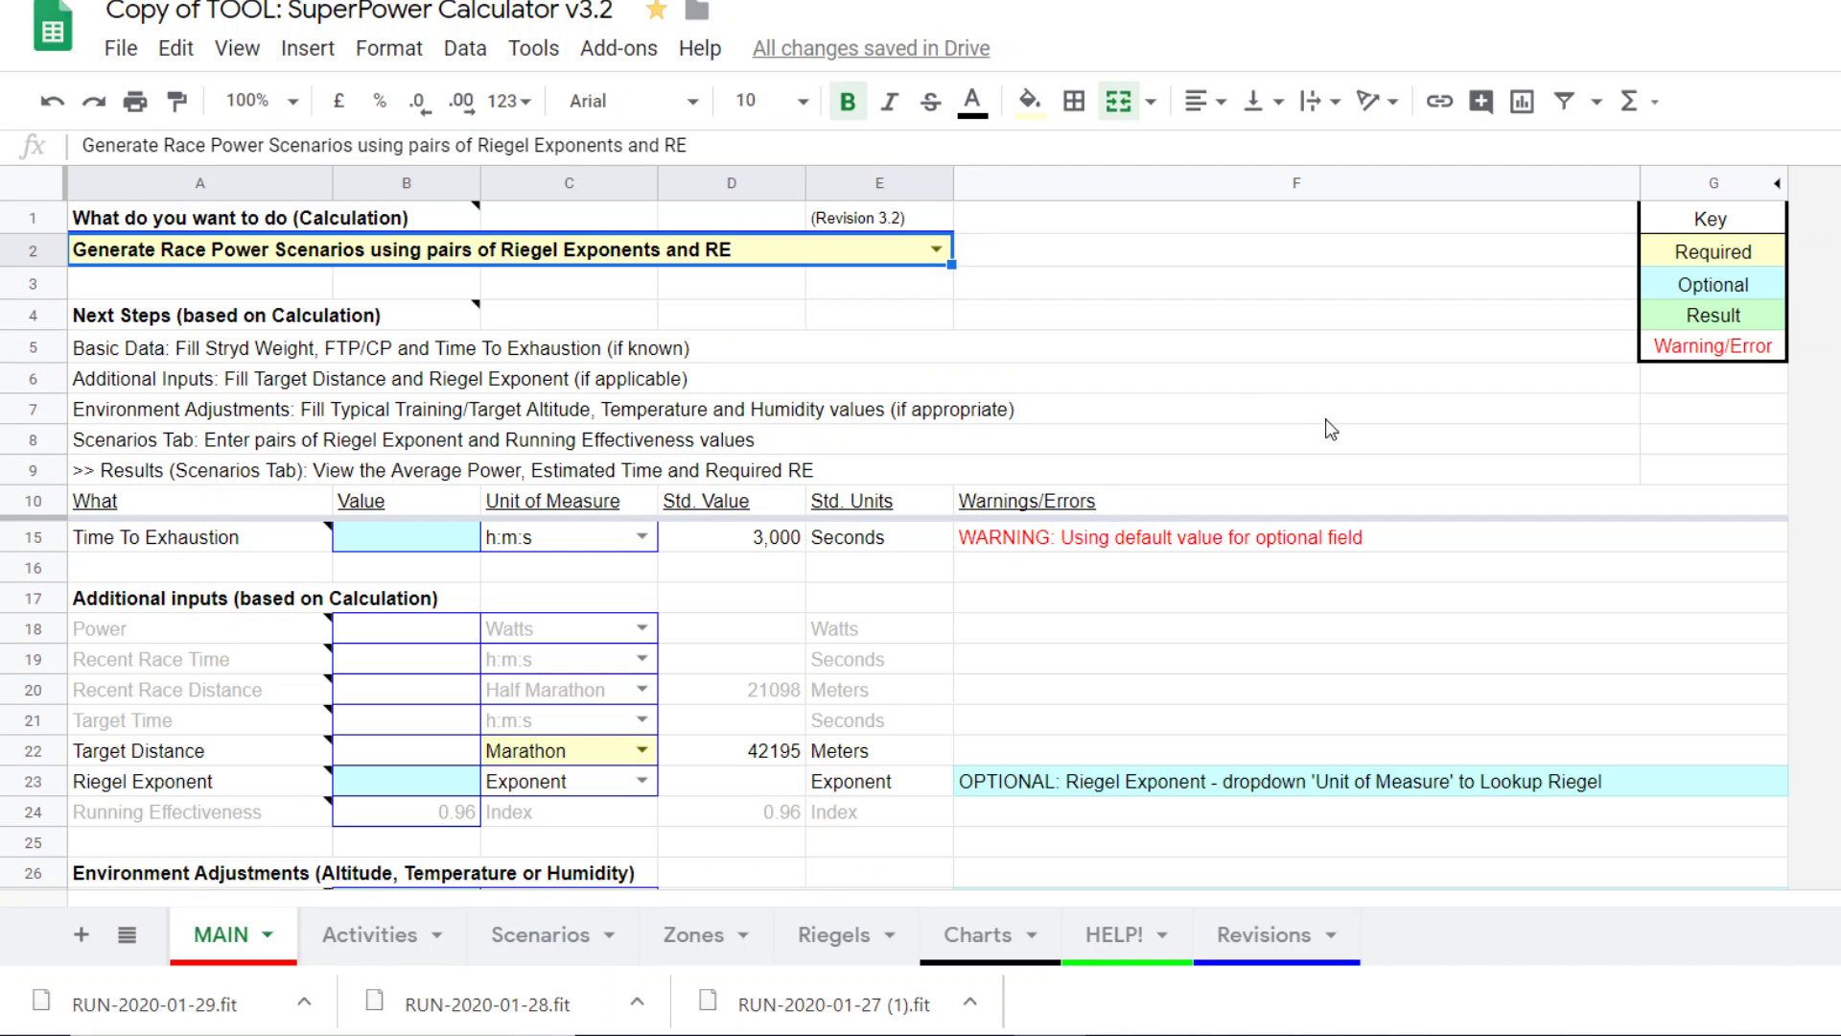
click(936, 251)
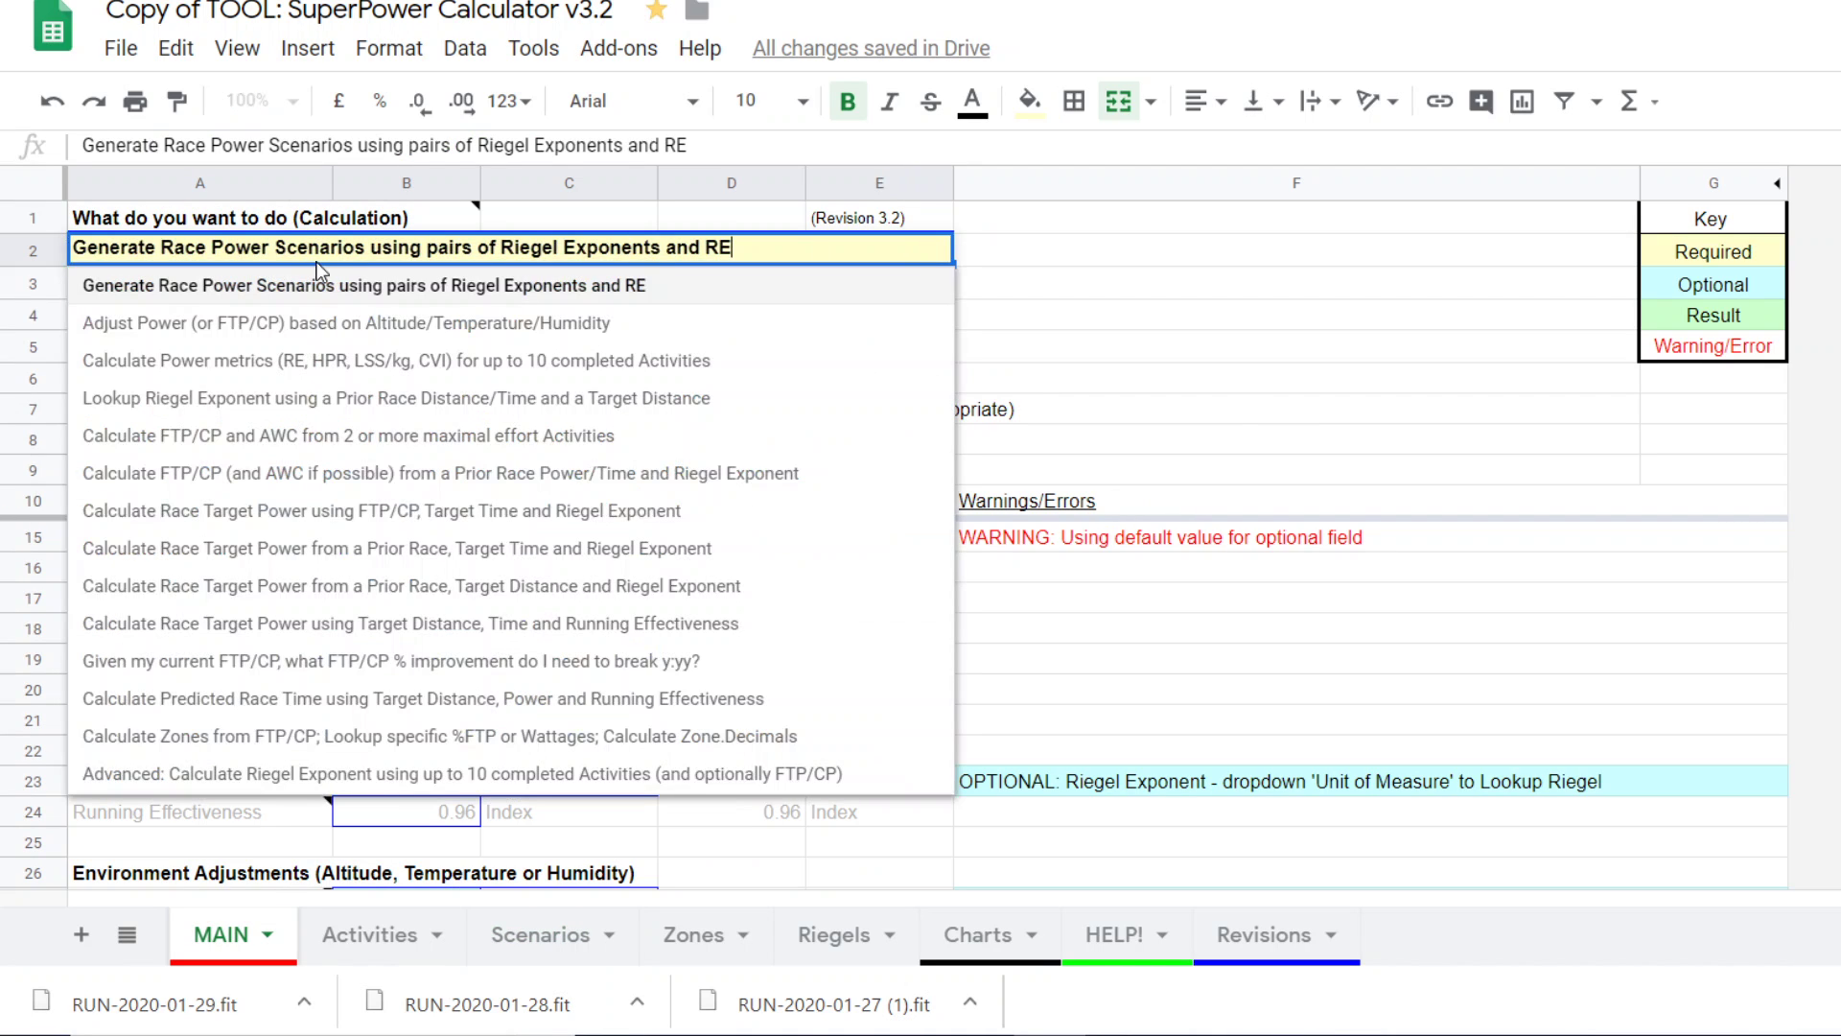
click(257, 364)
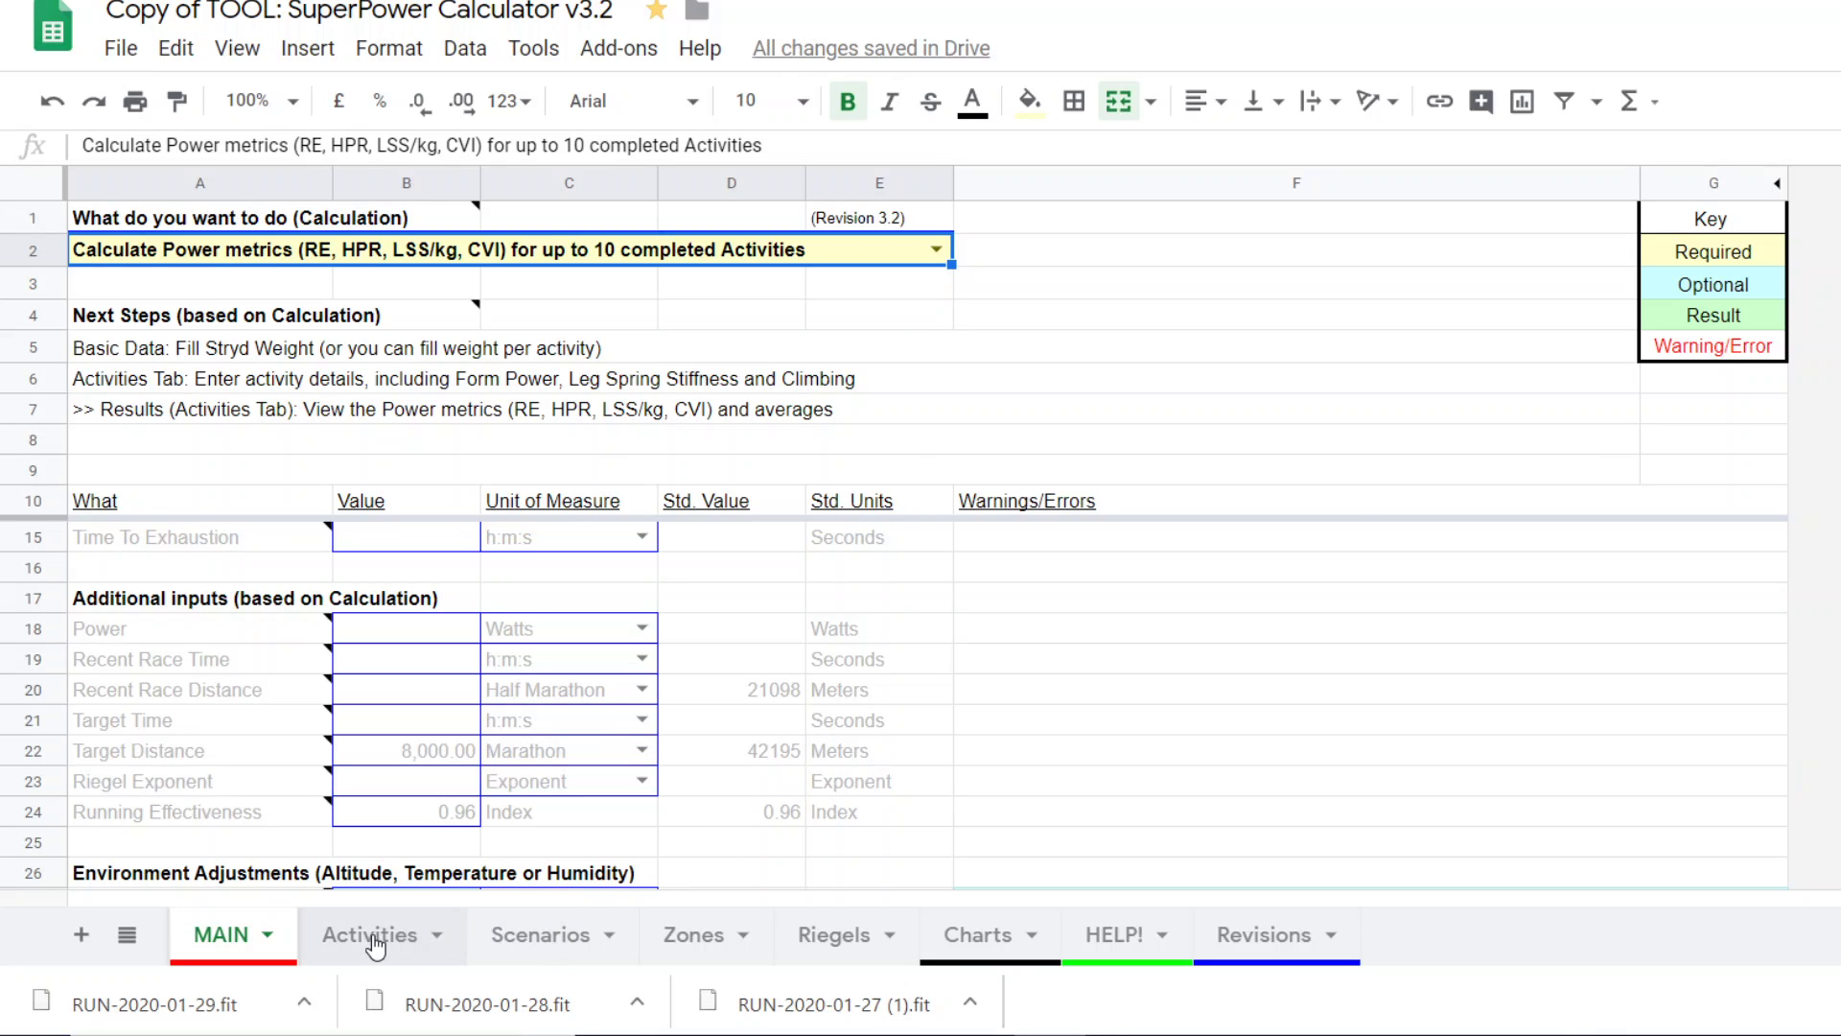
click(374, 944)
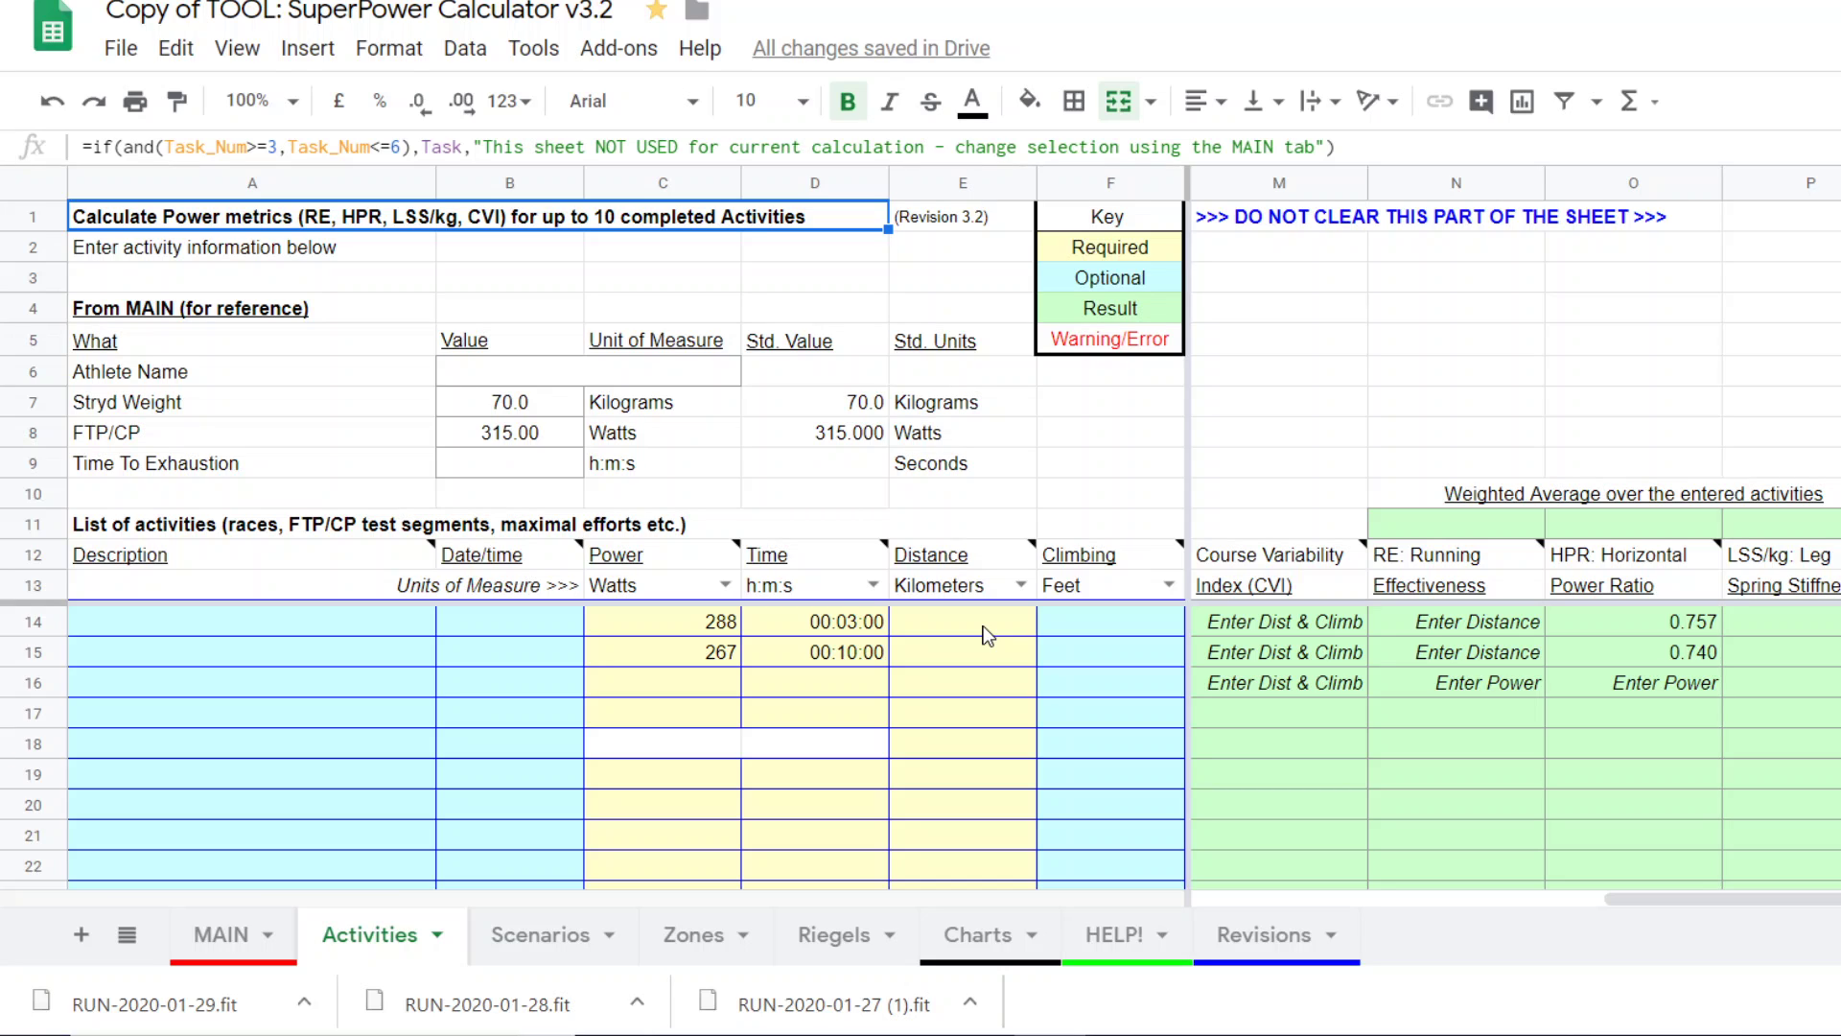
drag(1619, 895, 1705, 906)
Step: Return to the MAIN sheet and switch the calculation back to "Generate Race Power Scenarios using pairs of Riegel Exponents and RE"
click(222, 936)
click(935, 250)
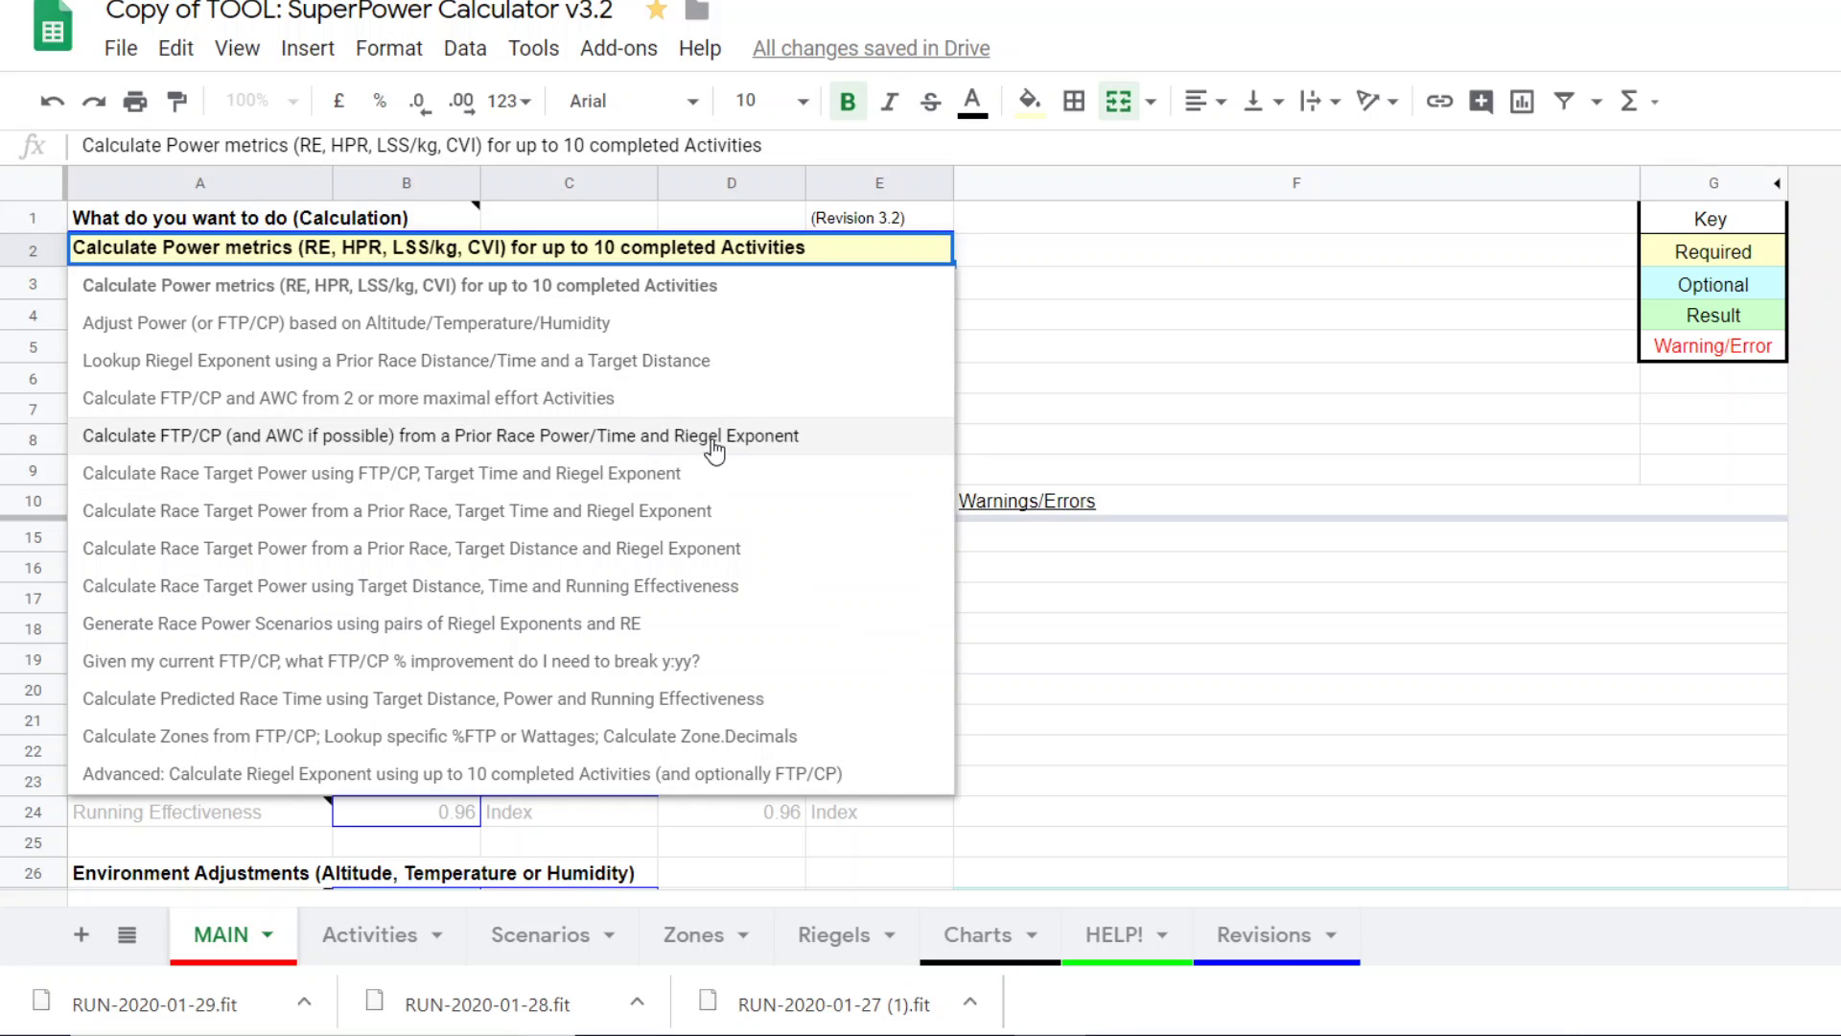
click(596, 625)
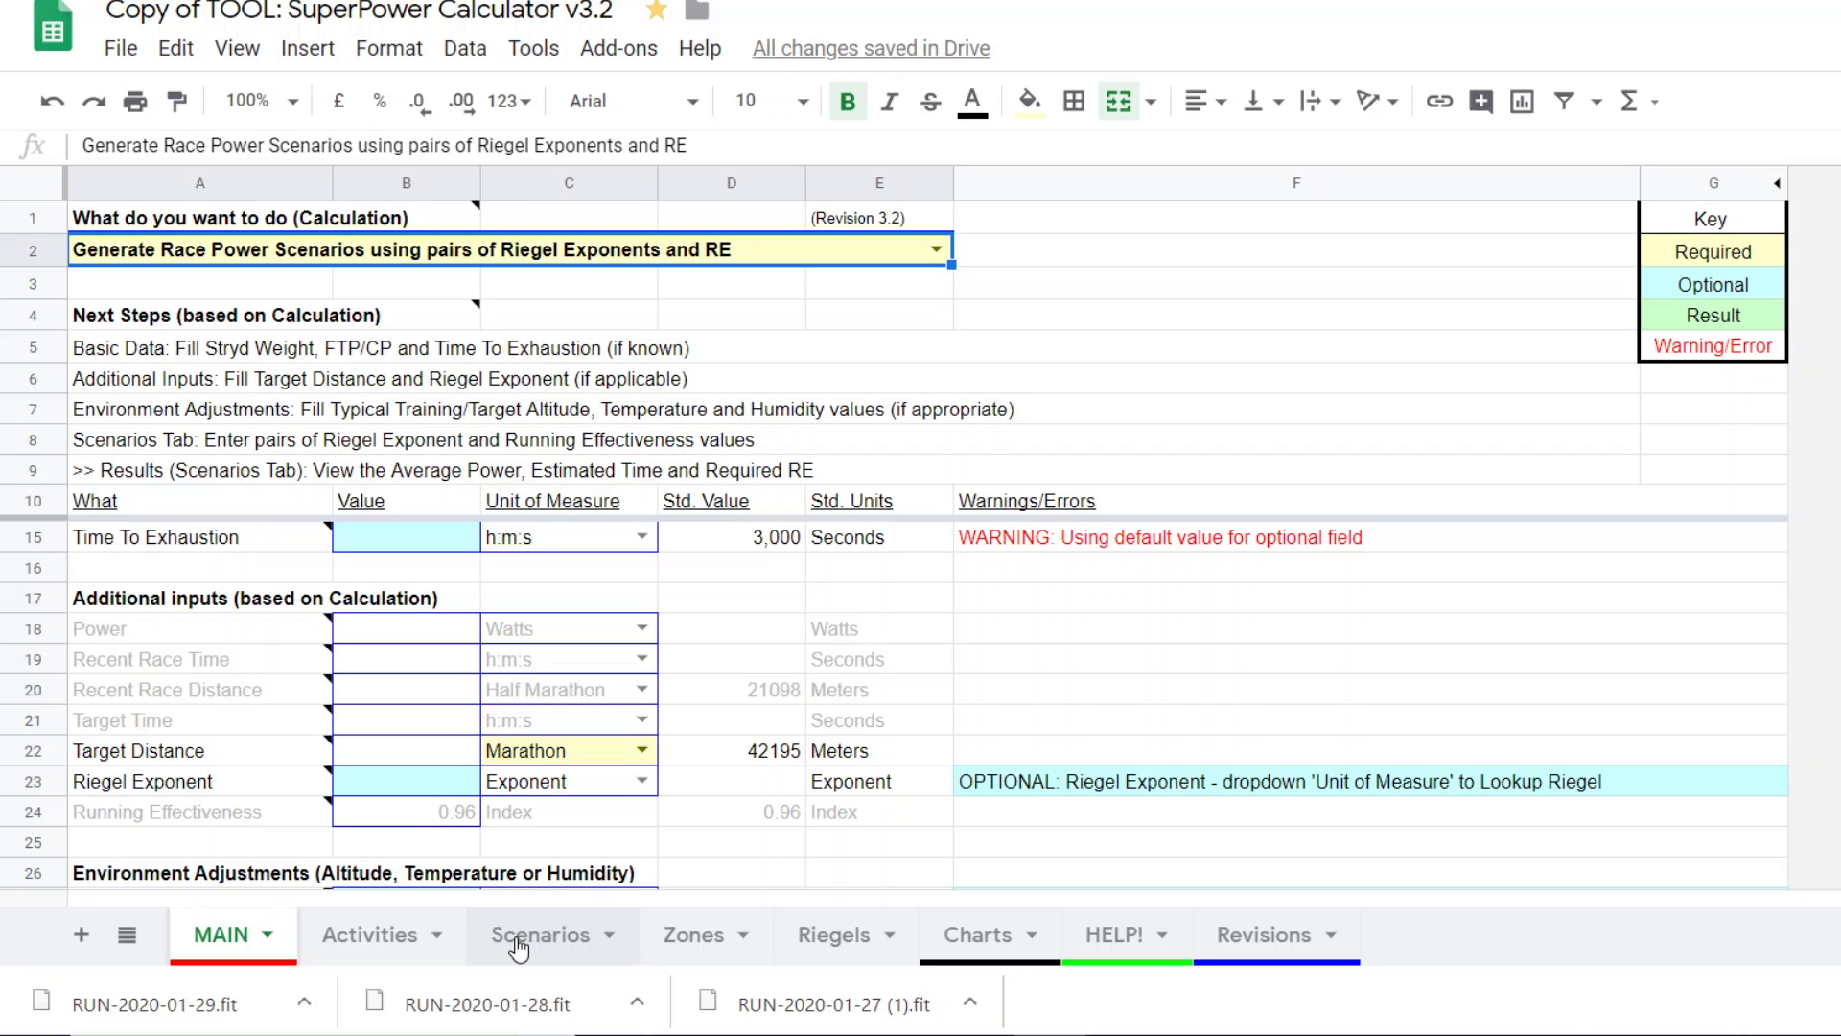
Step: Add a scenario in row 23 of the Scenarios sheet with Riegel Exponent -0.09 and Target RE 0.98
click(535, 935)
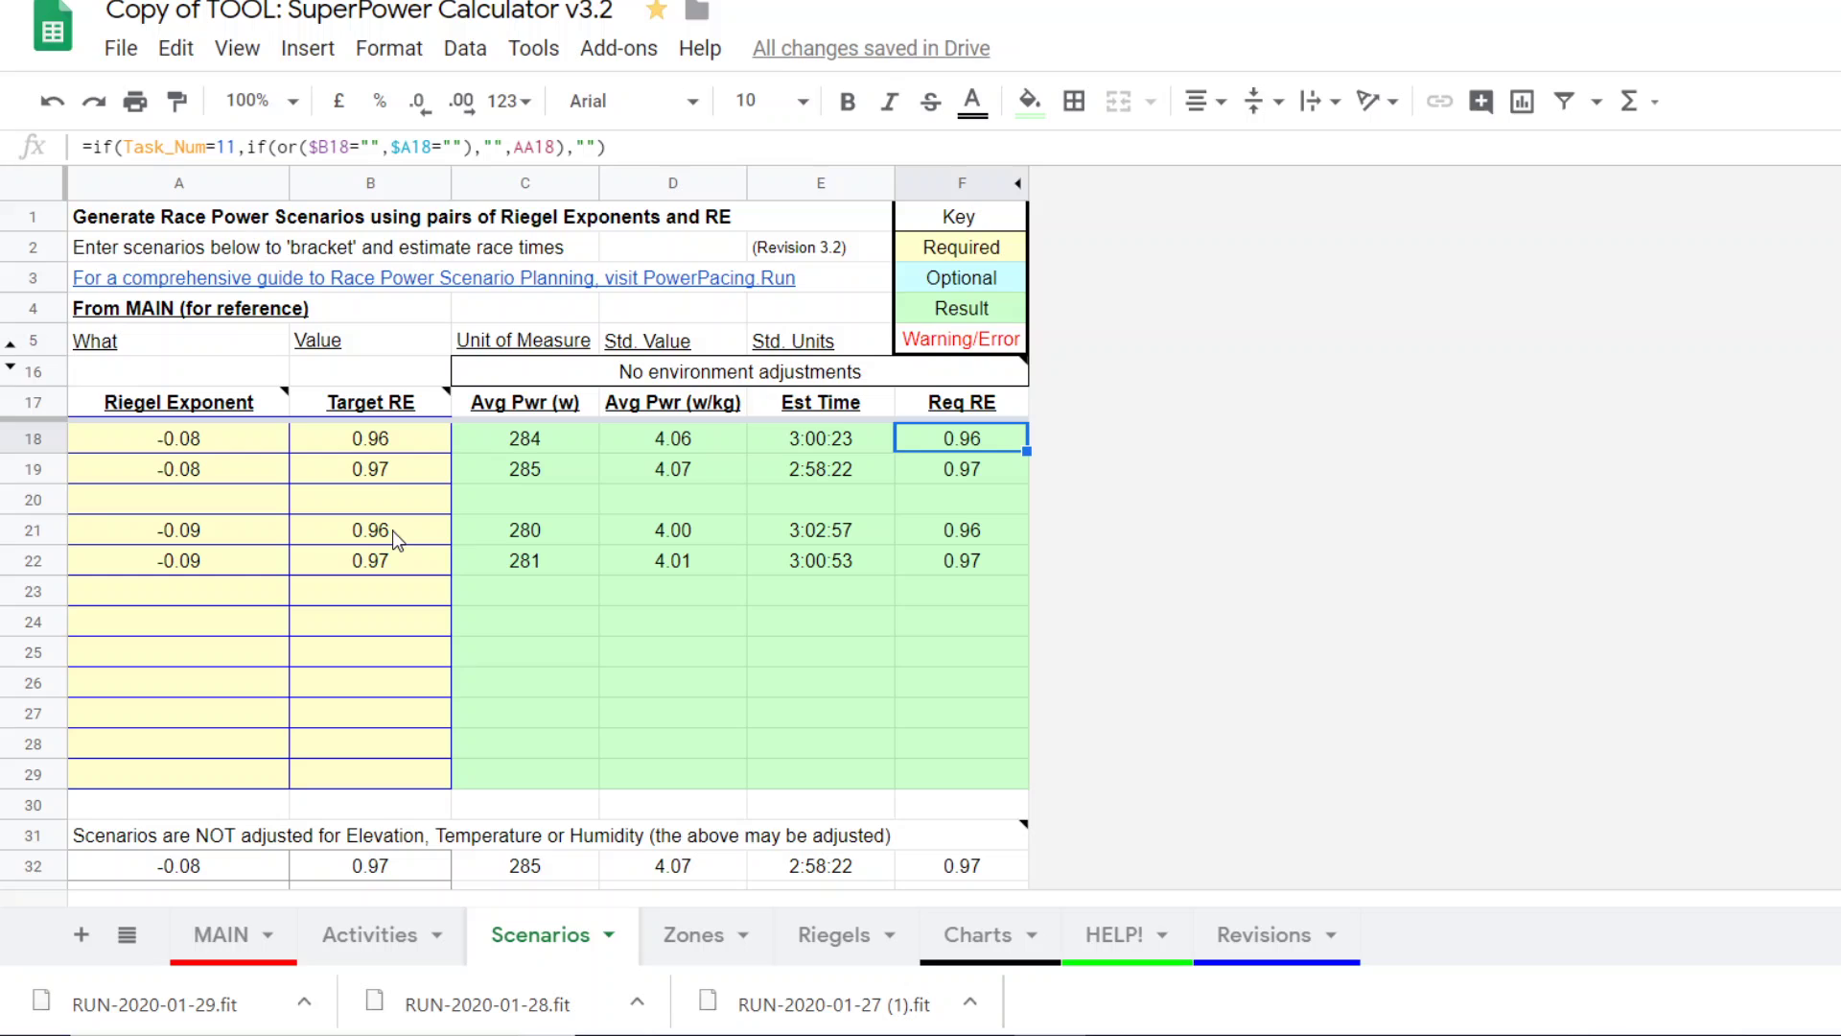
mouse_move(422, 412)
click(196, 592)
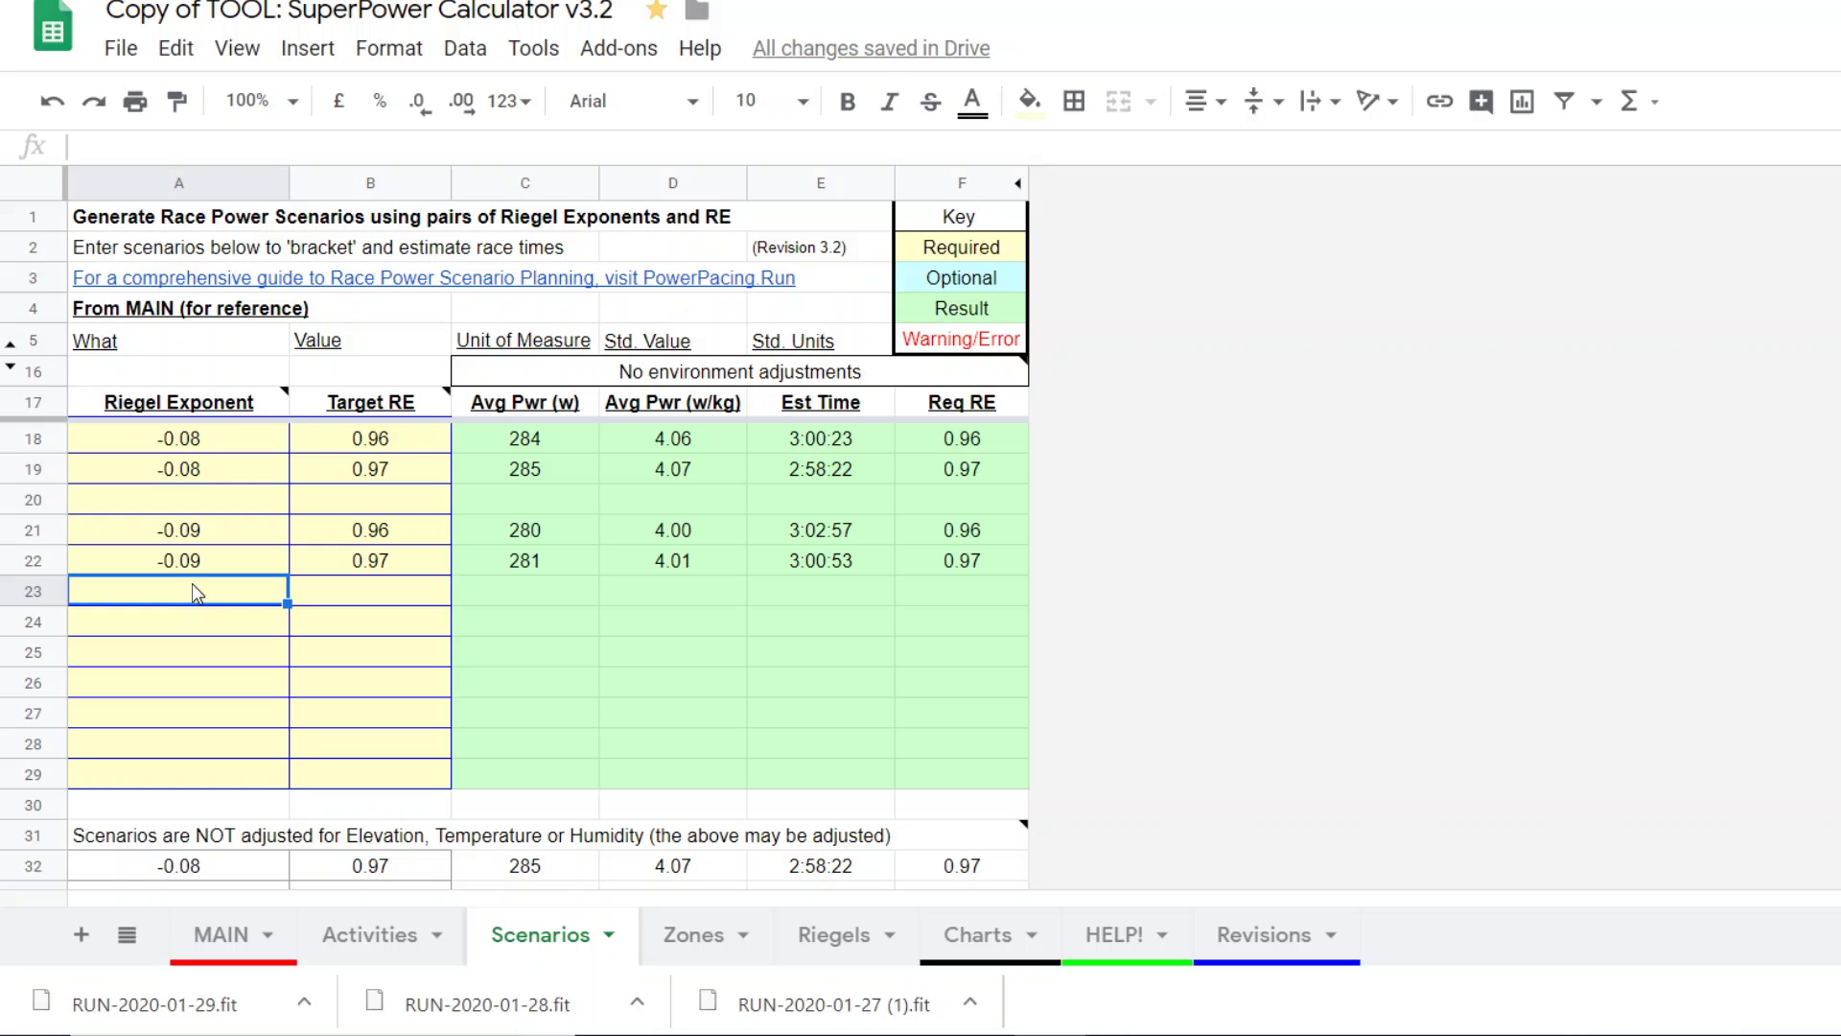
text(-0.09)
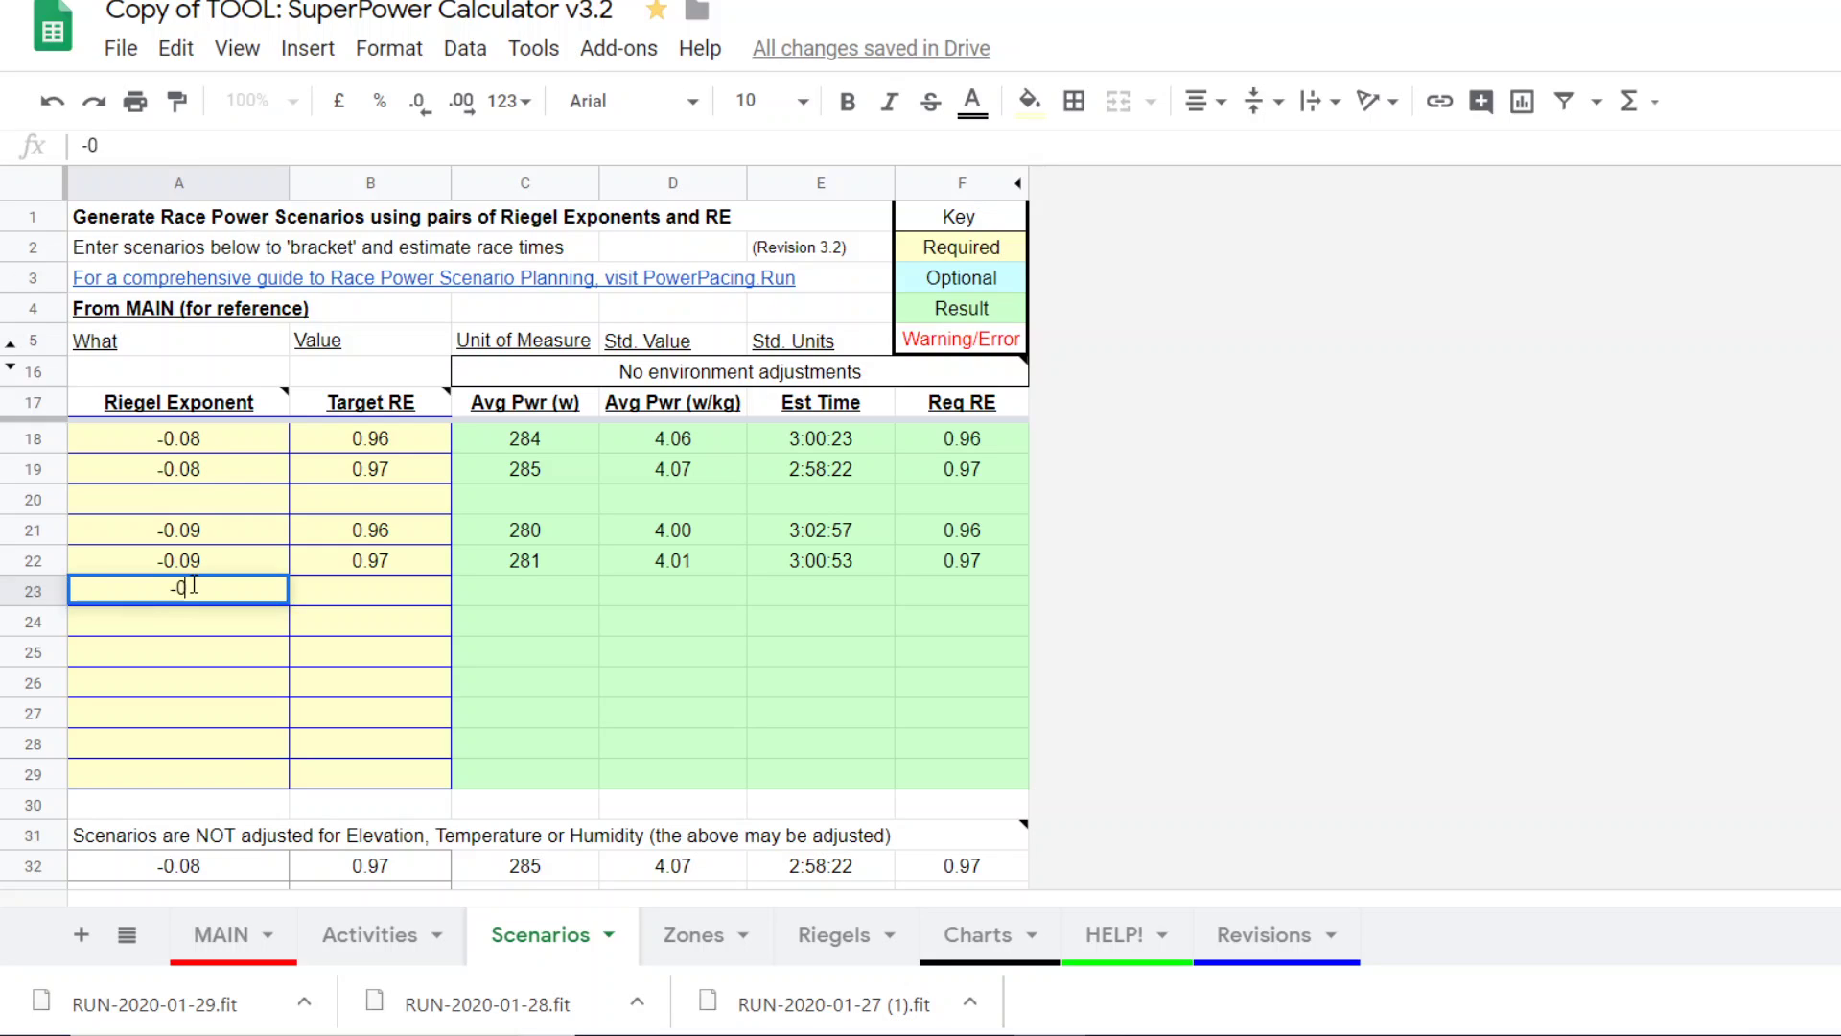
click(361, 589)
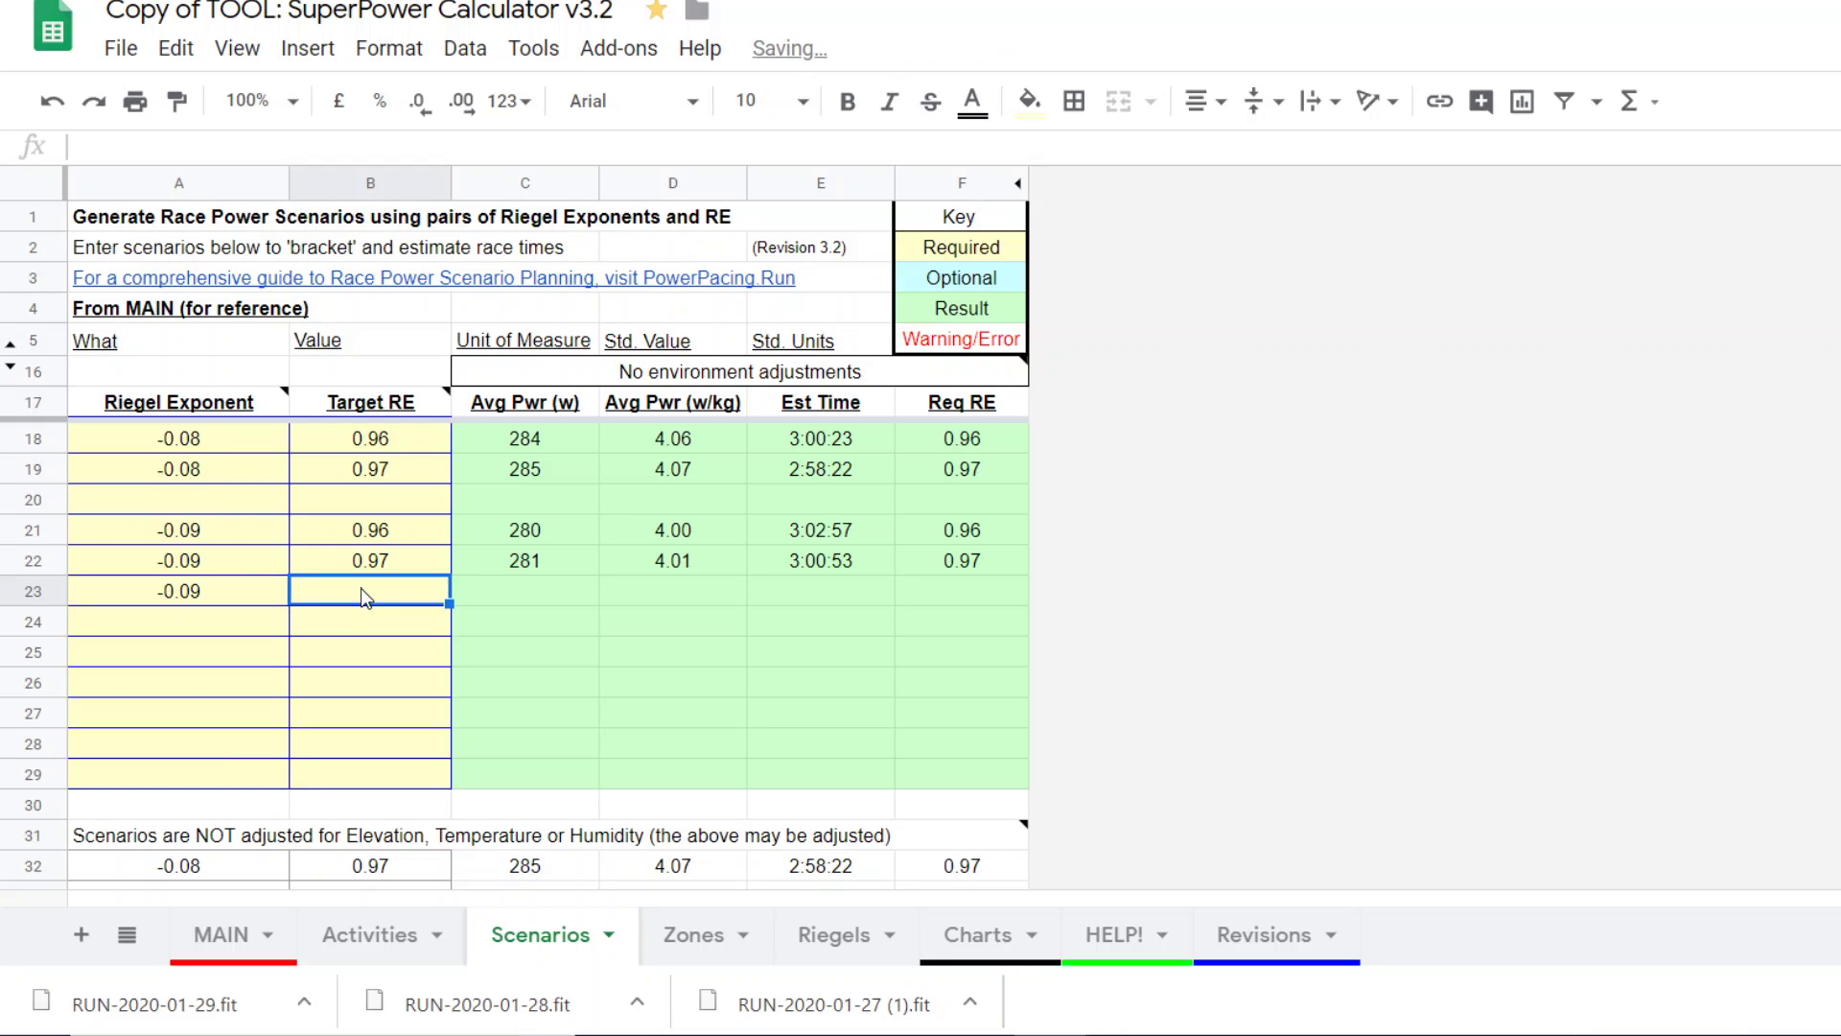
text(0.98)
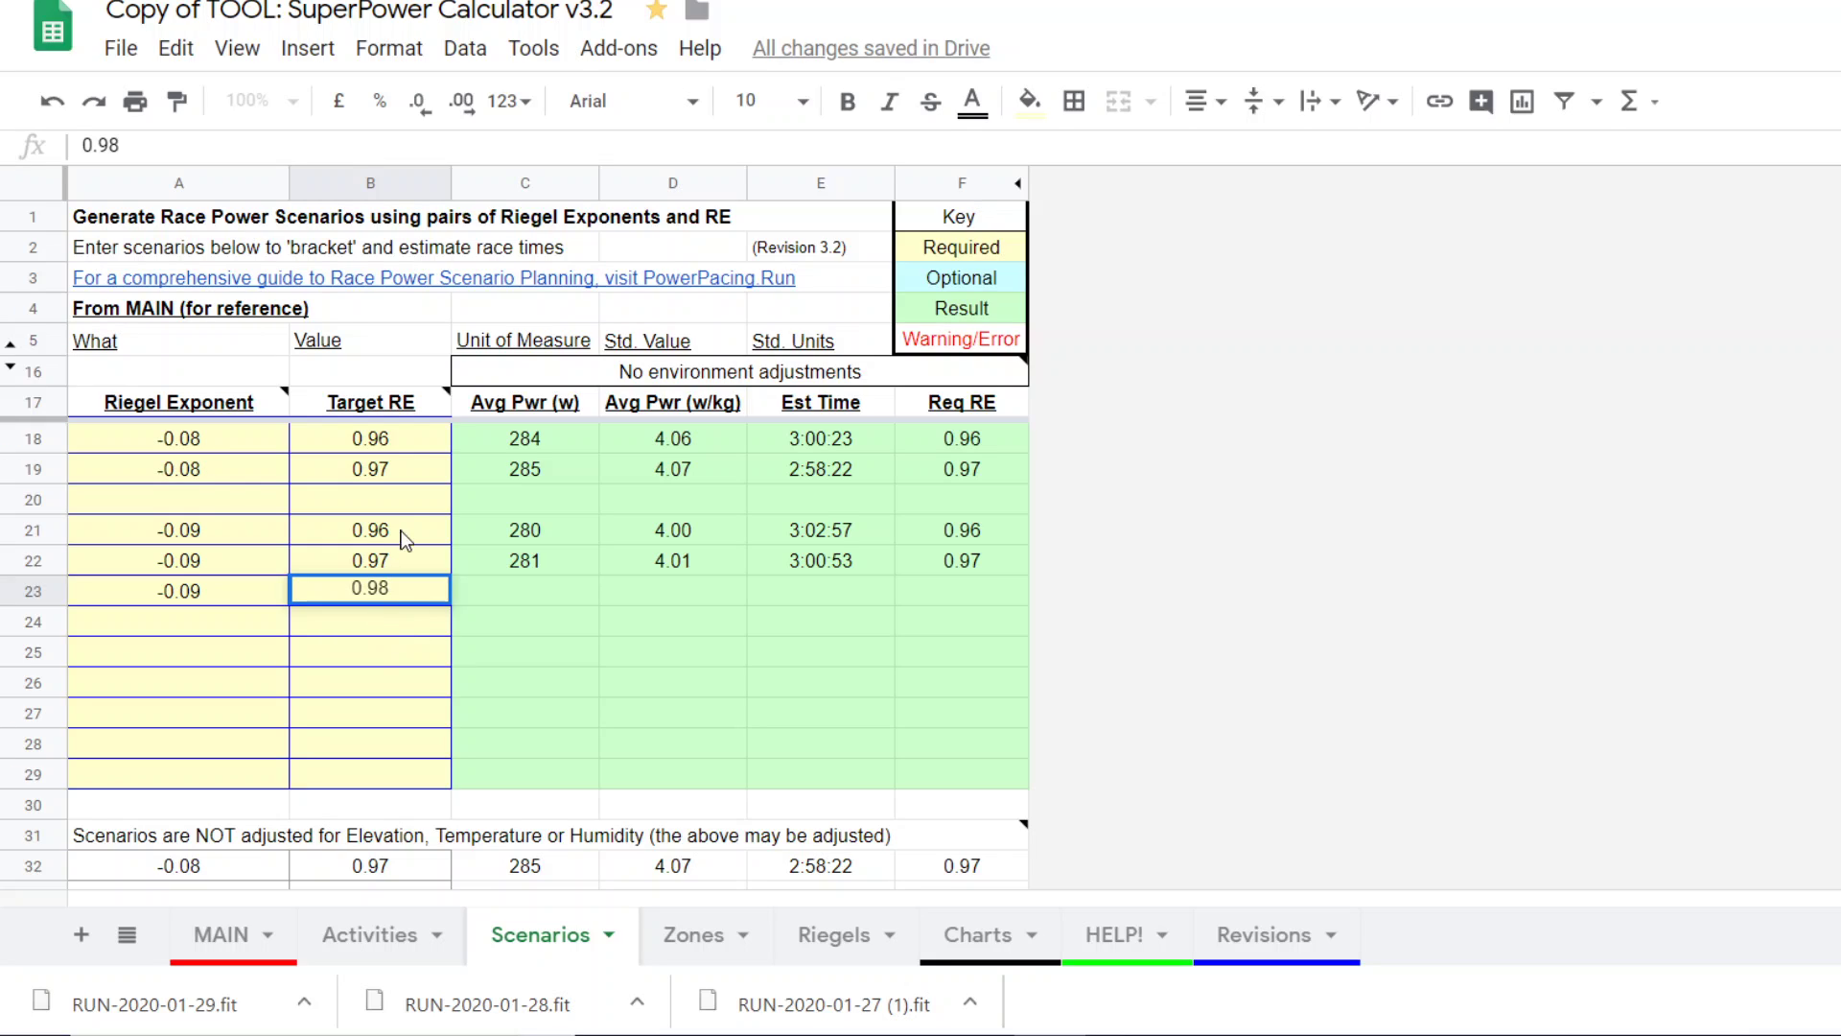
mouse_move(406, 594)
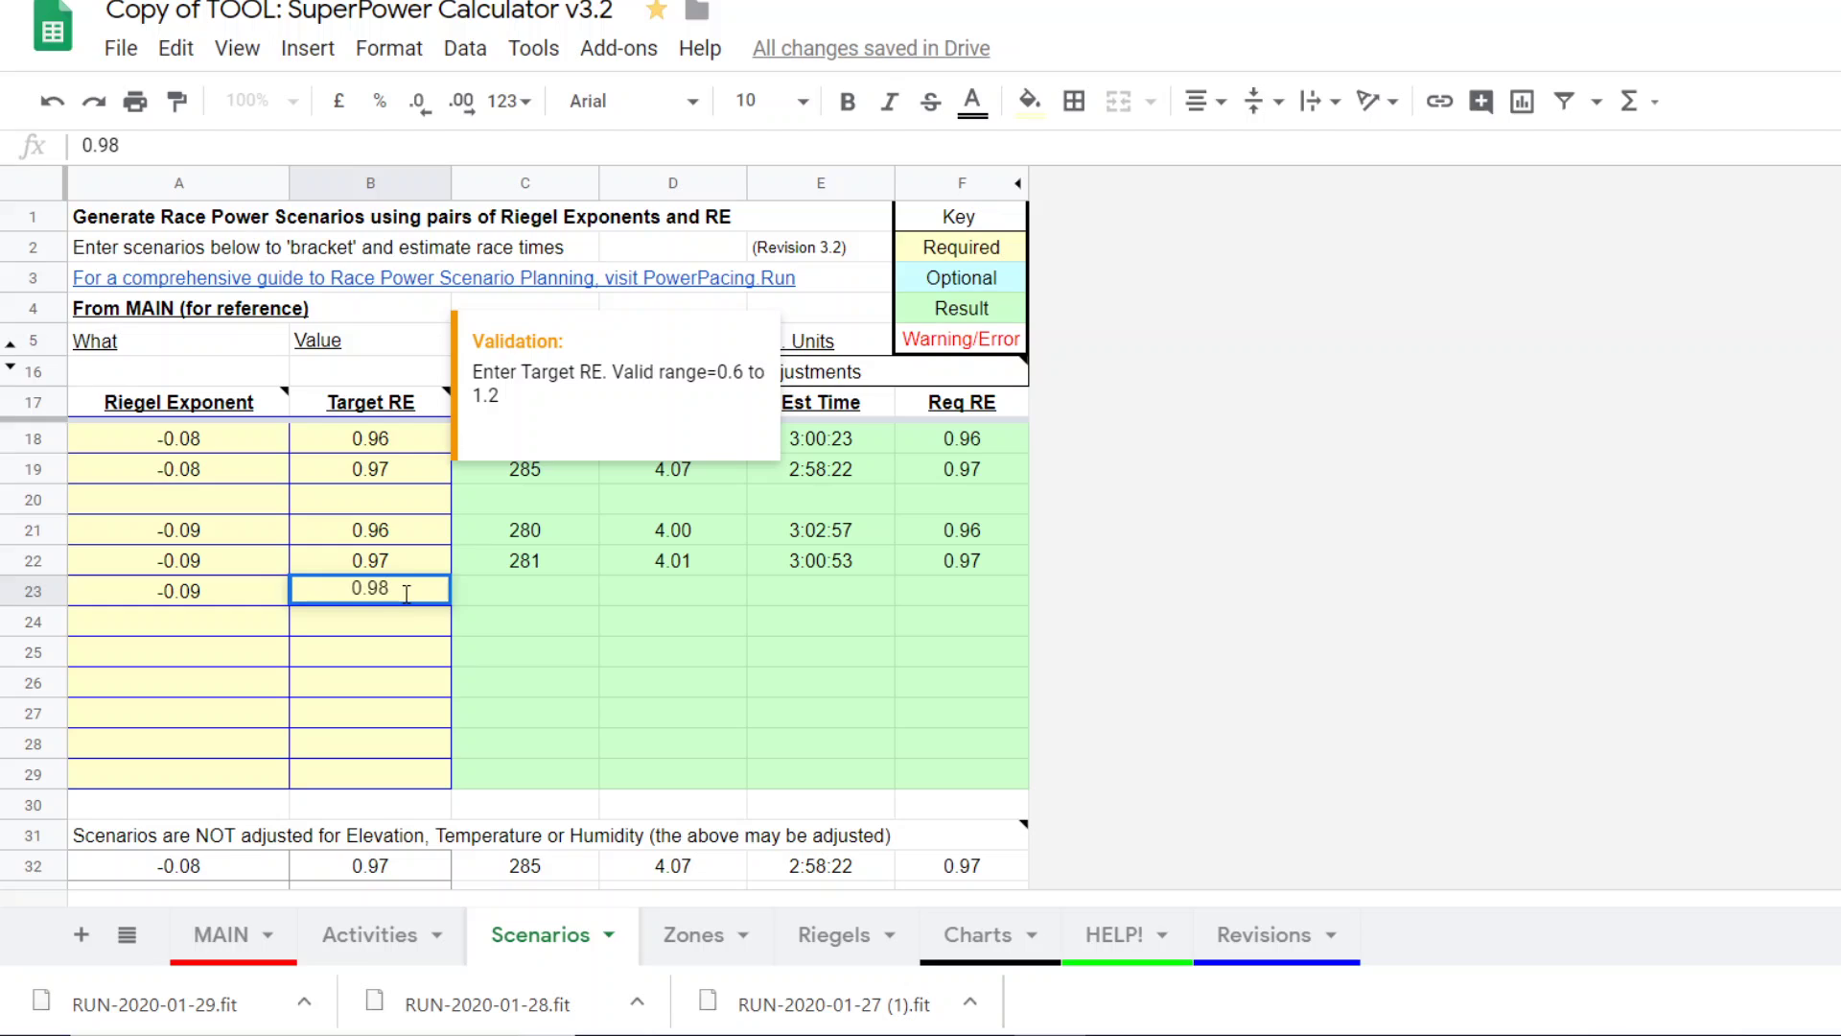
Step: Clear the Riegel Exponent and Target RE values from scenario row 23
click(206, 599)
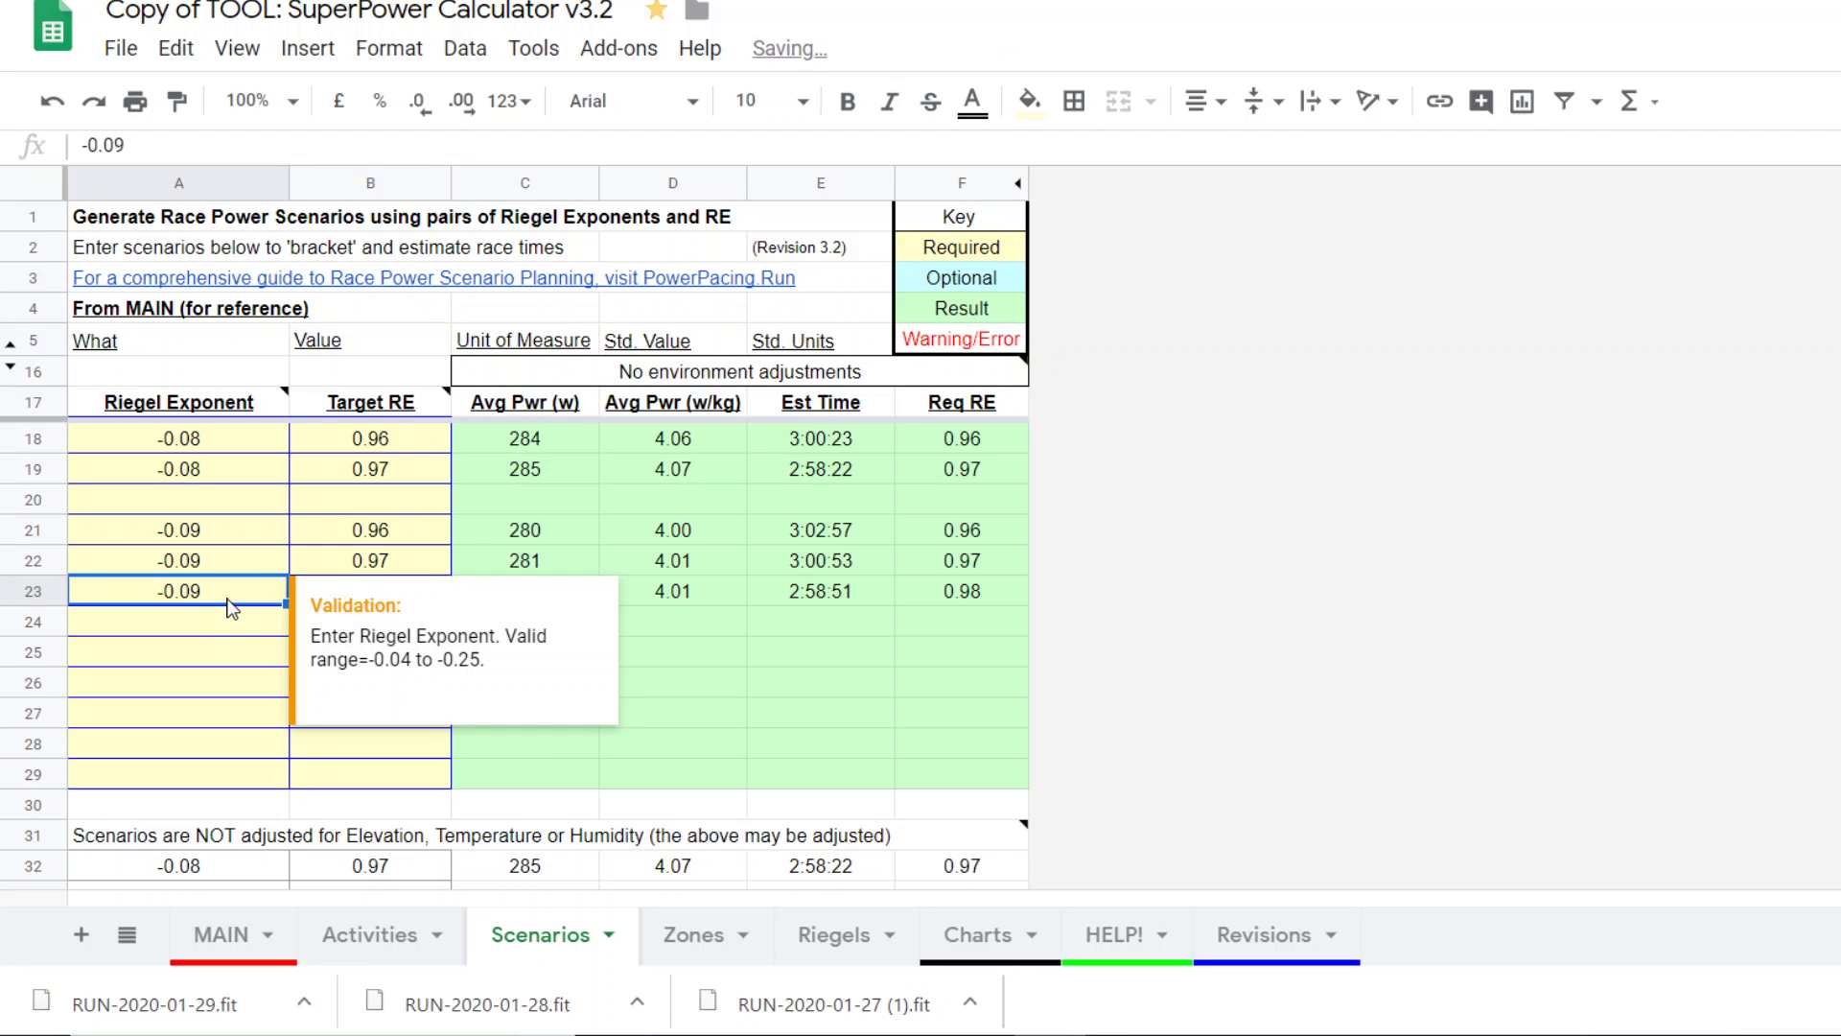
key(Delete)
click(714, 594)
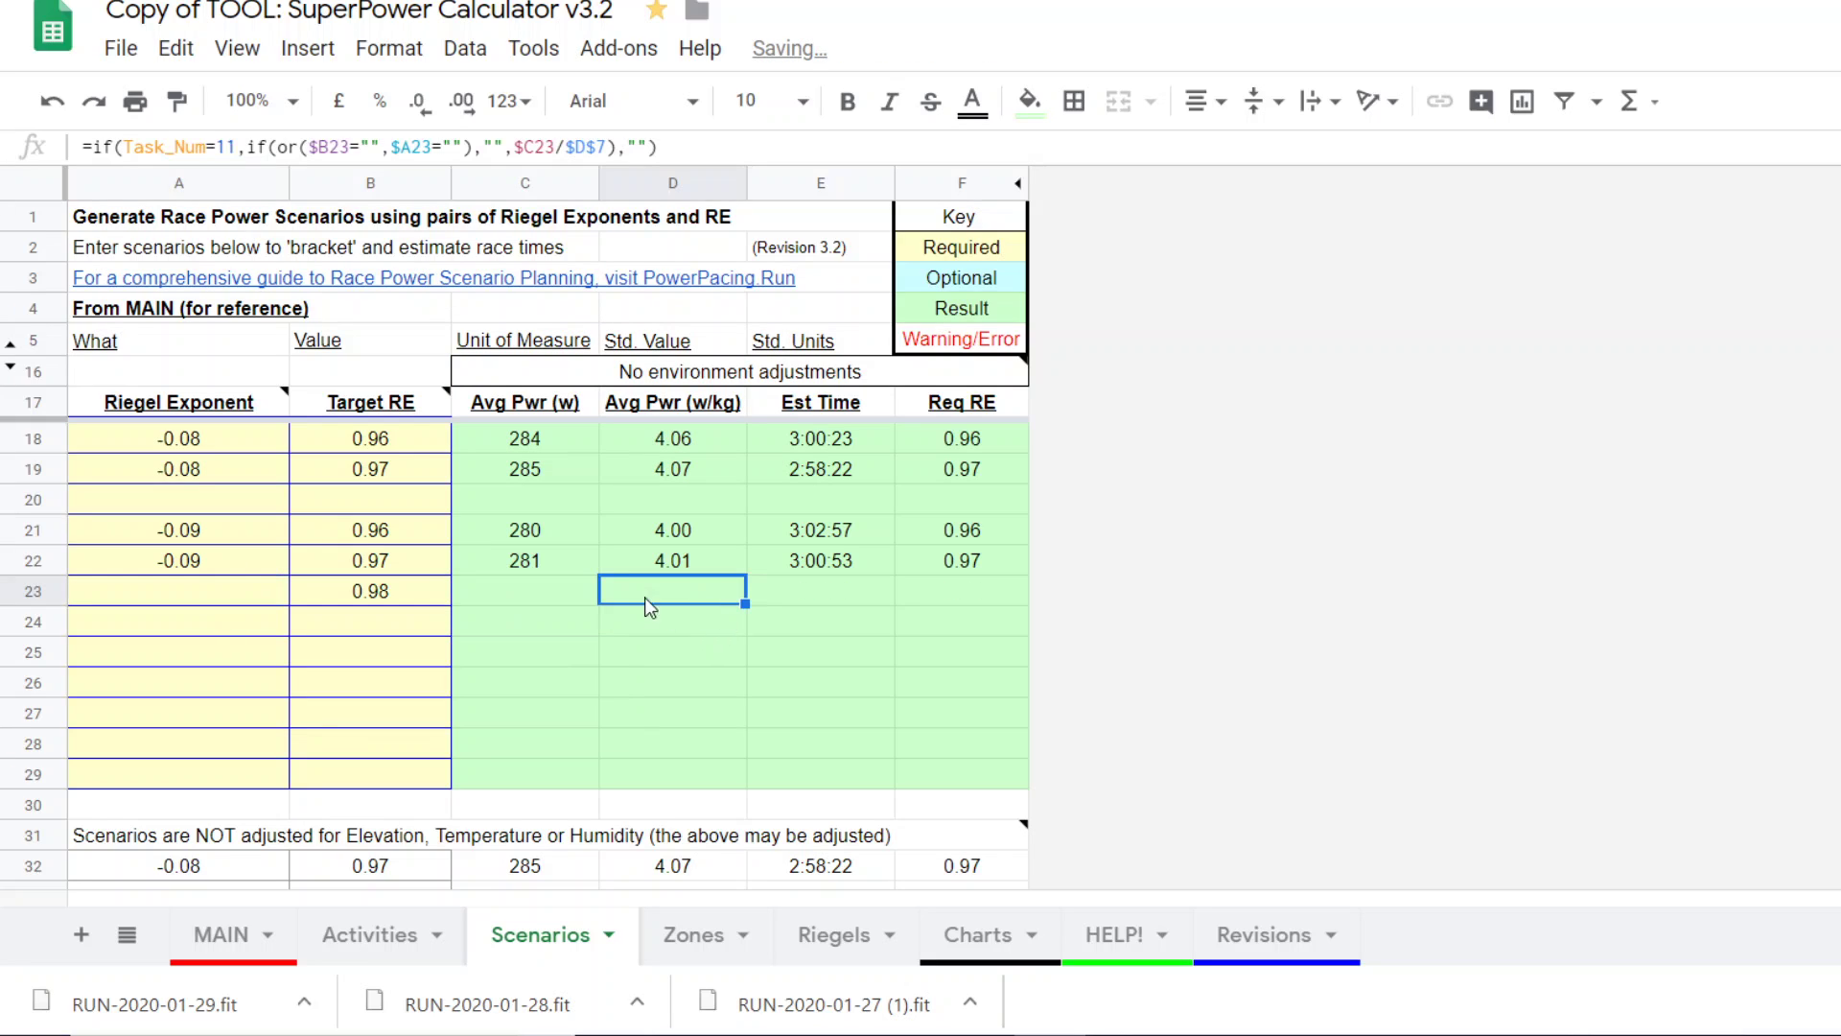
click(432, 598)
key(Delete)
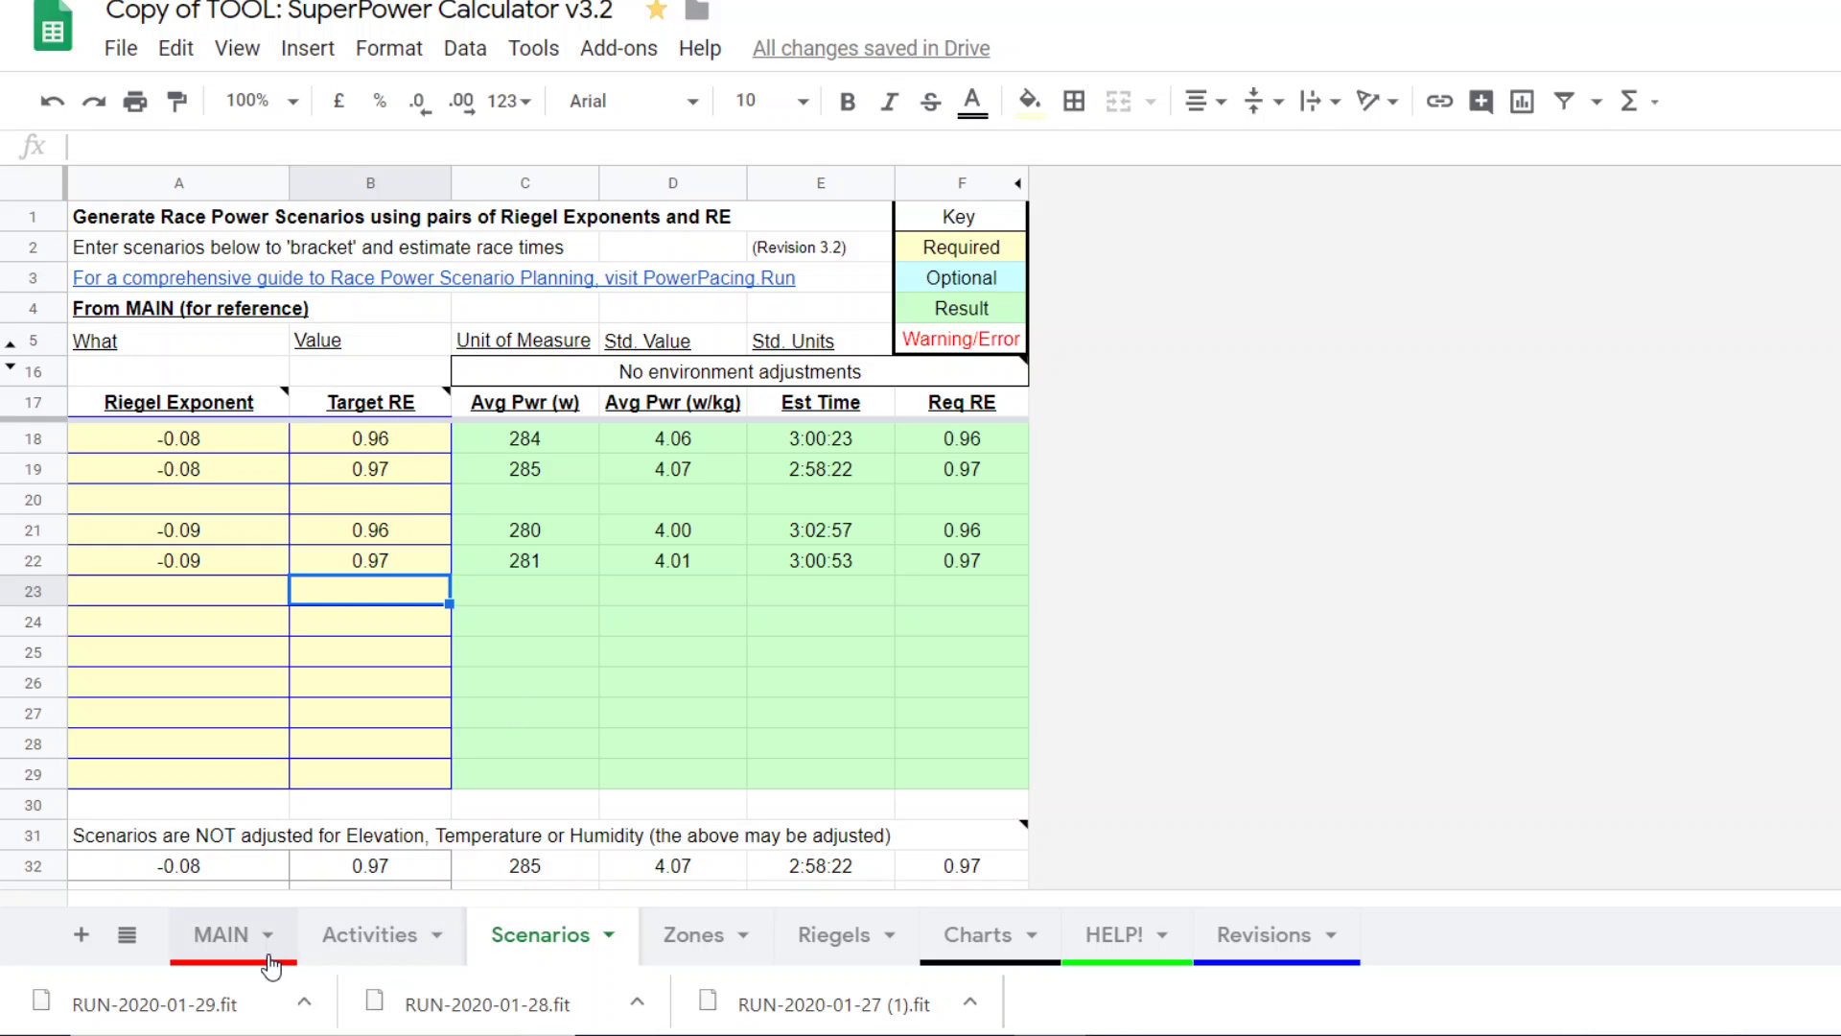
Step: Review the basic data and additional inputs on the MAIN sheet against the power, time and Req RE results on the Scenarios sheet
click(226, 936)
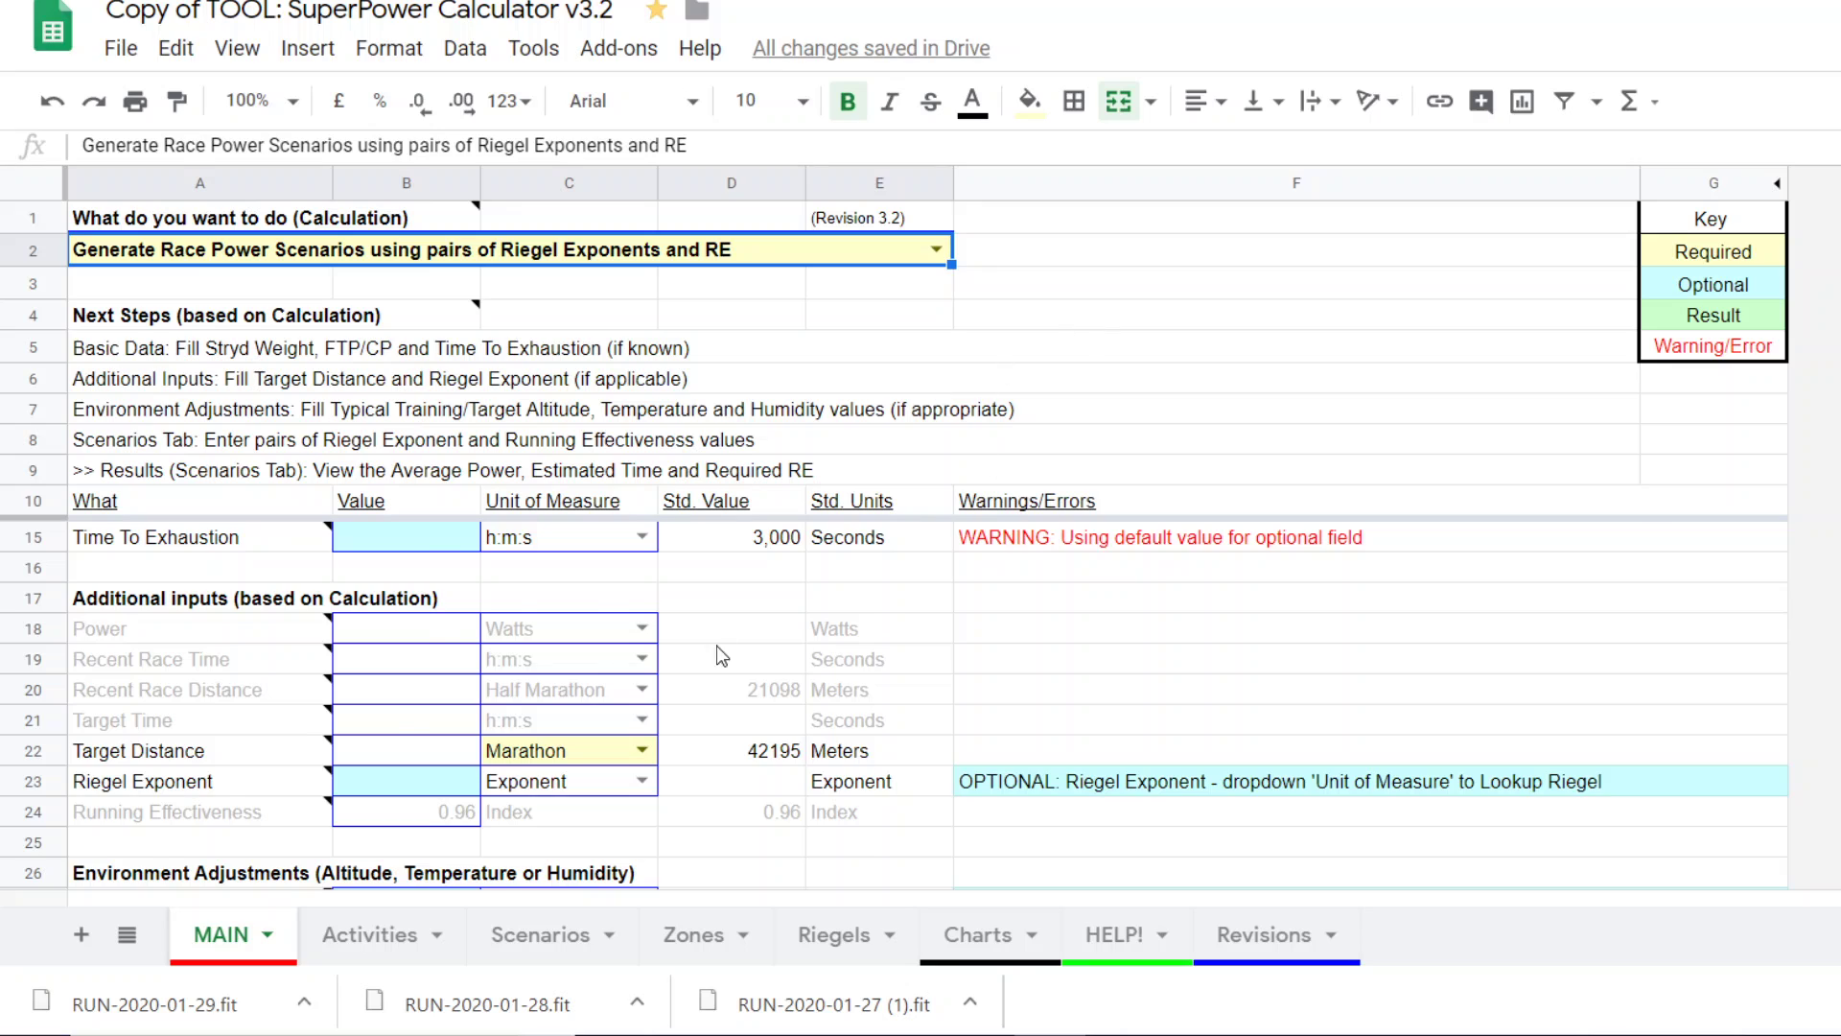
scroll(723, 656, up, 2)
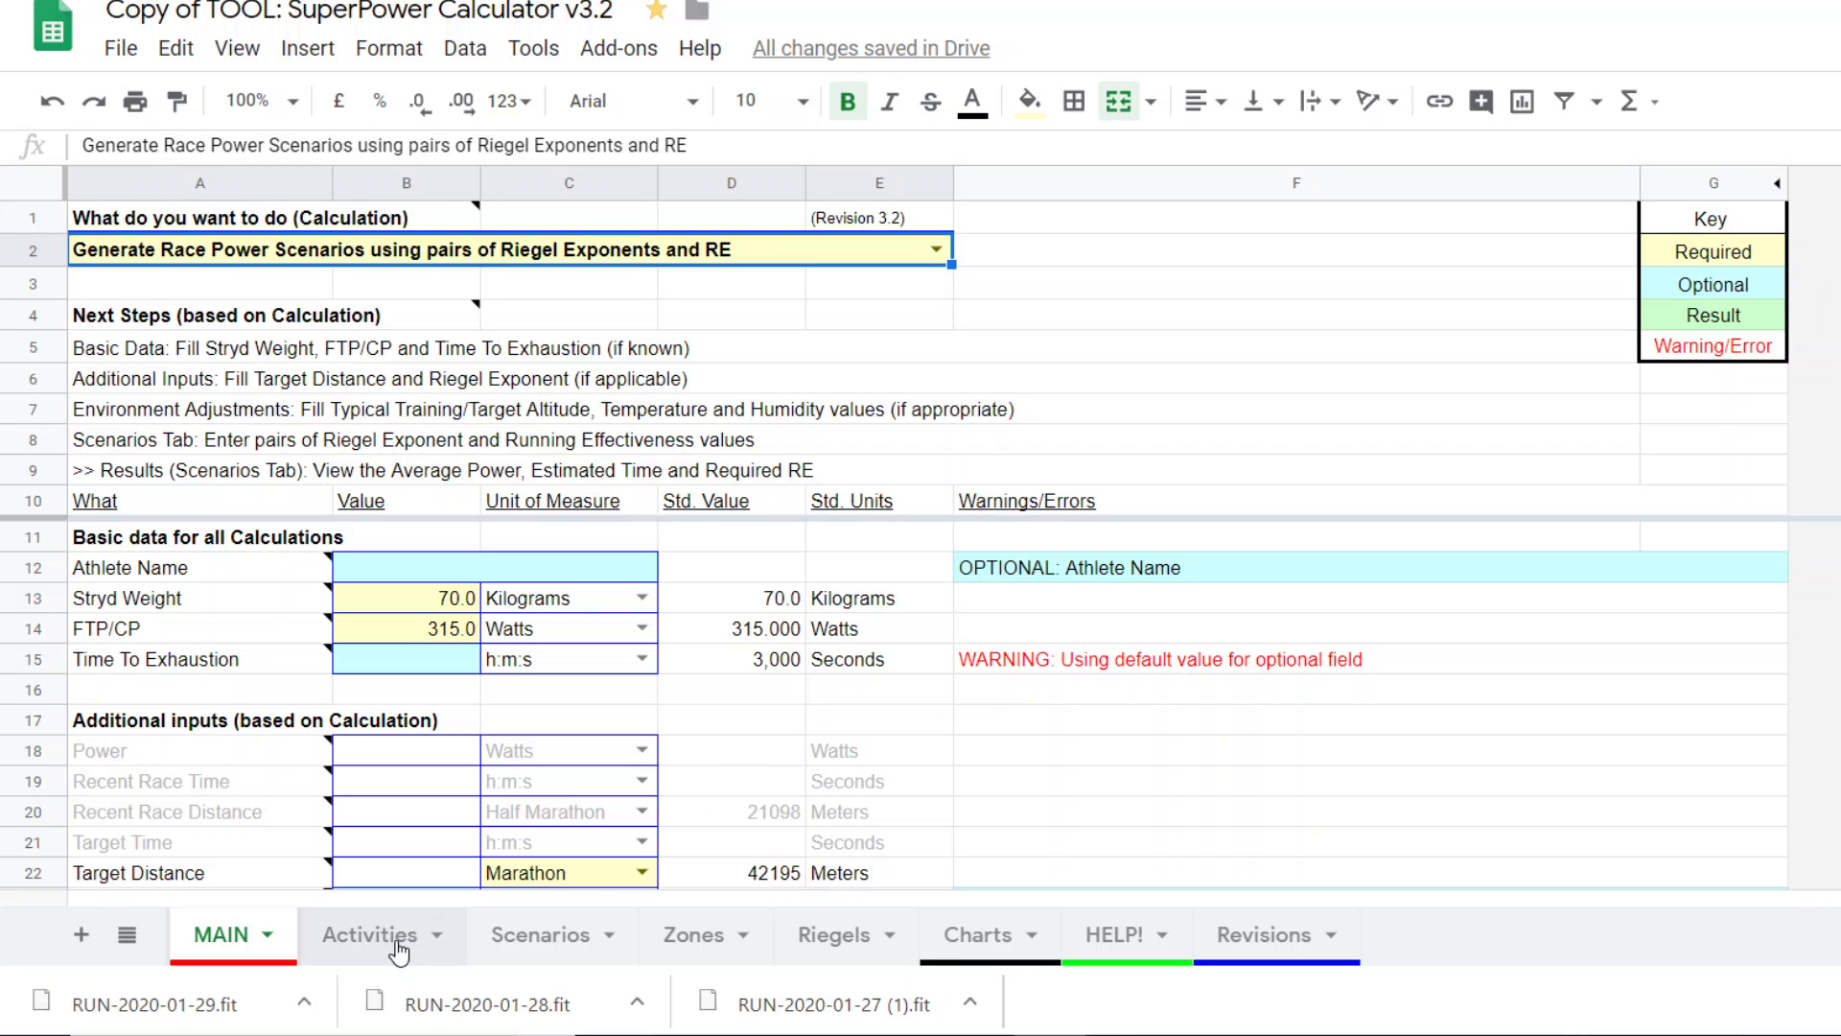
click(537, 942)
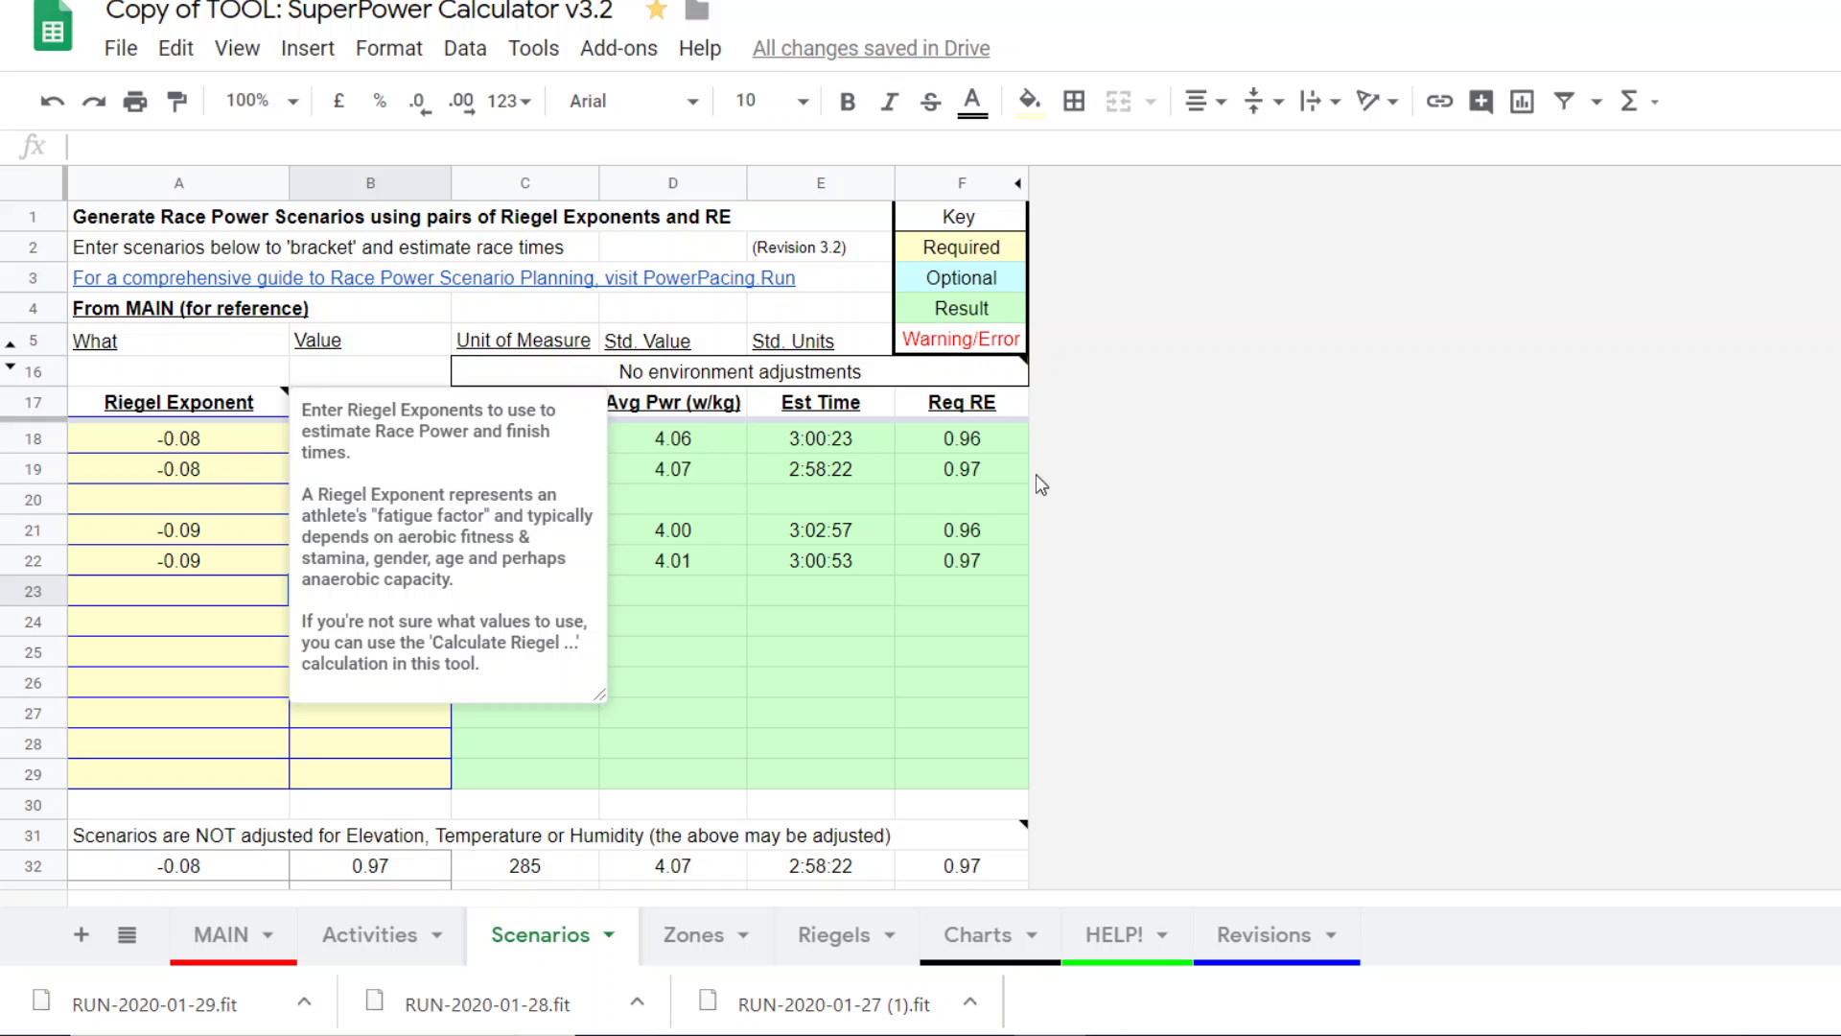
click(997, 441)
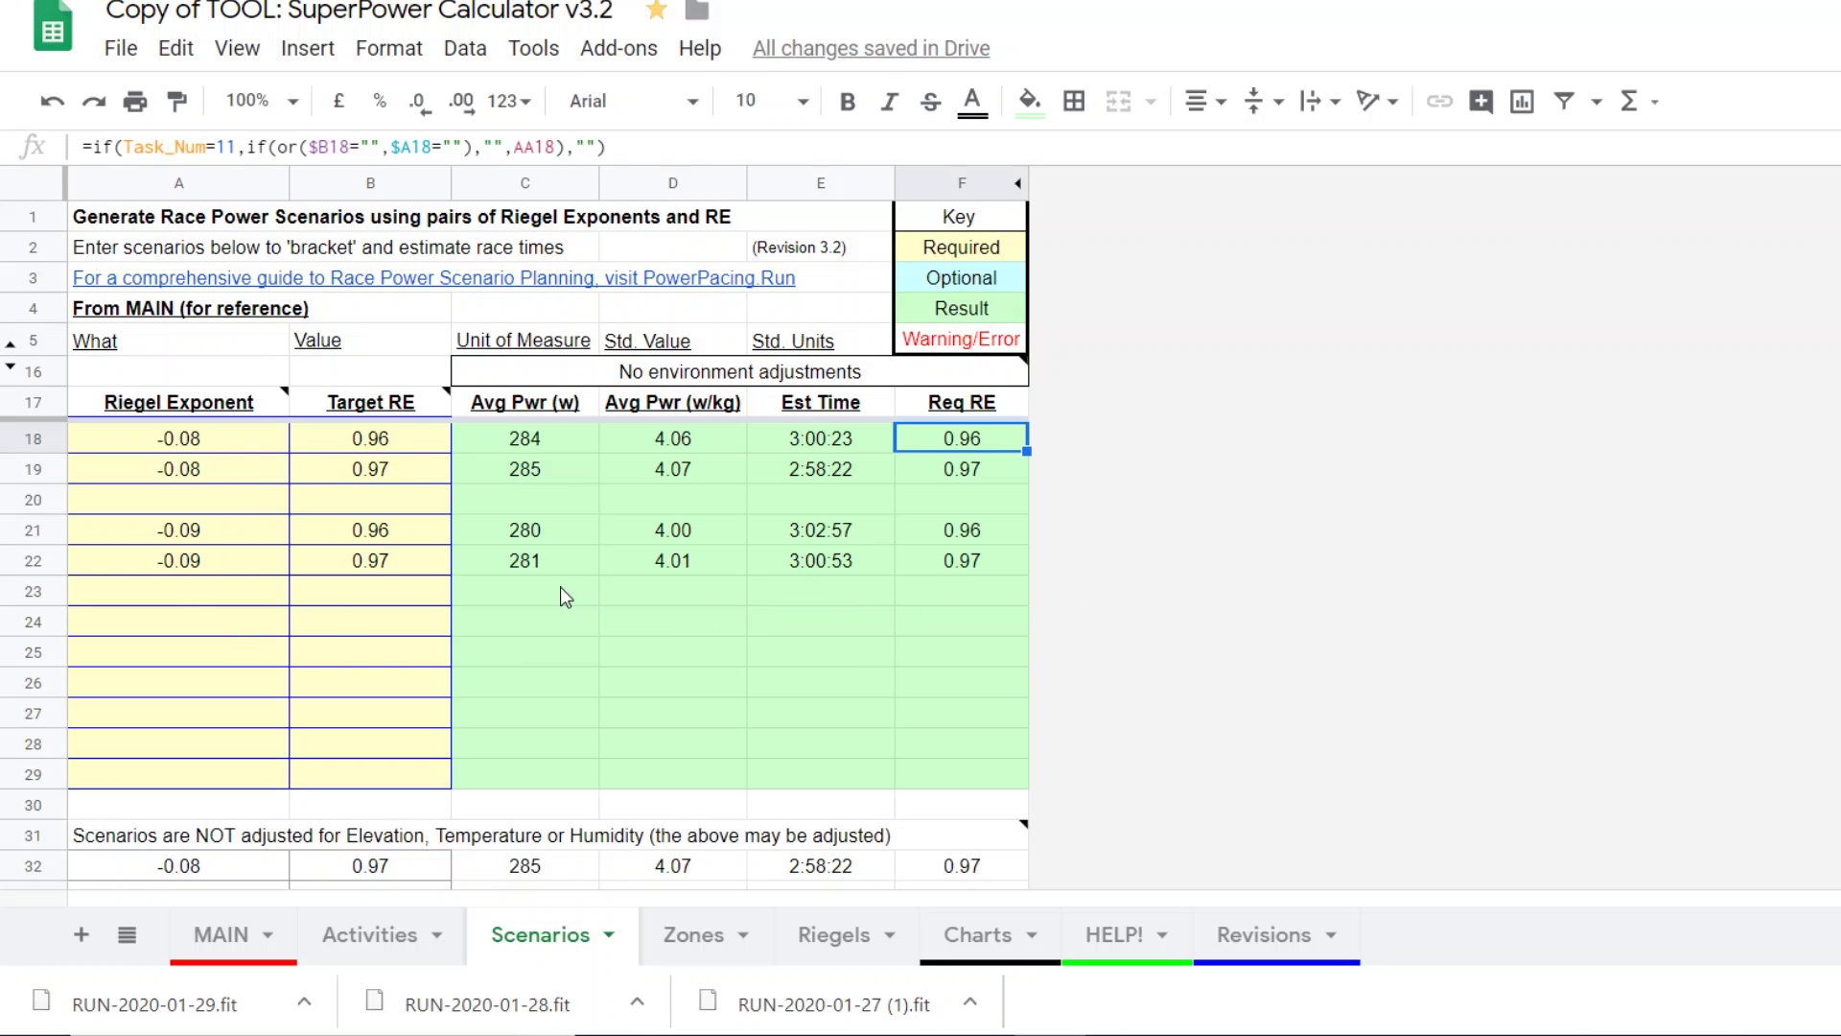
click(240, 944)
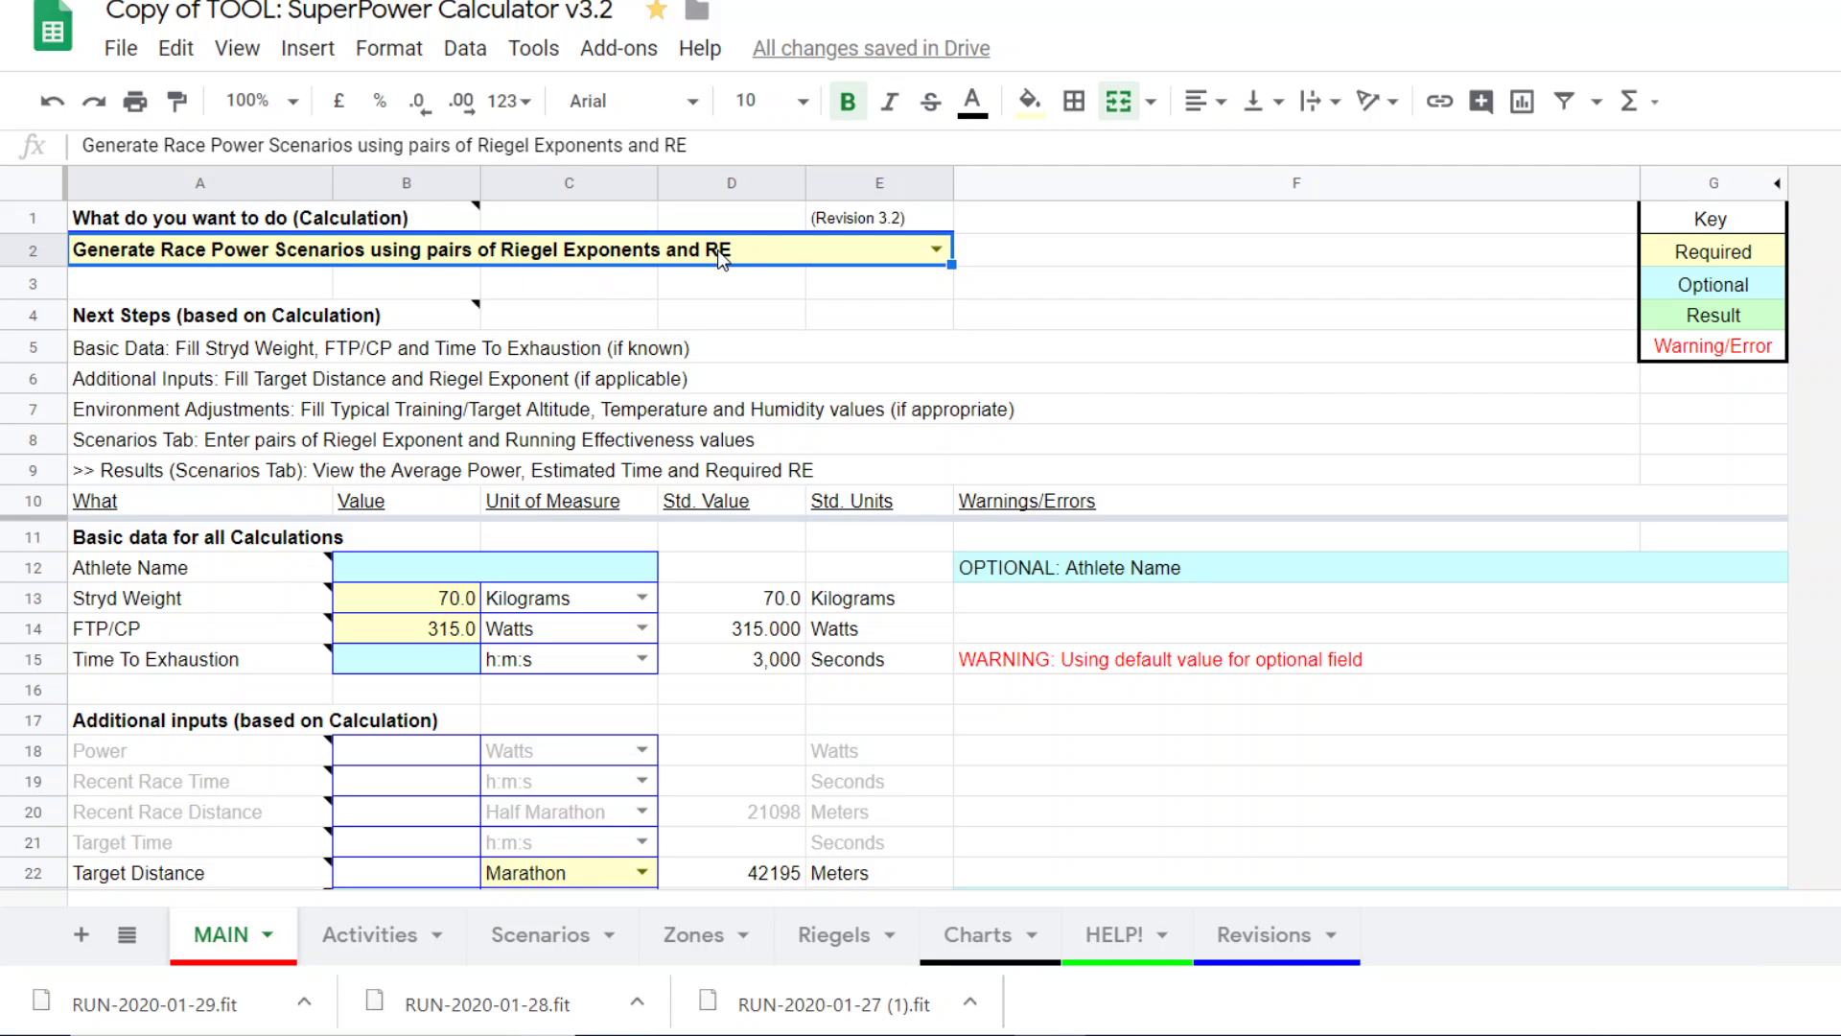
scroll(1012, 479, down, 1)
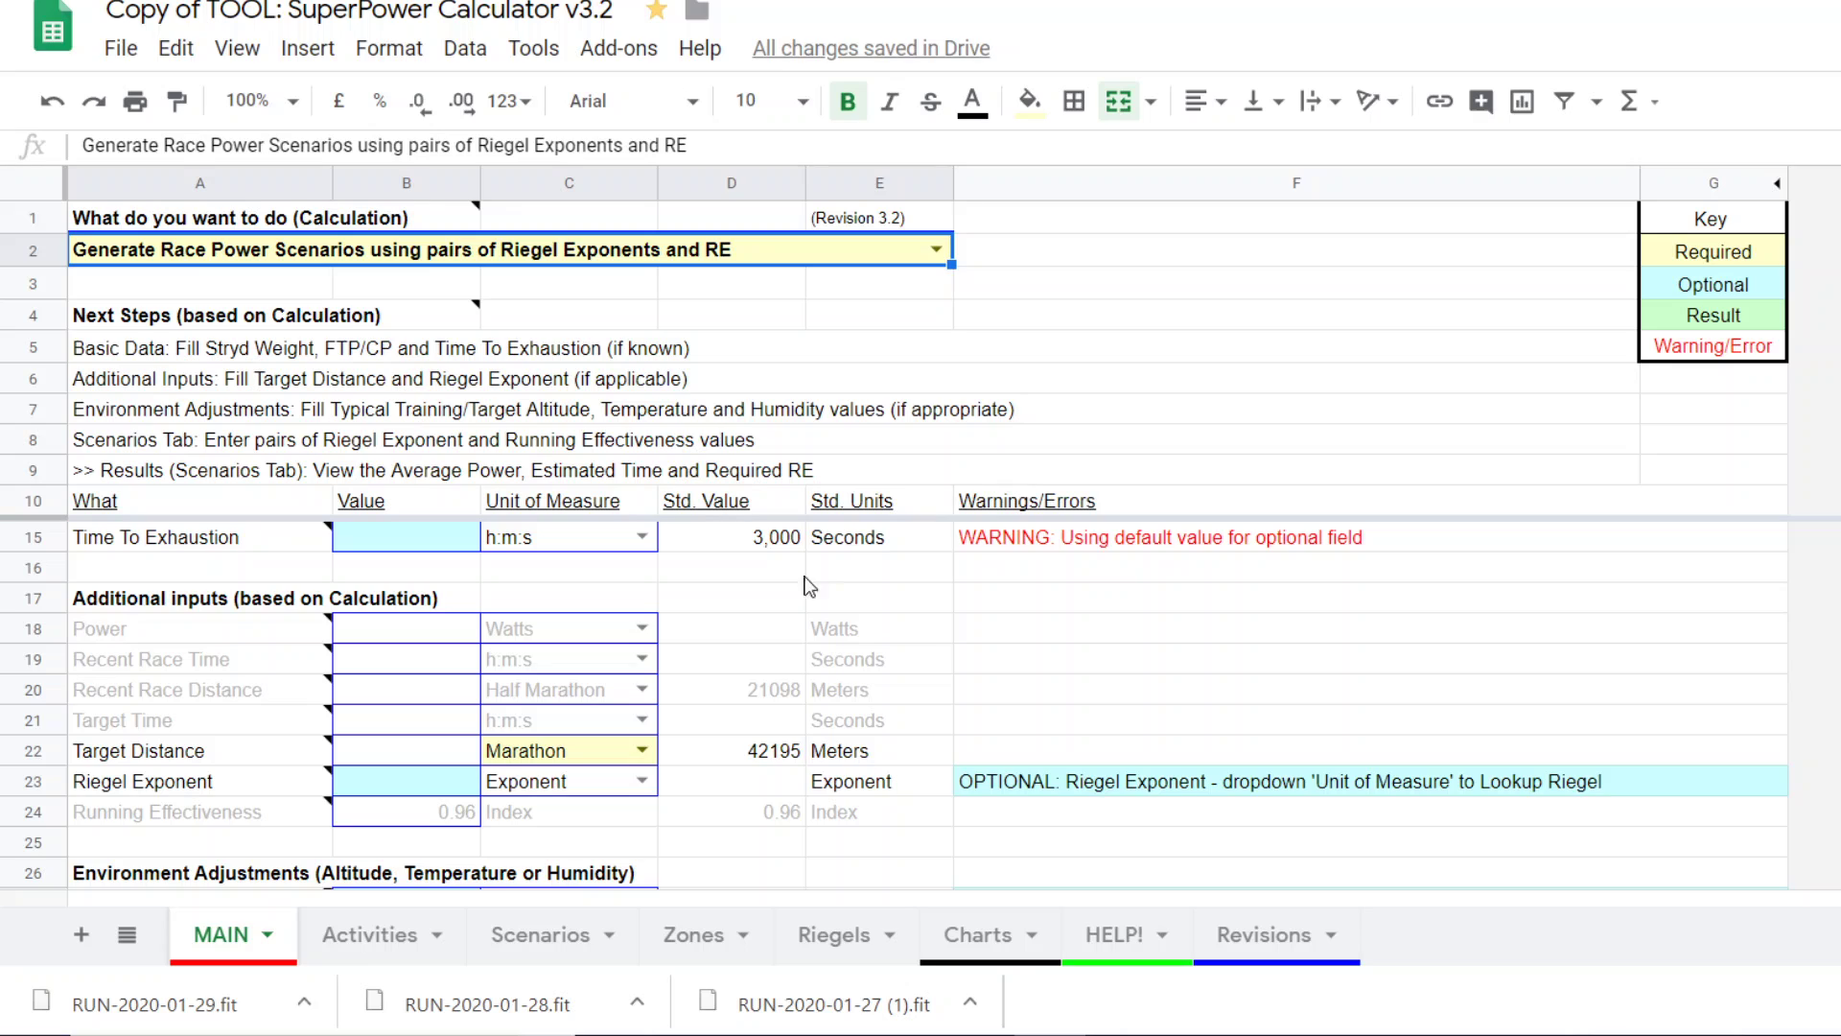
scroll(719, 661, up, 1)
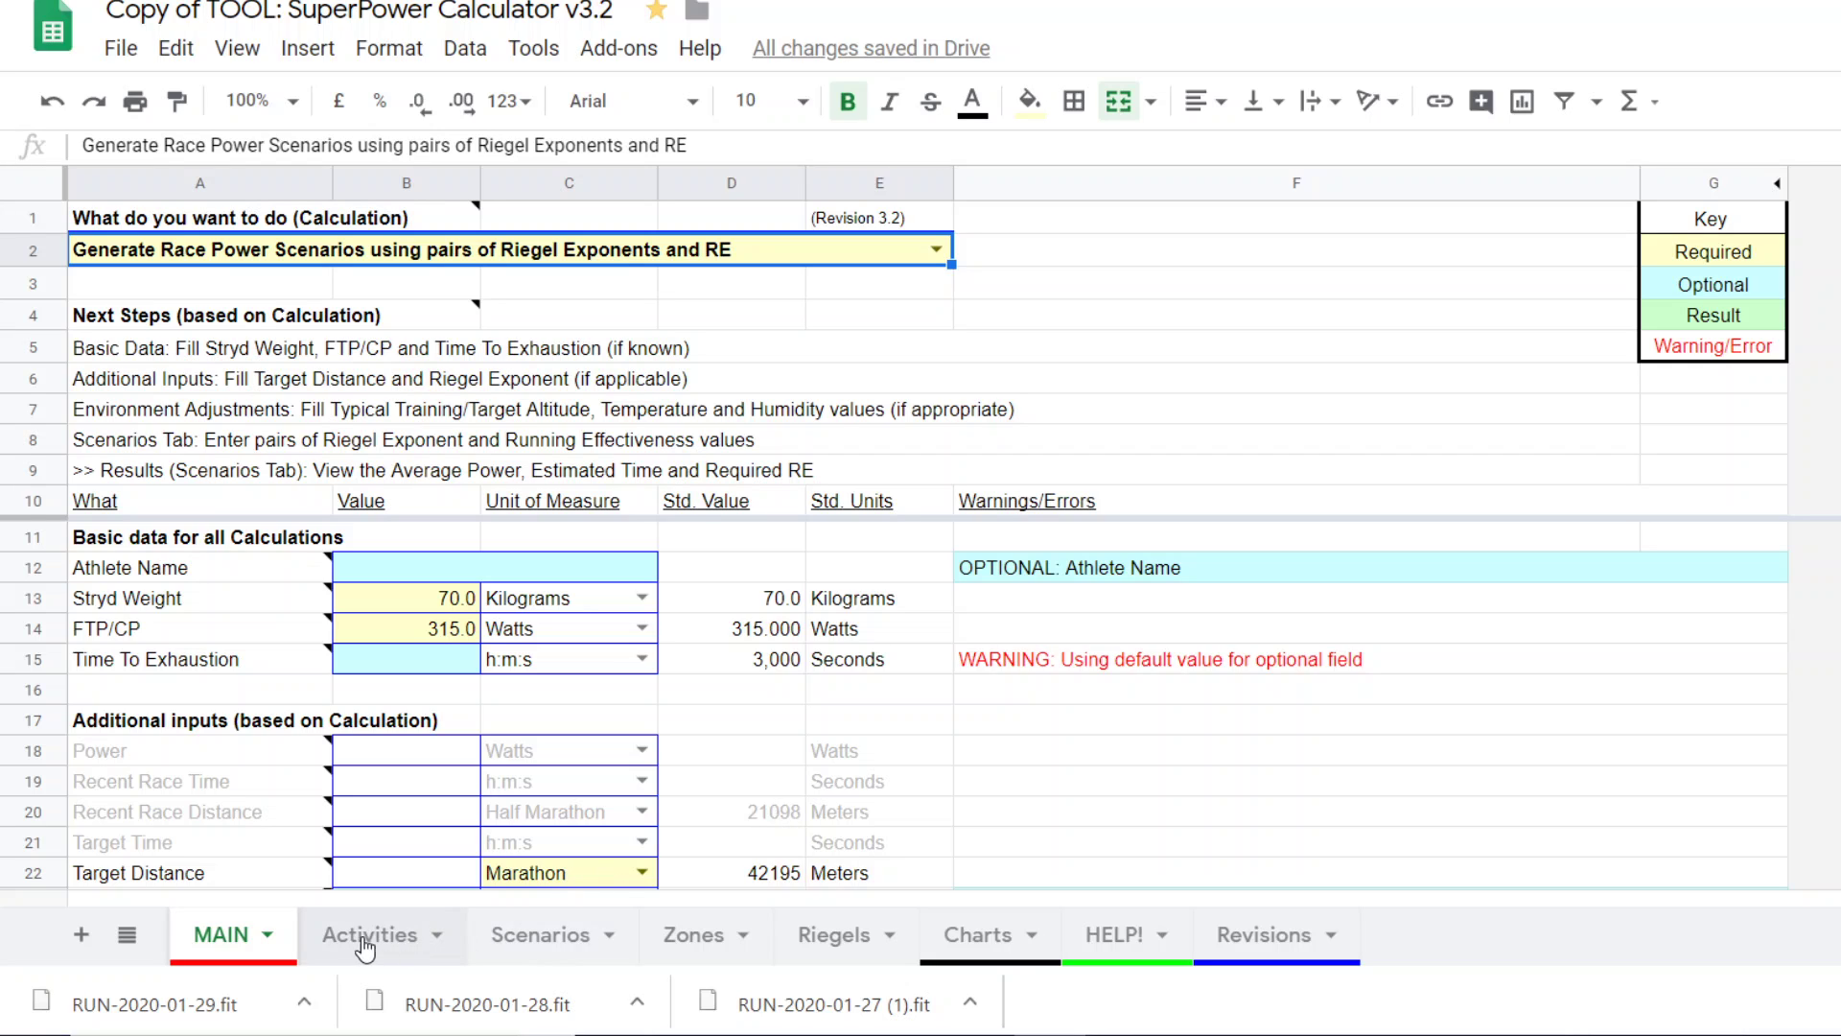
click(535, 944)
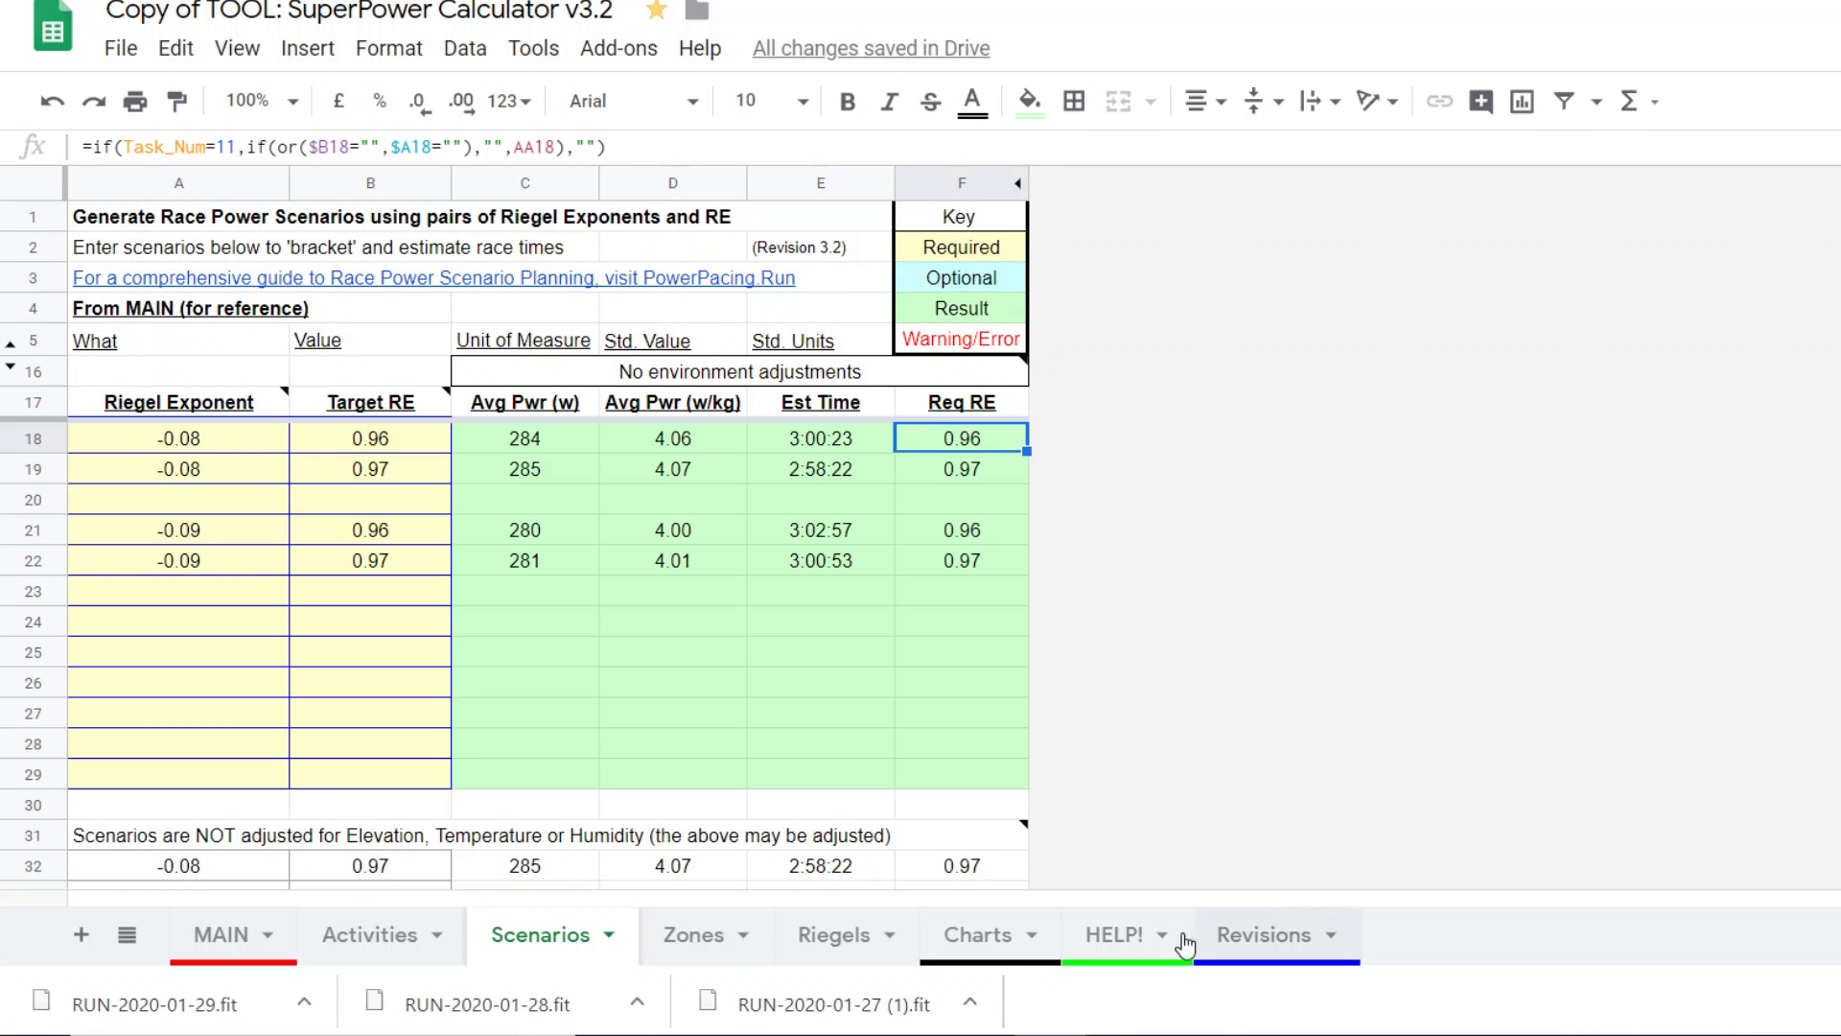
click(1303, 901)
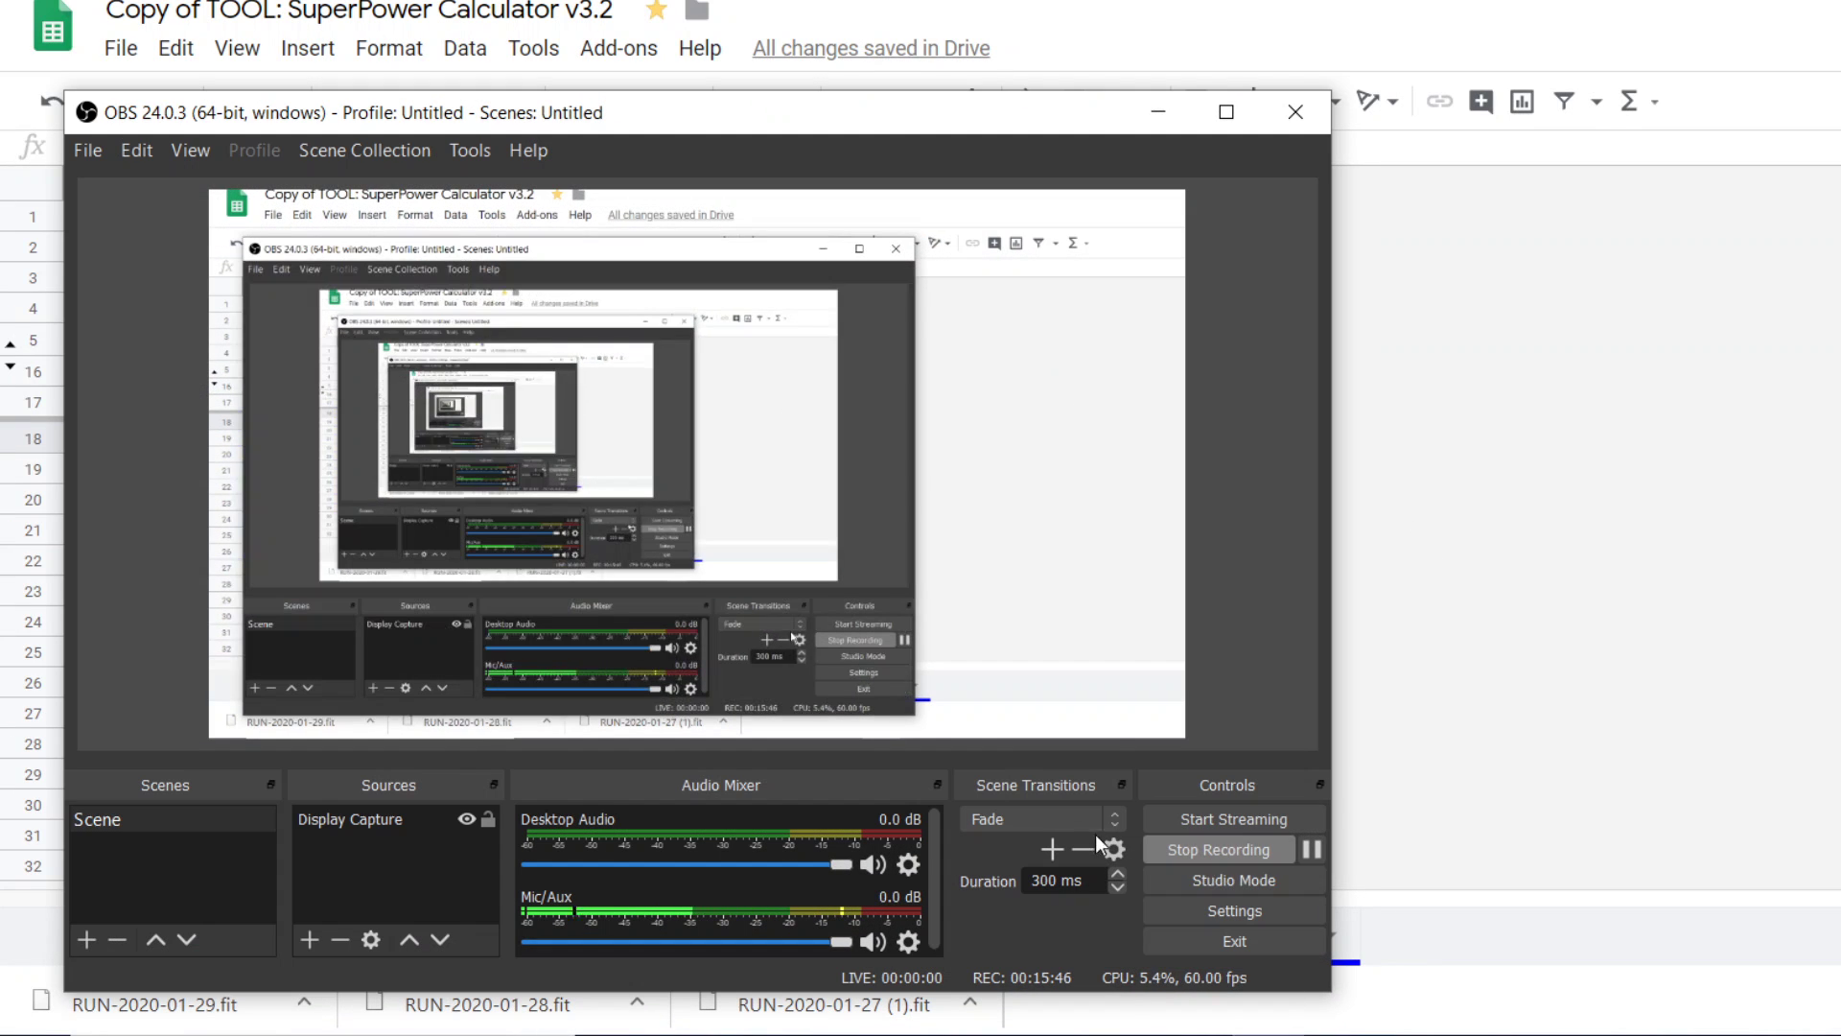